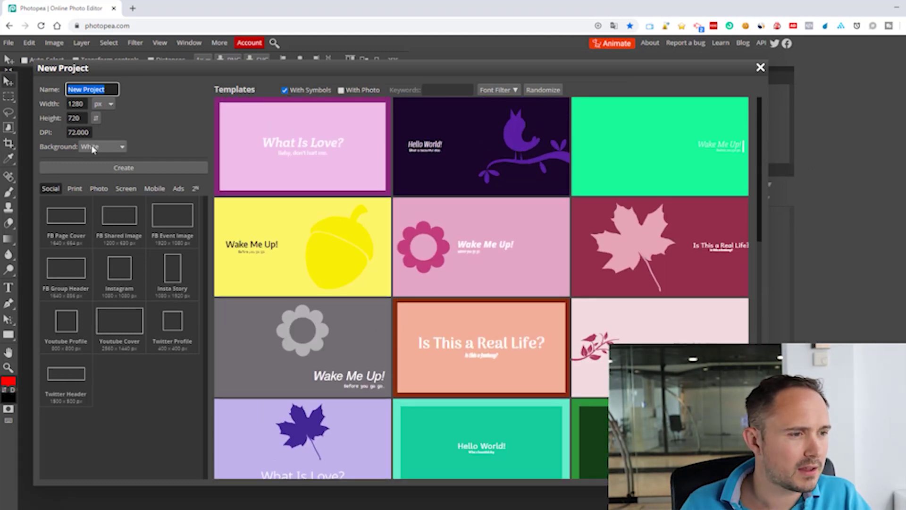
# Set the new project's width and height to 500 px each.
pyautogui.click(76, 104)
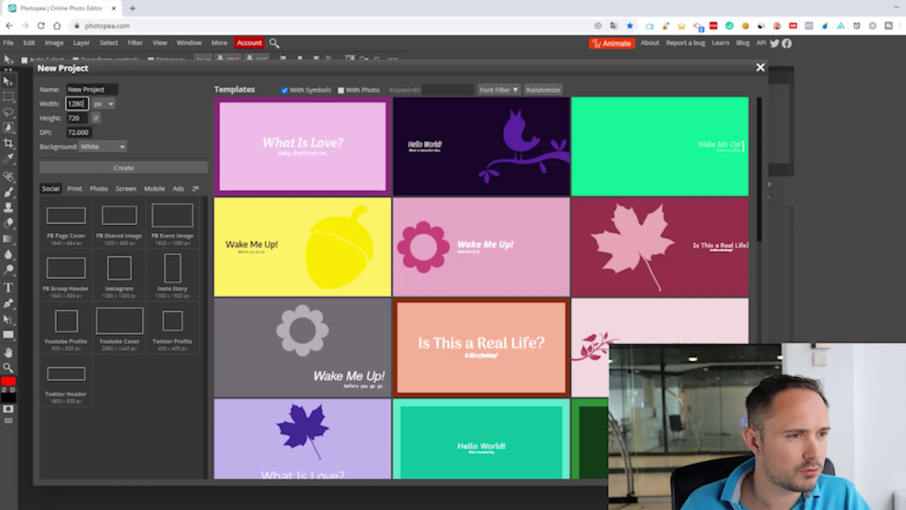
pyautogui.write('500')
pyautogui.press('Tab')
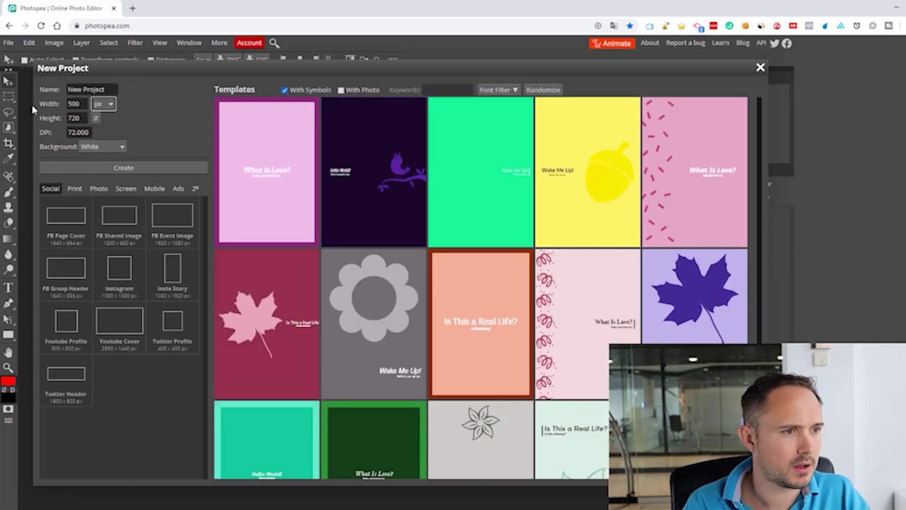
pyautogui.press('Tab')
pyautogui.write('5')
pyautogui.click(150, 116)
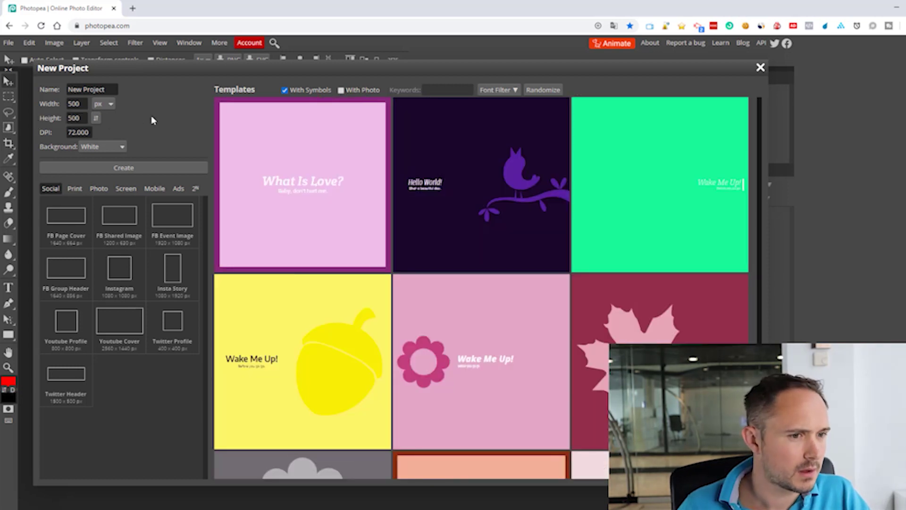
# Create a project named Test with a white background, using the 1080 x 1080 px Instagram preset.
pyautogui.click(101, 148)
pyautogui.click(90, 159)
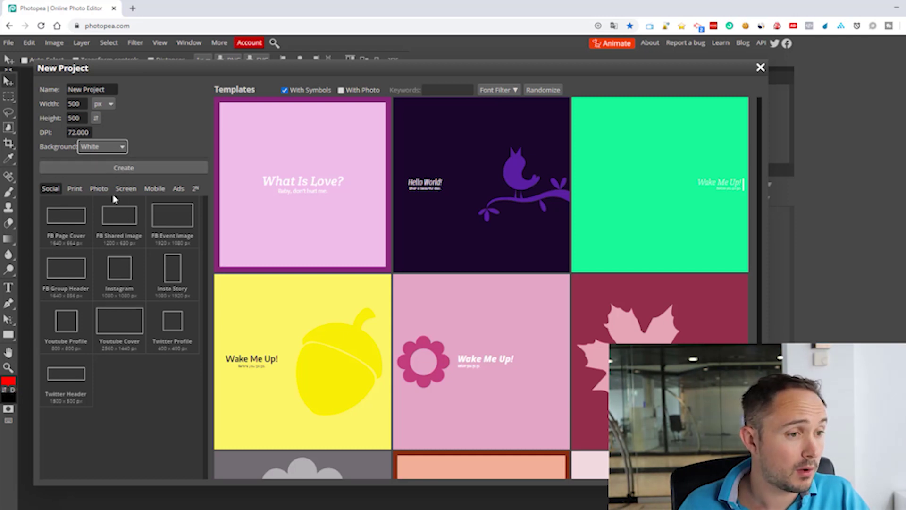
pyautogui.click(119, 277)
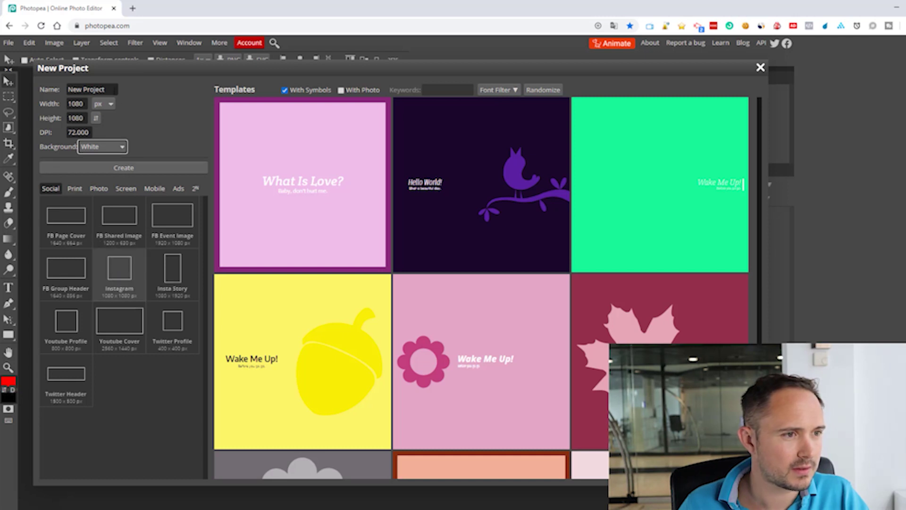
pyautogui.write('Test')
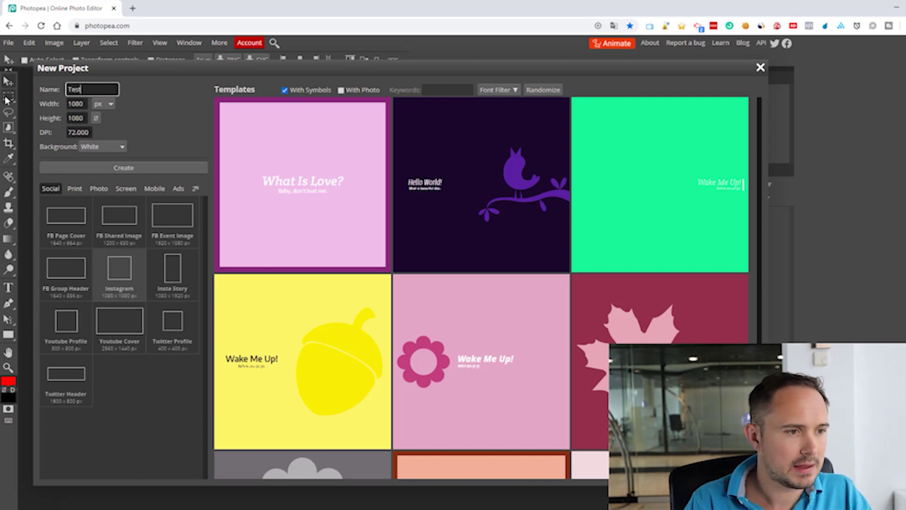
pyautogui.click(128, 168)
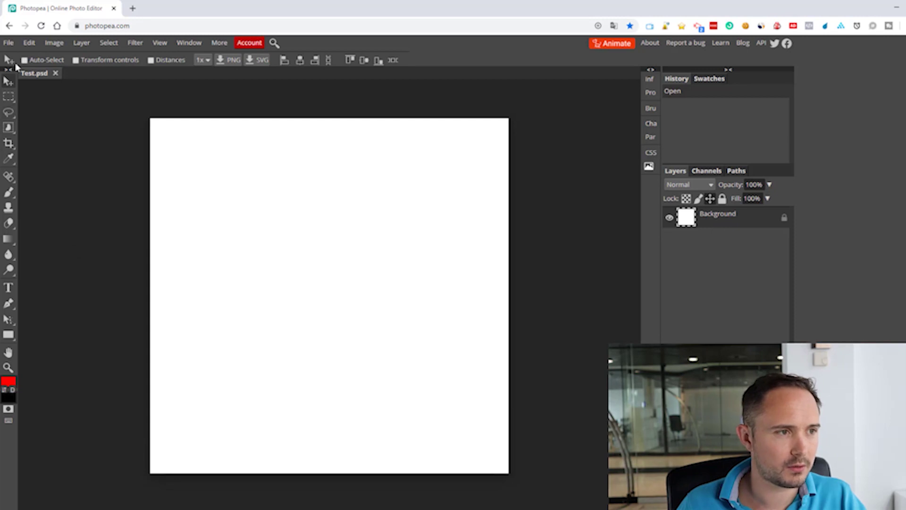
pyautogui.click(53, 43)
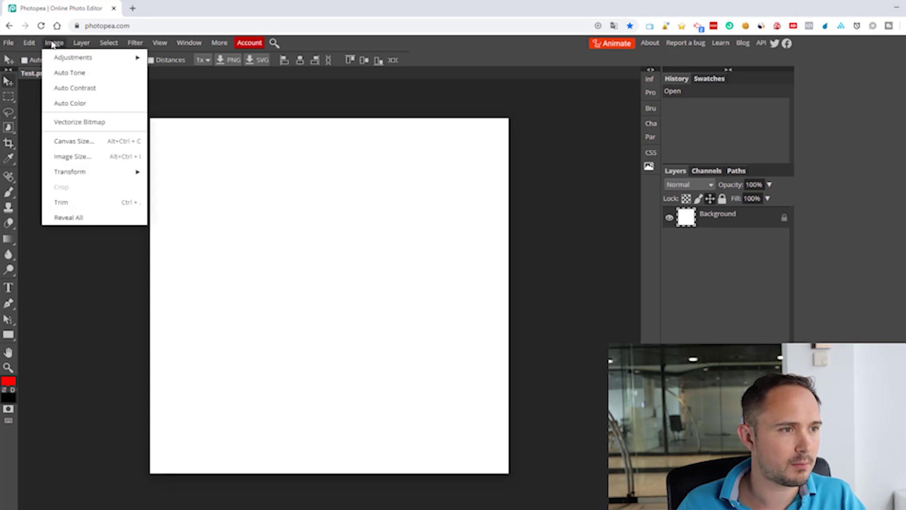
pyautogui.moveTo(7, 43)
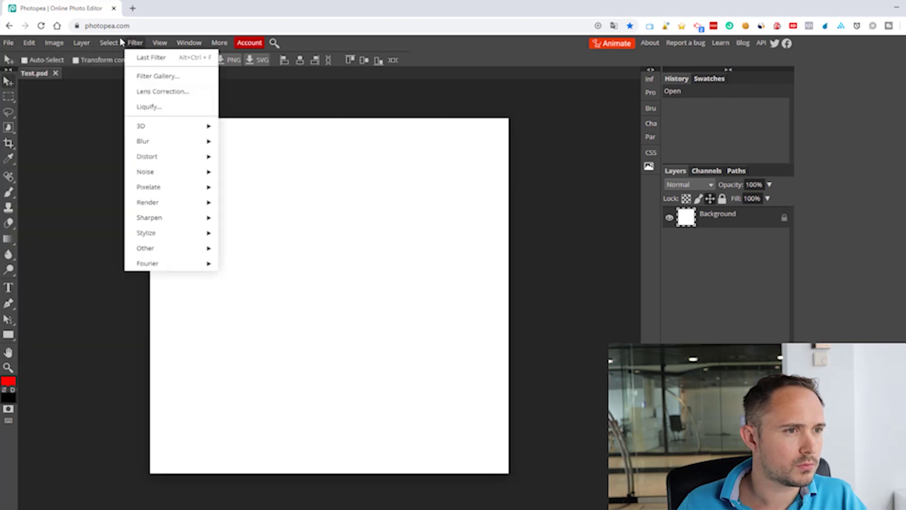
pyautogui.moveTo(63, 44)
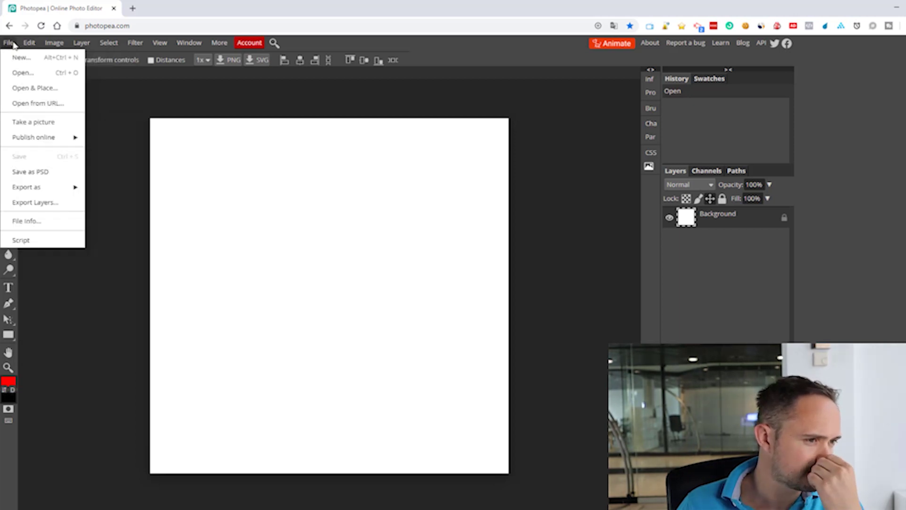
# Try the Take a picture function, allow camera access, and close it without capturing anything.
pyautogui.click(45, 121)
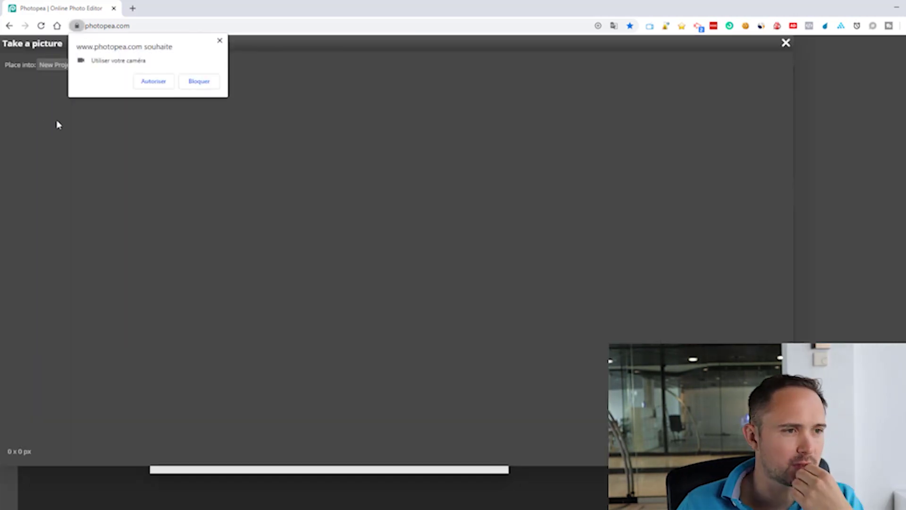
pyautogui.click(154, 82)
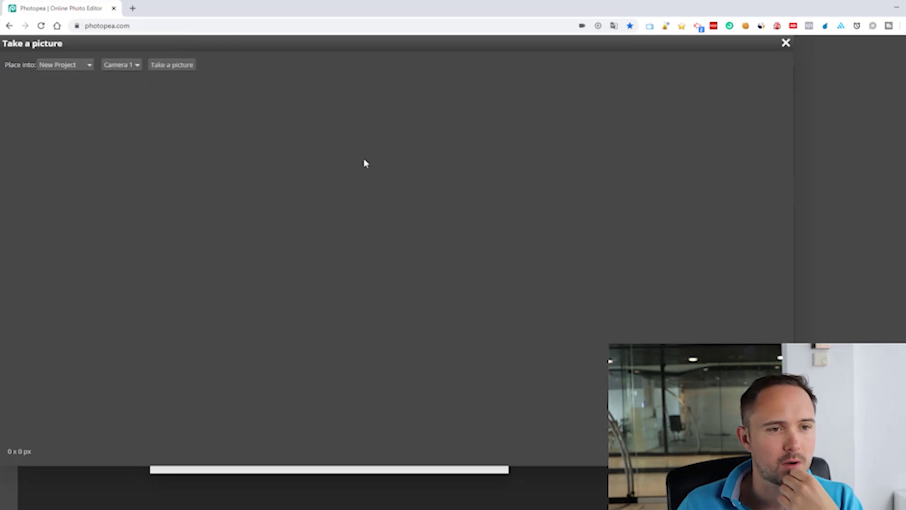
pyautogui.click(786, 44)
pyautogui.click(10, 43)
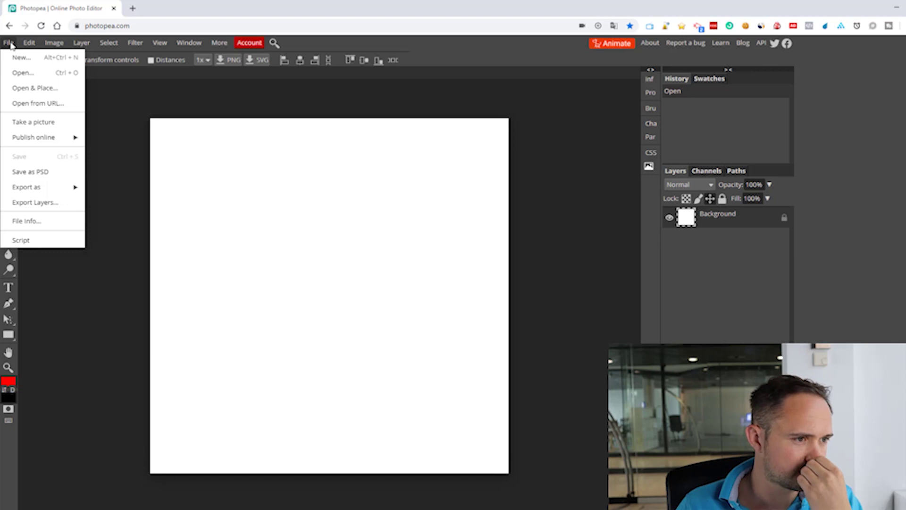
pyautogui.click(189, 43)
pyautogui.hotkey('alt', 'Tab')
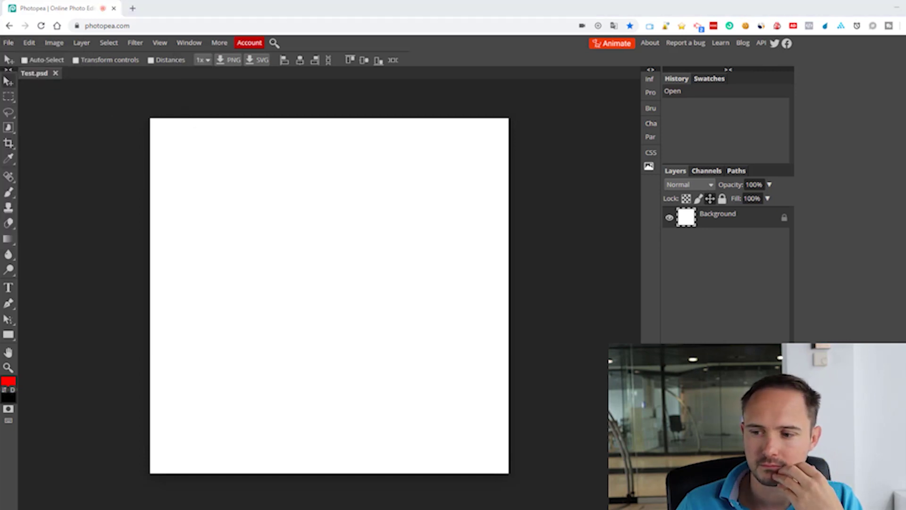
pyautogui.moveTo(438, 320); pyautogui.dragTo(363, 220)
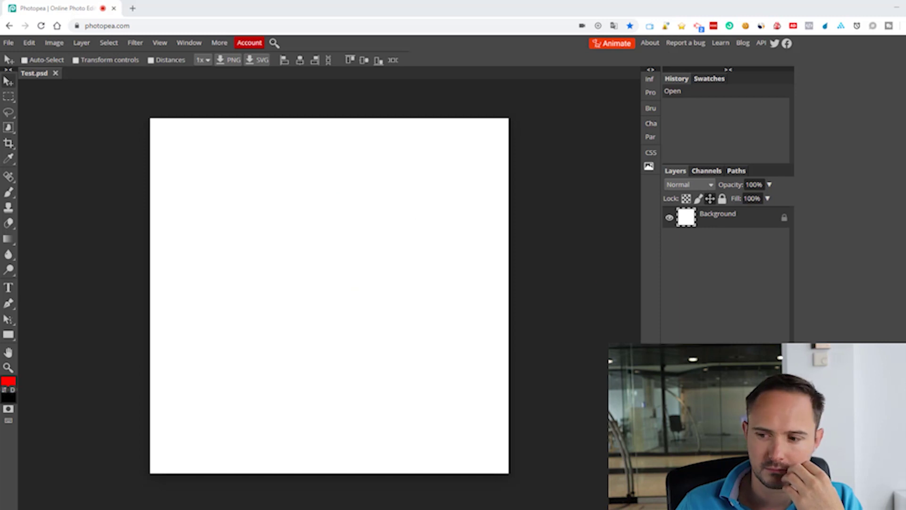
# Open the image dvd_email_control.png from the Téléchargements folder.
pyautogui.click(10, 43)
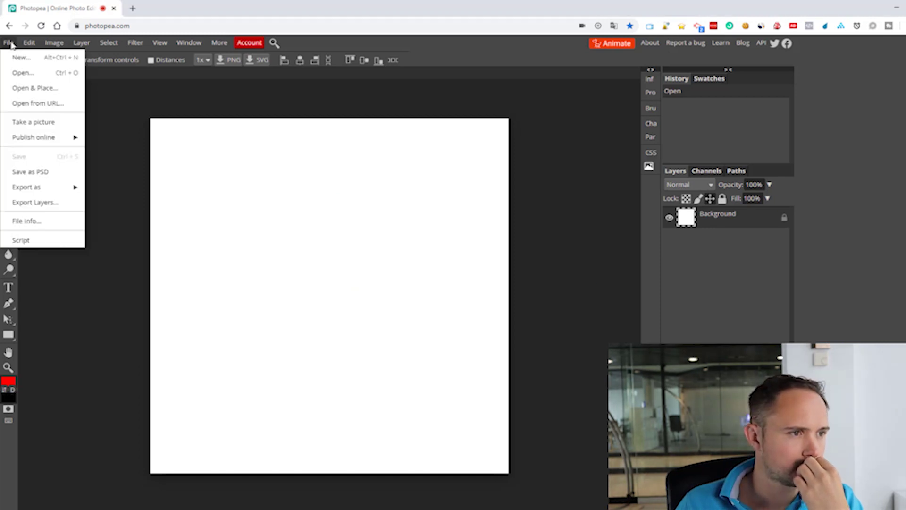
pyautogui.click(38, 75)
pyautogui.click(114, 97)
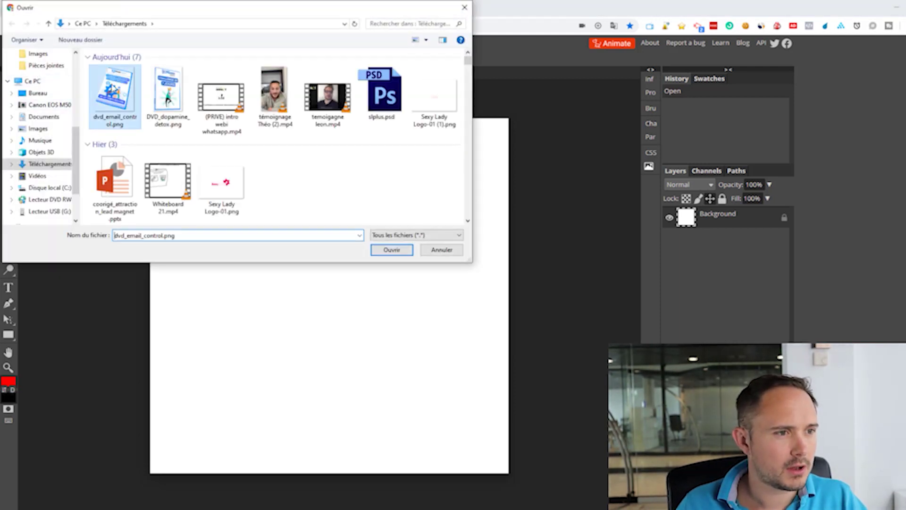
pyautogui.click(377, 248)
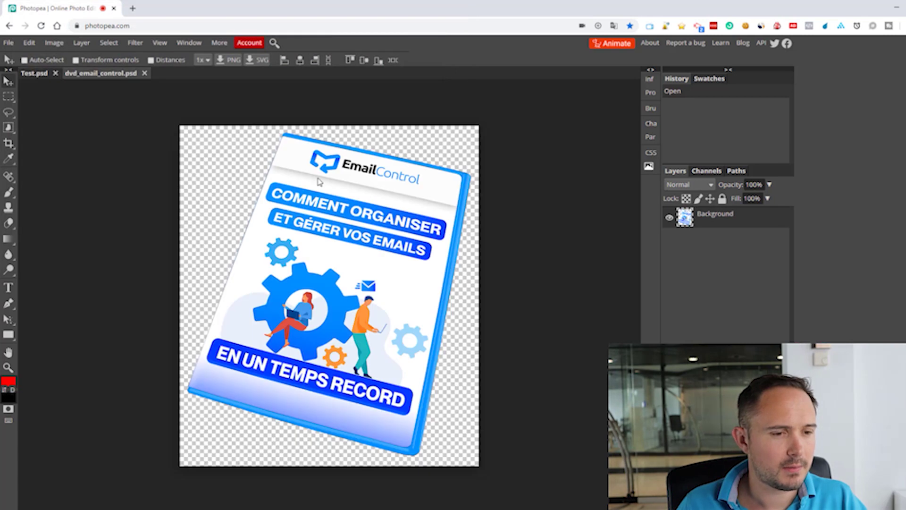
# Select the entire DVD cover image with a rectangular selection and copy it into the Test document, allowing clipboard access.
pyautogui.click(9, 96)
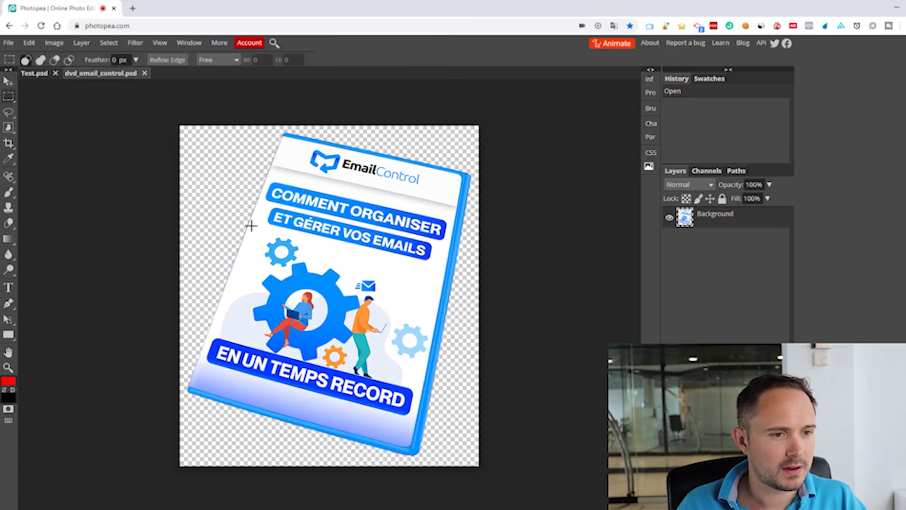
pyautogui.moveTo(178, 126); pyautogui.dragTo(532, 486)
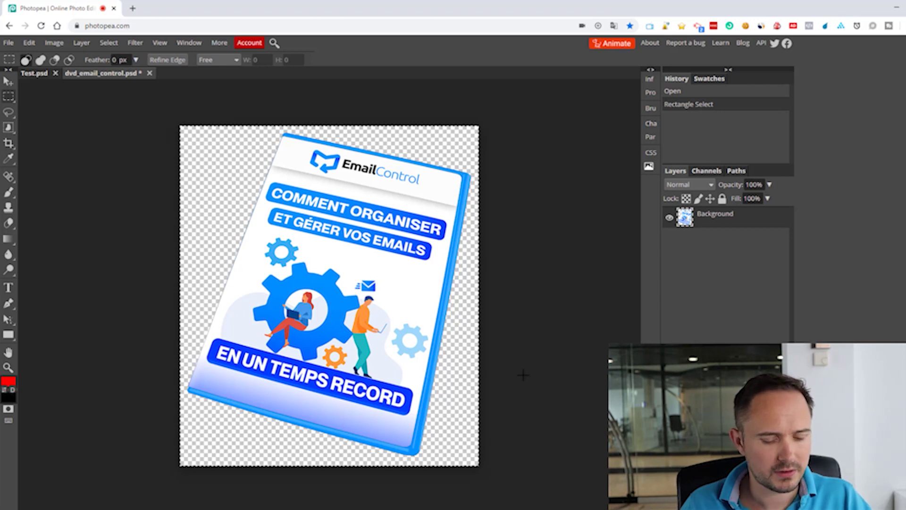
pyautogui.click(33, 73)
pyautogui.hotkey('ctrl', 'v')
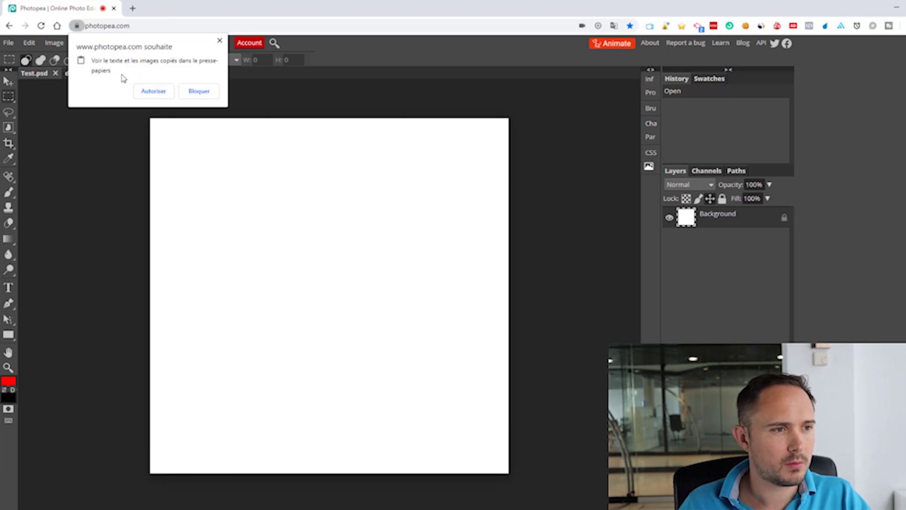
pyautogui.click(152, 94)
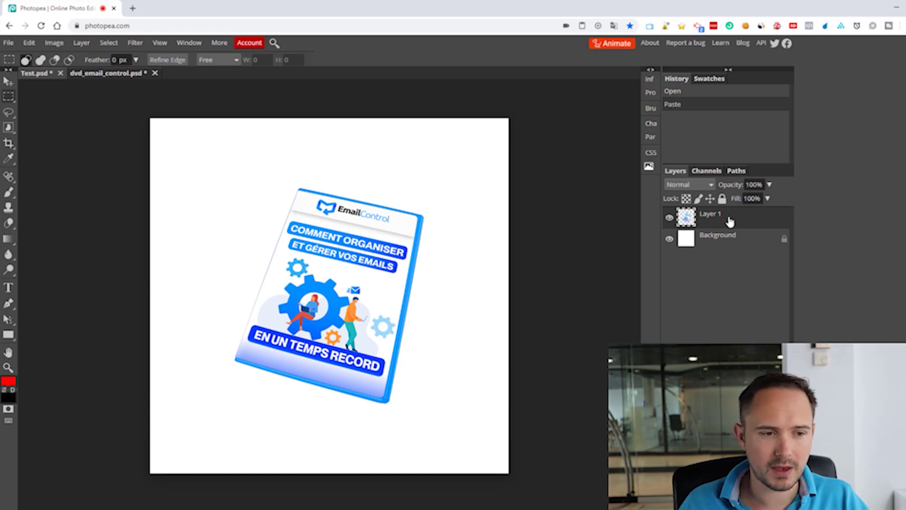
# Search Google for "wood background" in a new browser tab and open the realistic wood background image result.
pyautogui.click(132, 9)
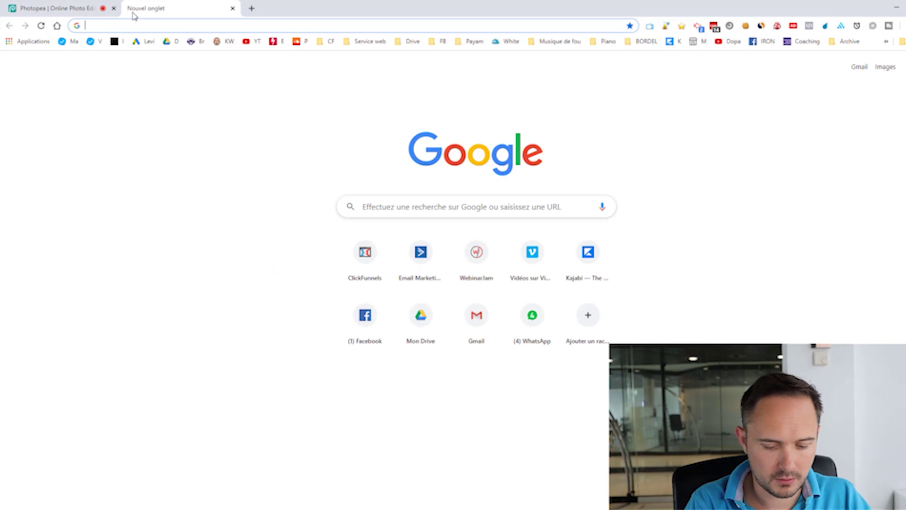
pyautogui.write('wood bac')
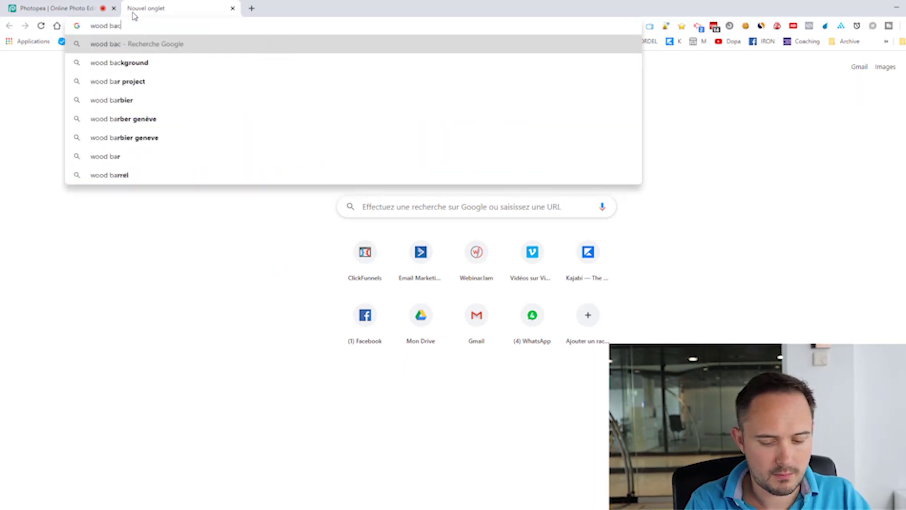
pyautogui.write('kground')
pyautogui.press('Return')
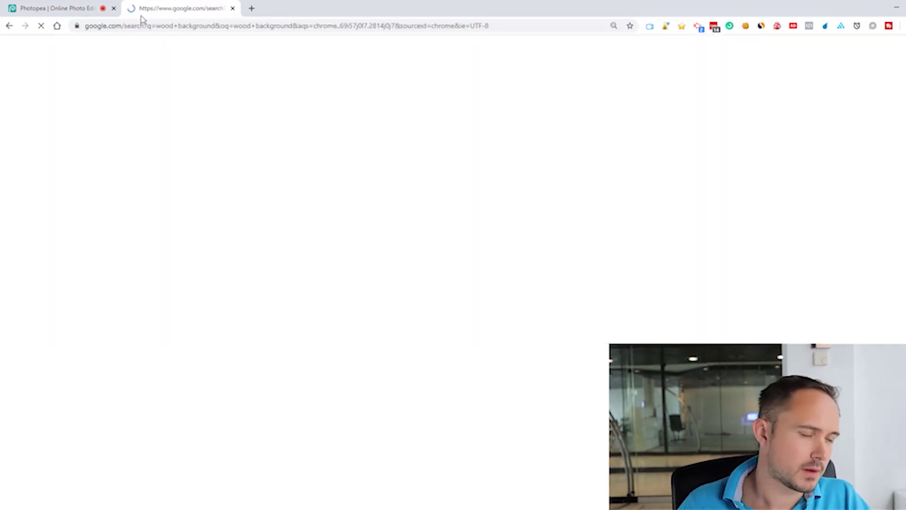
pyautogui.click(117, 252)
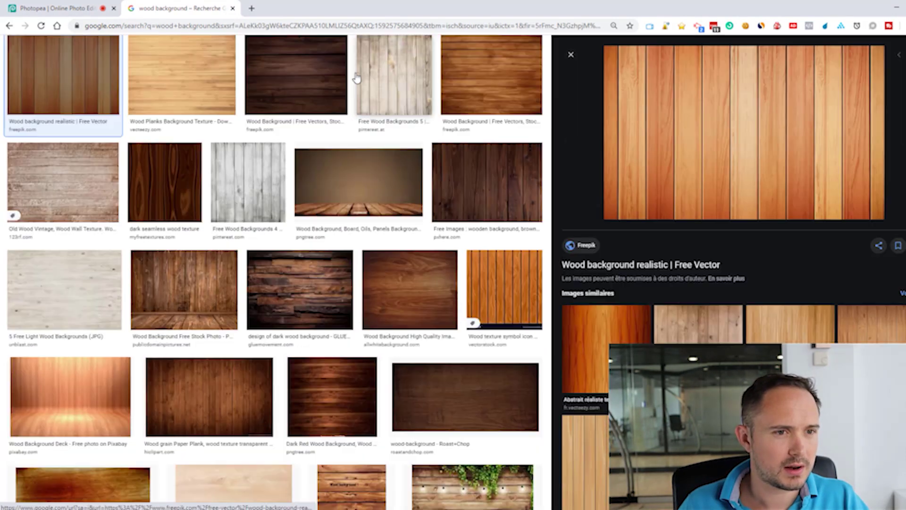
# Filter the wood background image results by size to show only large images.
pyautogui.scroll(2, 356, 78)
pyautogui.click(350, 74)
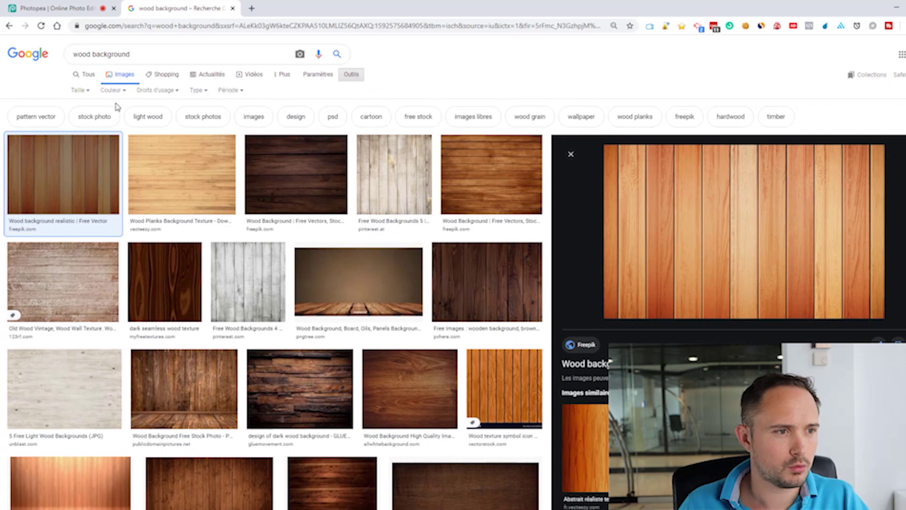
pyautogui.click(79, 90)
pyautogui.click(93, 116)
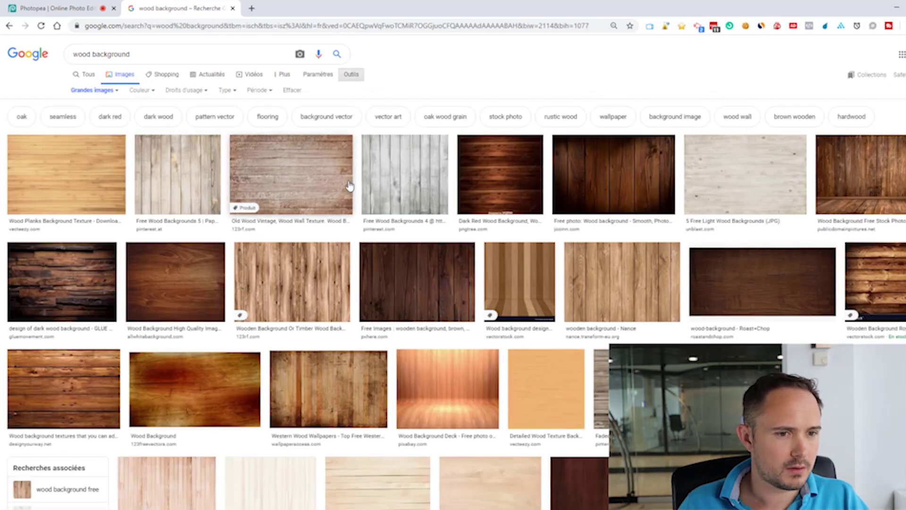
# Save the light wood image from "5 Free Light Wood Backgrounds (JPG)" to the Bureau folder as a JPEG named ecran.
pyautogui.click(692, 171)
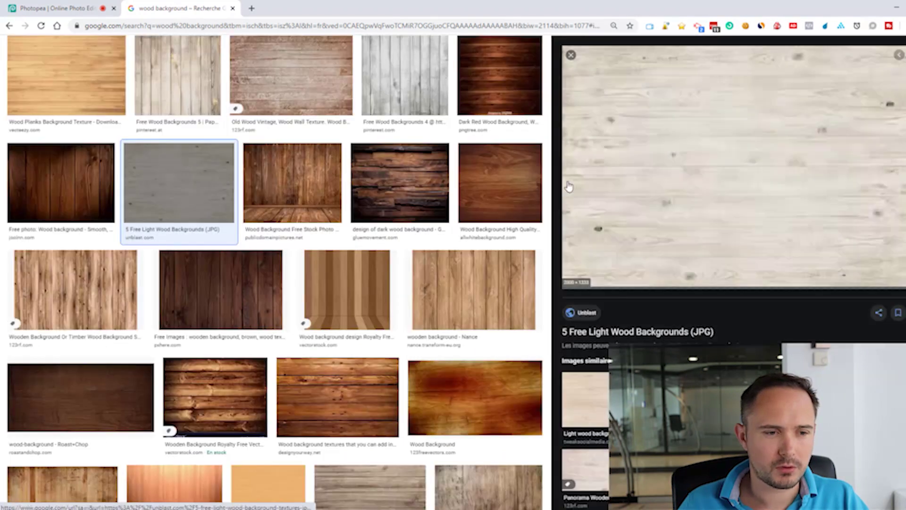
pyautogui.rightClick(689, 168)
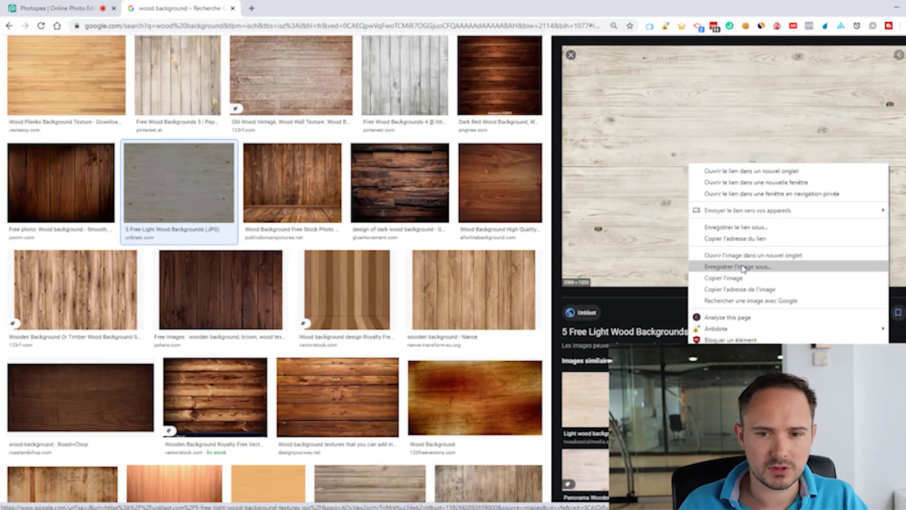
pyautogui.click(743, 266)
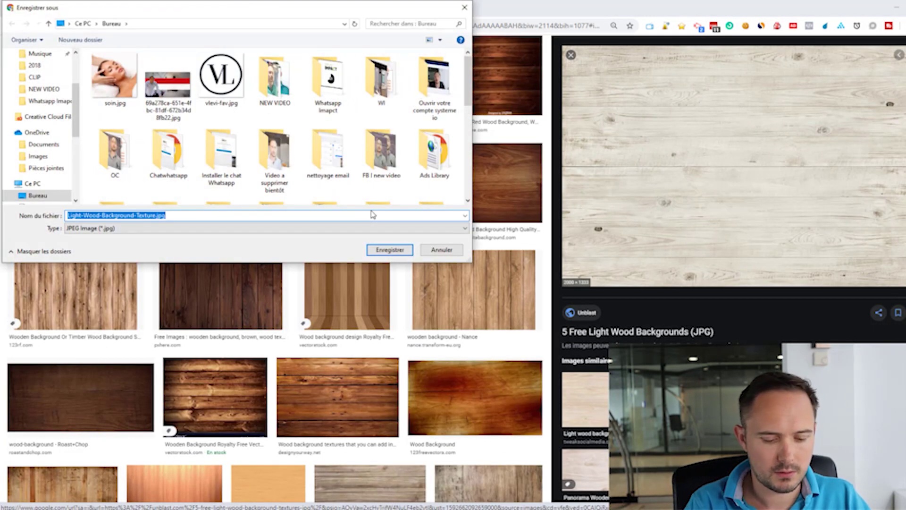
pyautogui.write('ecran')
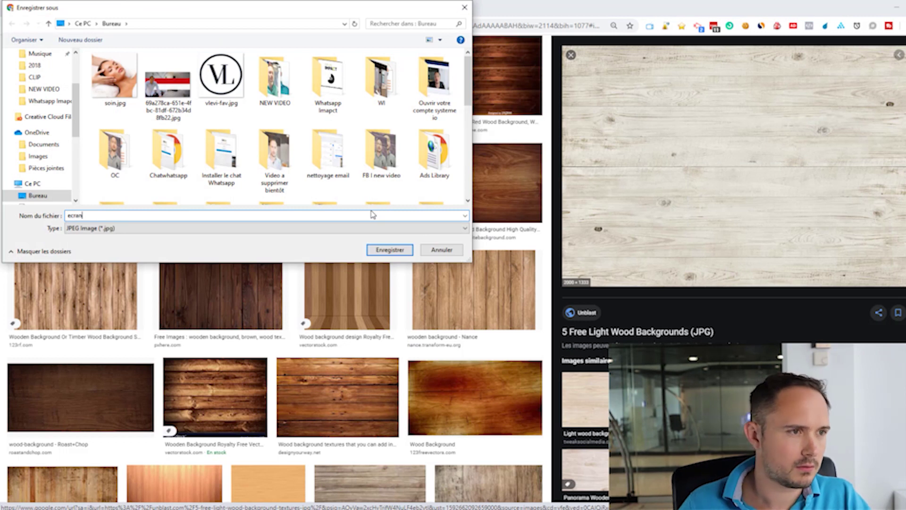
pyautogui.click(388, 251)
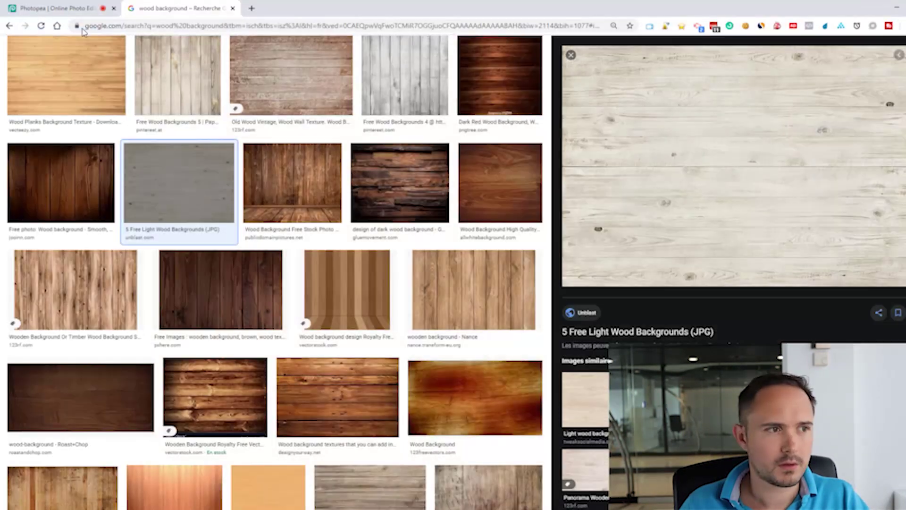
# Copy the image address of the "5 Free Light Wood Backgrounds (JPG)" picture from the Google Images results.
pyautogui.click(69, 10)
pyautogui.click(8, 43)
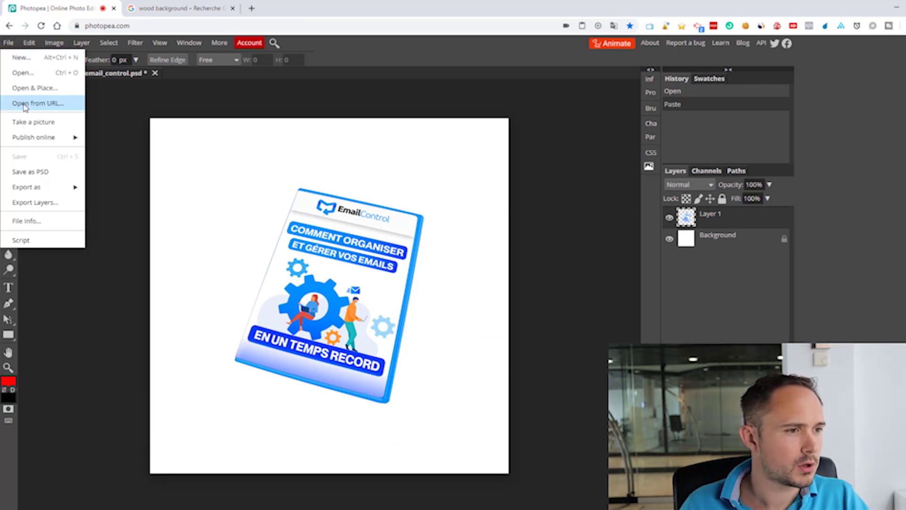
pyautogui.moveTo(25, 143)
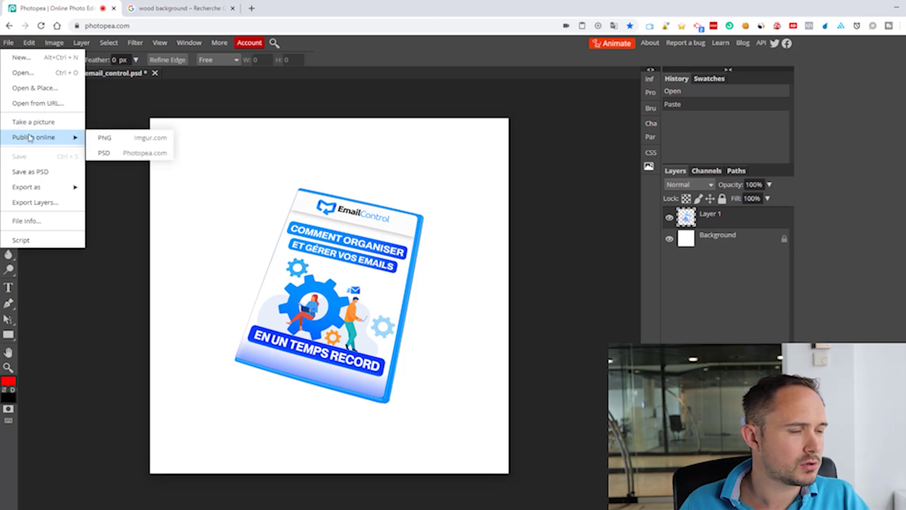
pyautogui.click(151, 8)
pyautogui.rightClick(771, 162)
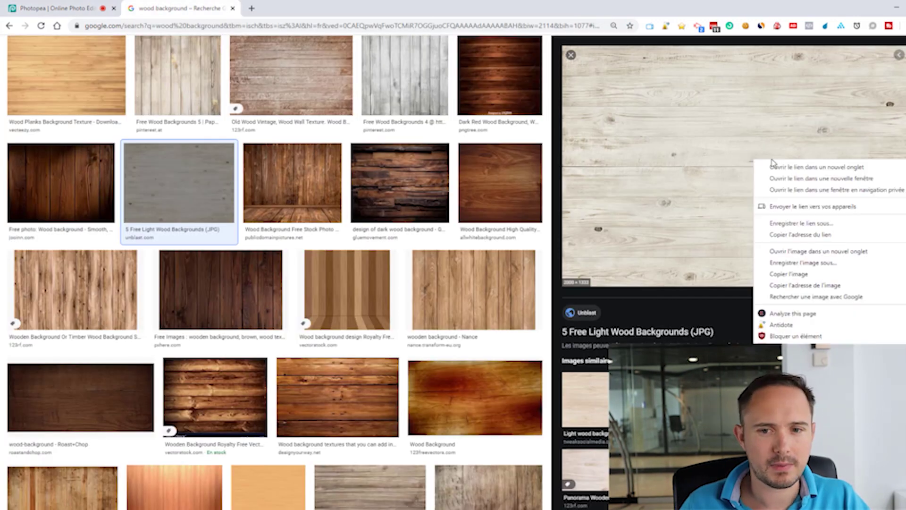
pyautogui.click(805, 285)
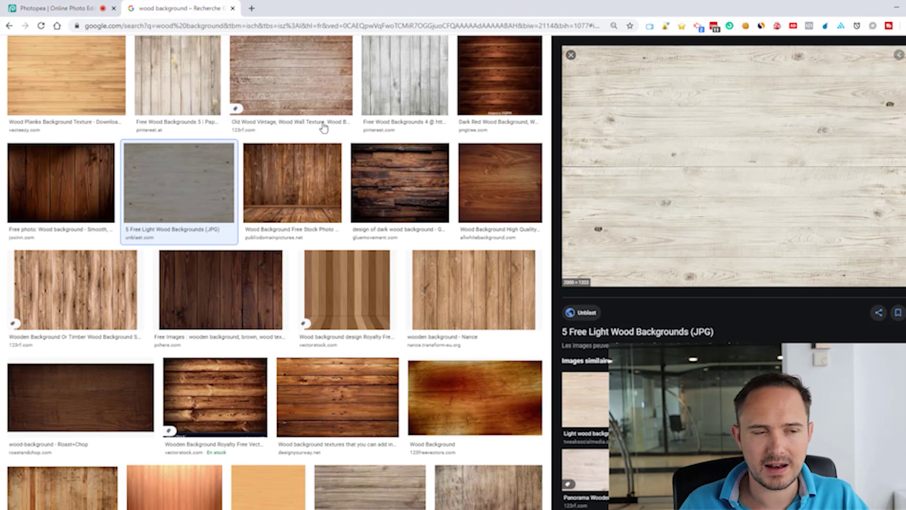
# Switch back to Photopea and open the light wood image from its copied URL as a new project.
pyautogui.click(39, 9)
pyautogui.click(9, 43)
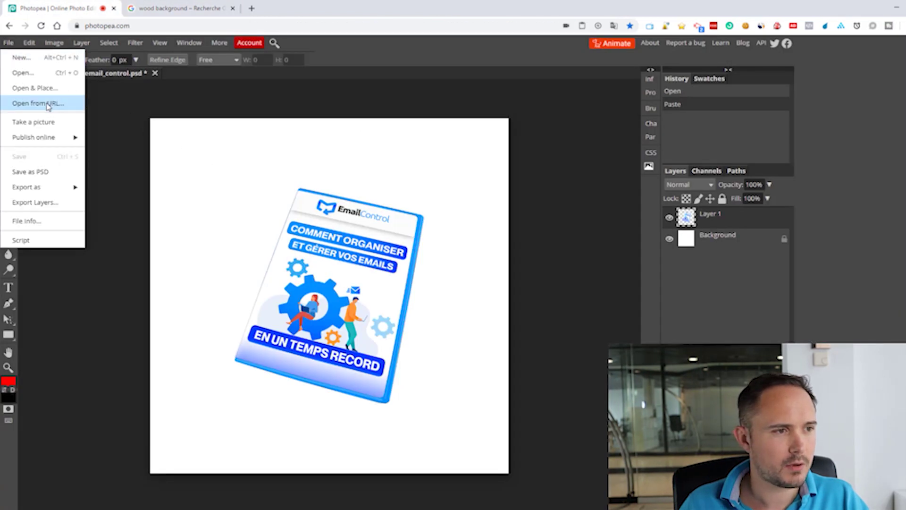
pyautogui.click(48, 103)
pyautogui.hotkey('ctrl', 'v')
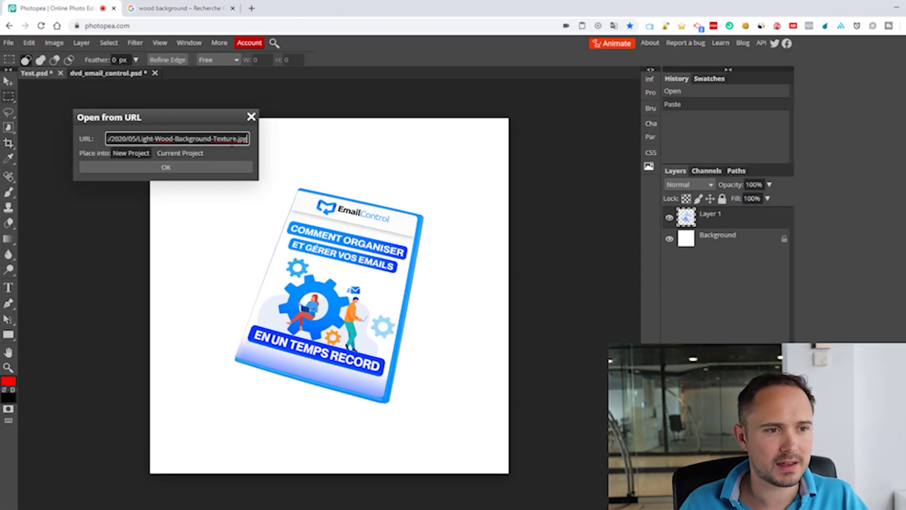
pyautogui.click(185, 169)
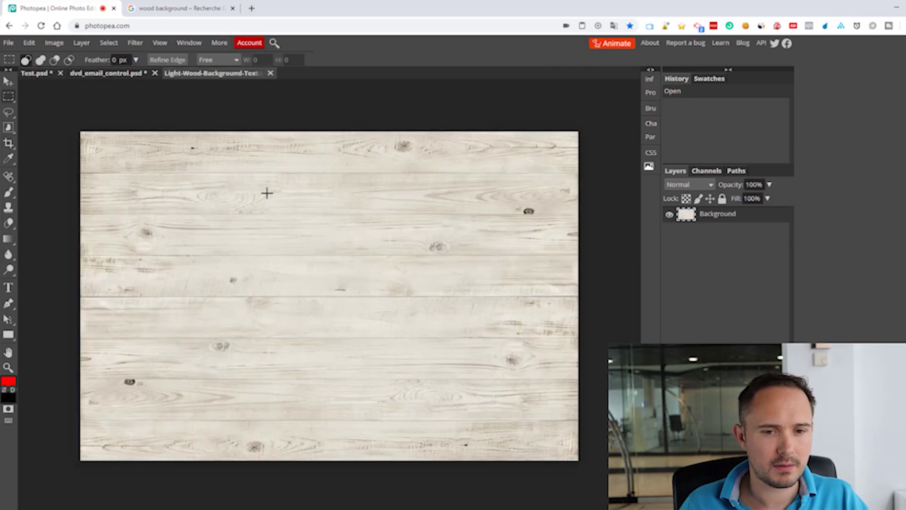
# Place the same wood image from its URL into the current project, the Light-Wood-Background document.
pyautogui.click(17, 44)
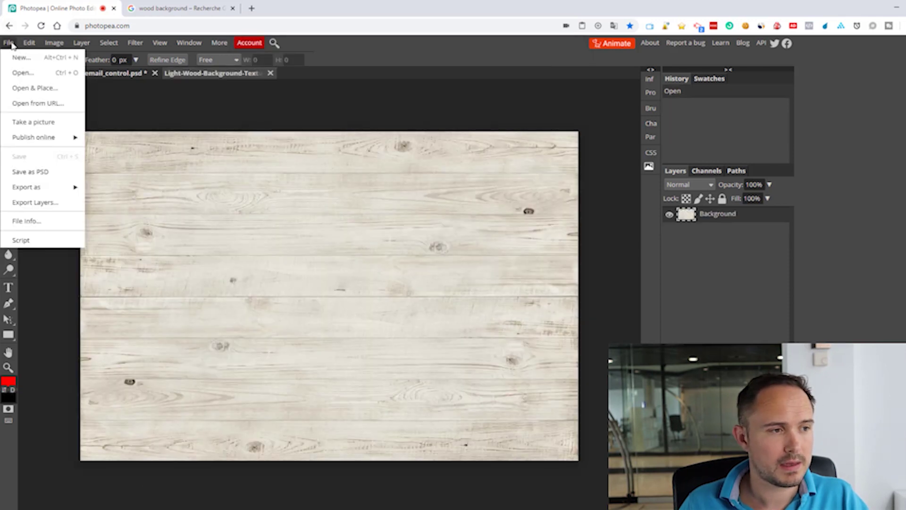
pyautogui.click(48, 102)
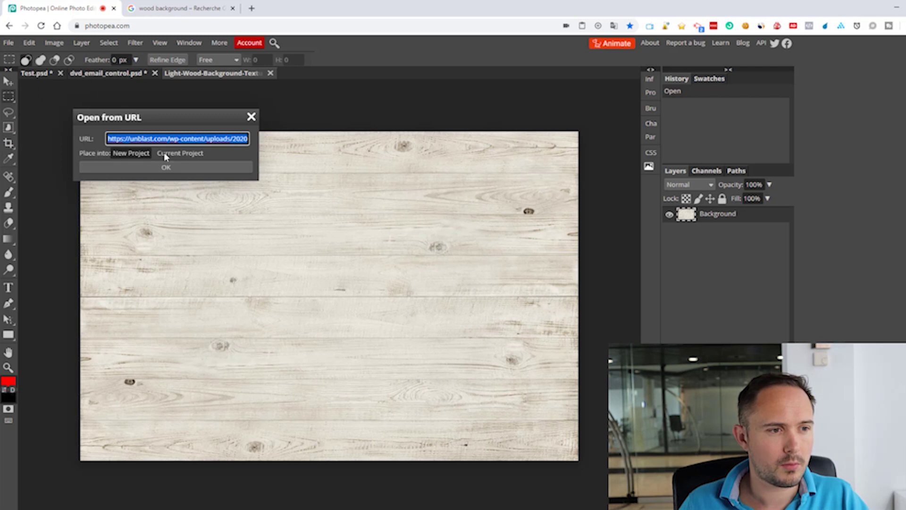
pyautogui.click(122, 153)
pyautogui.click(179, 154)
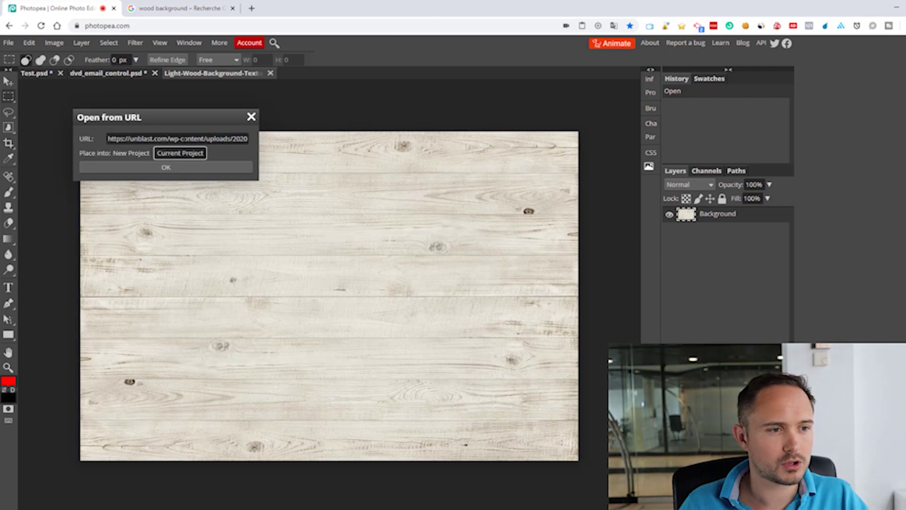
pyautogui.click(186, 169)
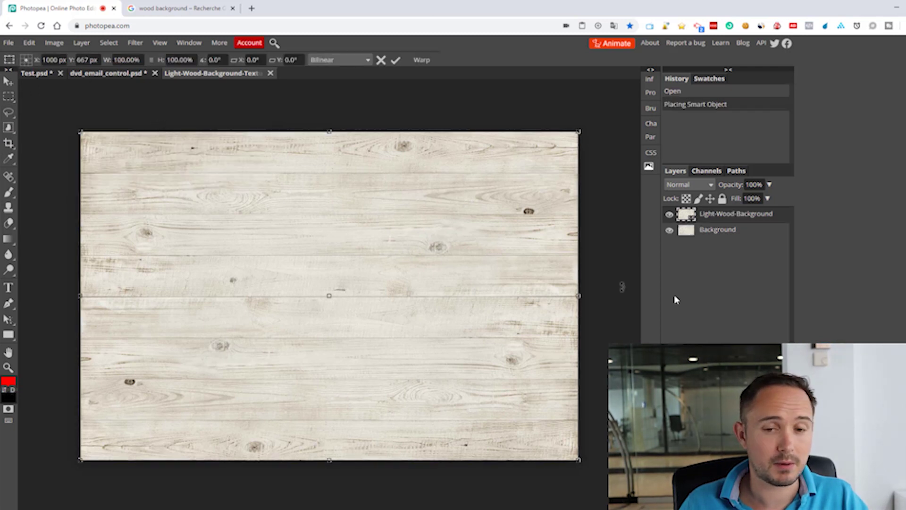
# Switch to the Test document and place the light wood image from its URL into the current project.
pyautogui.click(93, 78)
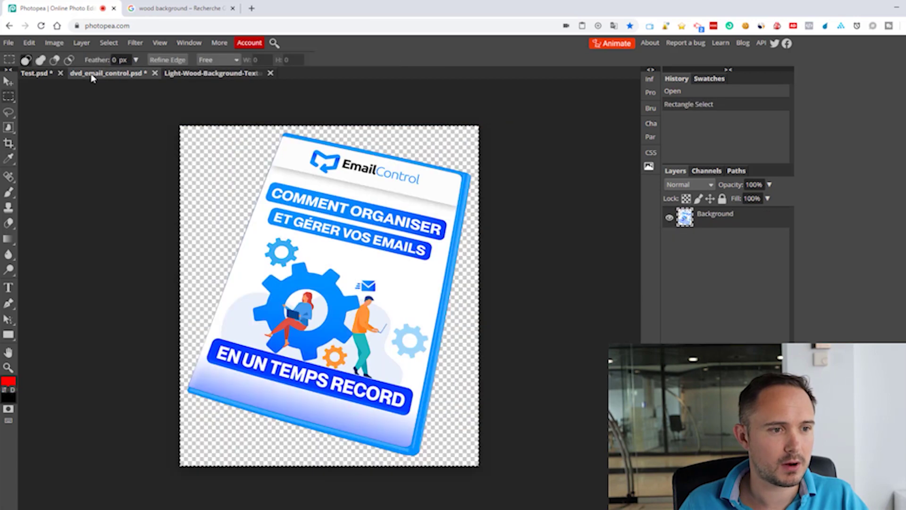
pyautogui.click(41, 76)
pyautogui.click(128, 76)
pyautogui.click(206, 75)
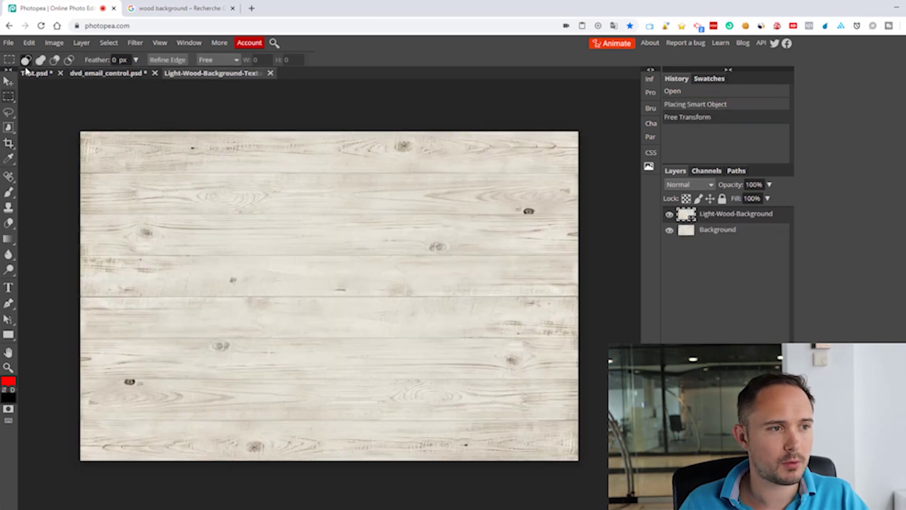
pyautogui.click(41, 75)
pyautogui.click(9, 42)
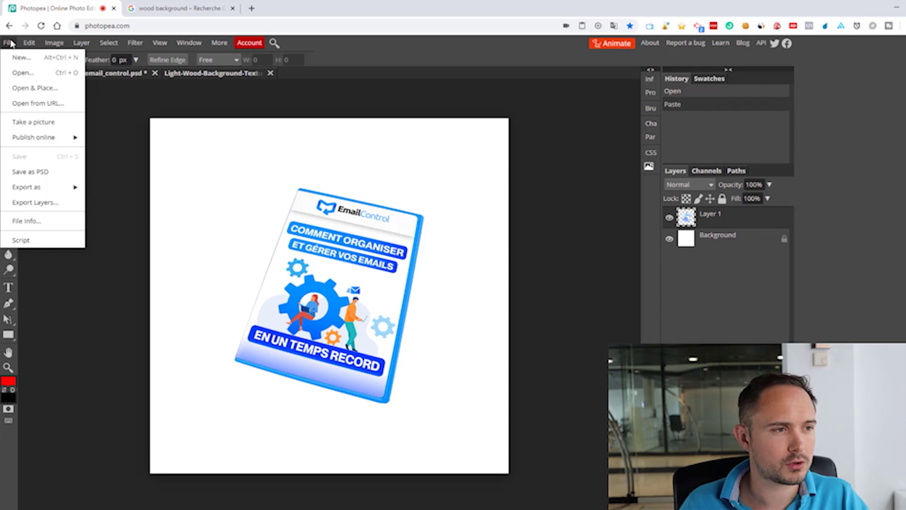
pyautogui.click(42, 103)
pyautogui.click(177, 151)
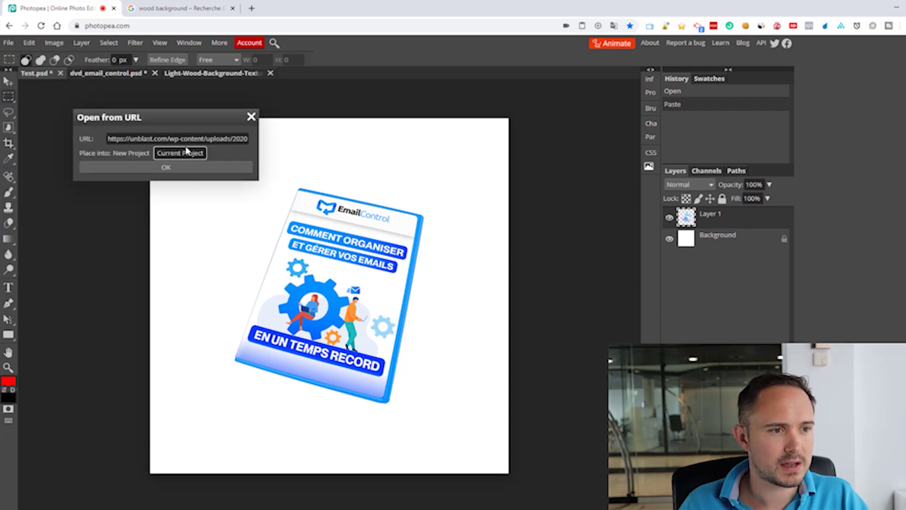
pyautogui.click(190, 168)
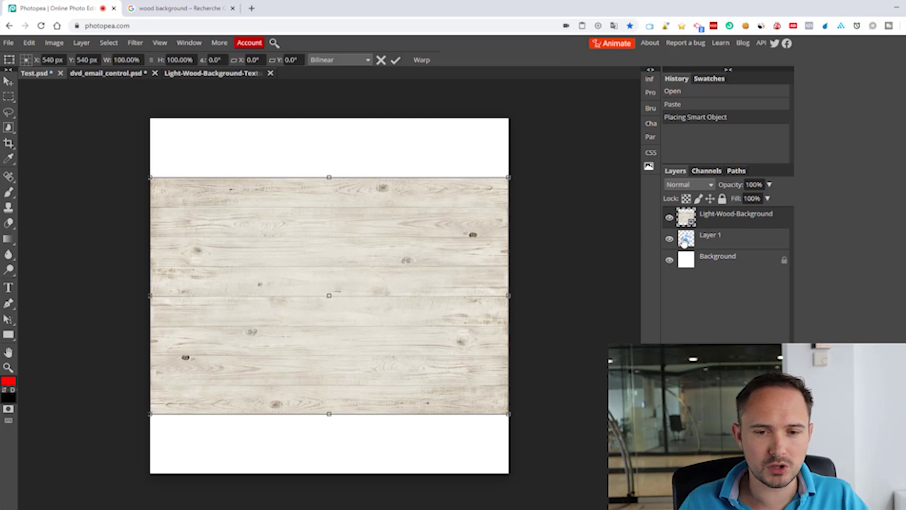
# Check the wood layer by hiding and showing it, and move it beneath the DVD cover layer.
pyautogui.click(670, 218)
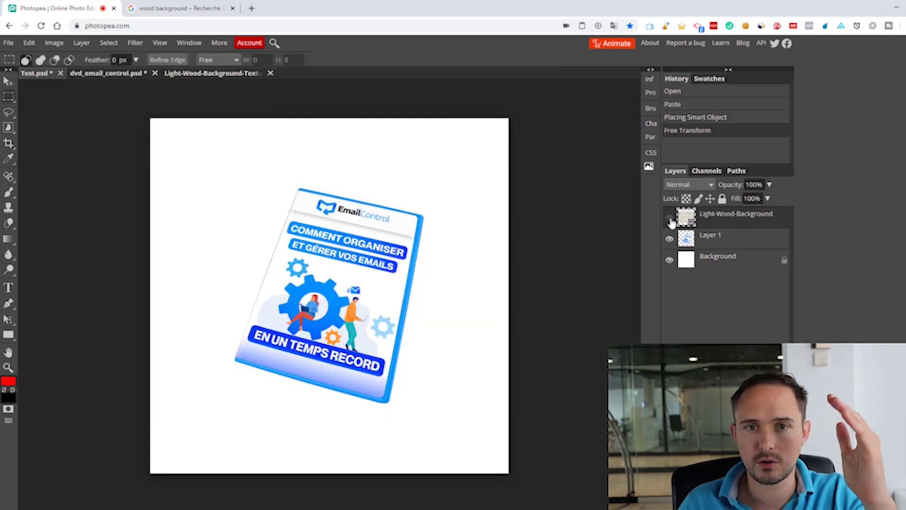
pyautogui.click(669, 219)
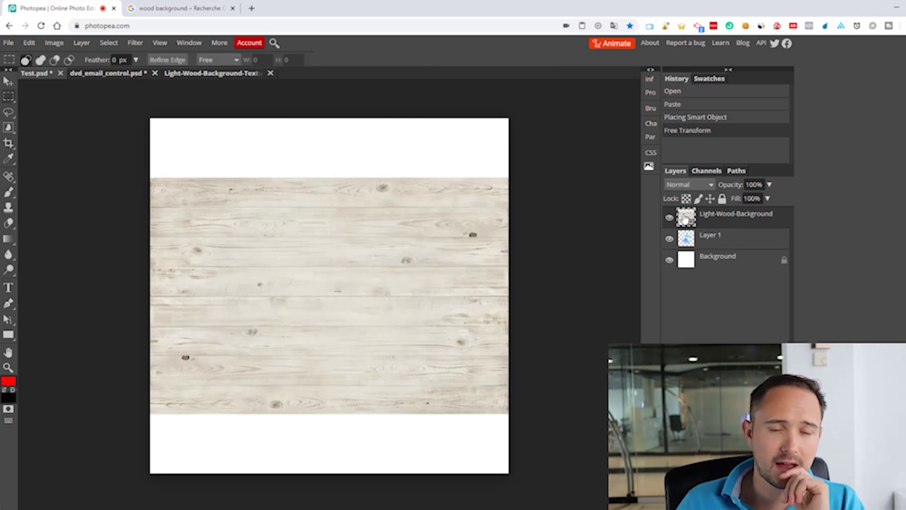
pyautogui.moveTo(684, 221); pyautogui.dragTo(683, 249)
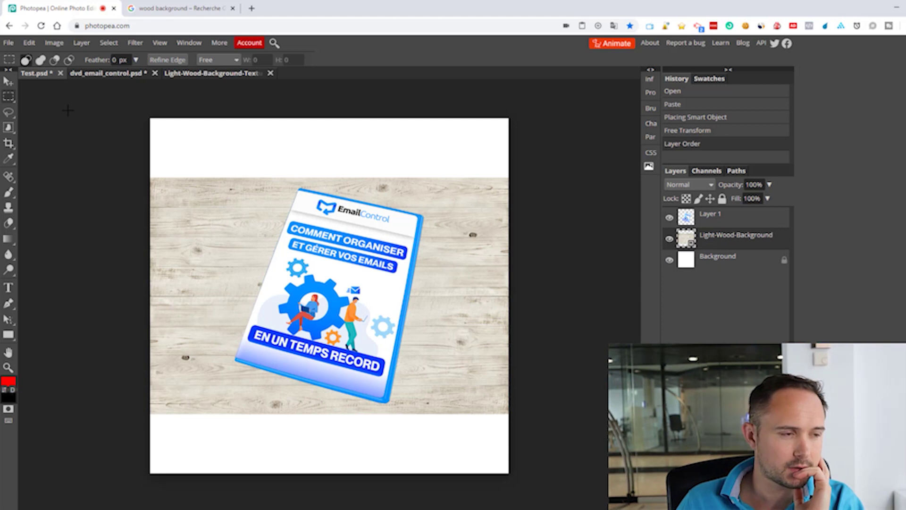
# Enable transform controls and enlarge the wood layer to about 166.57% wide and 159.58% high so it covers the whole canvas.
pyautogui.click(7, 82)
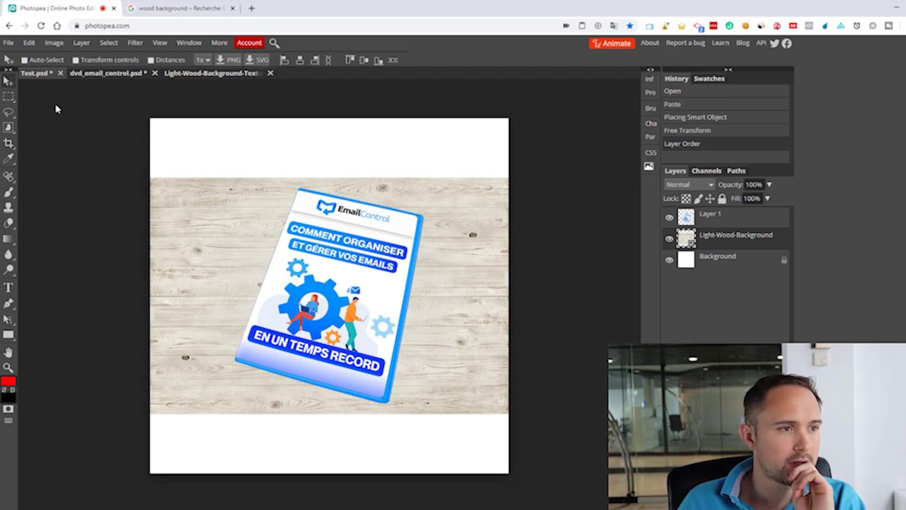
pyautogui.click(75, 60)
pyautogui.moveTo(501, 176); pyautogui.dragTo(431, 88)
pyautogui.moveTo(459, 232); pyautogui.dragTo(430, 310)
pyautogui.moveTo(119, 166); pyautogui.dragTo(88, 114)
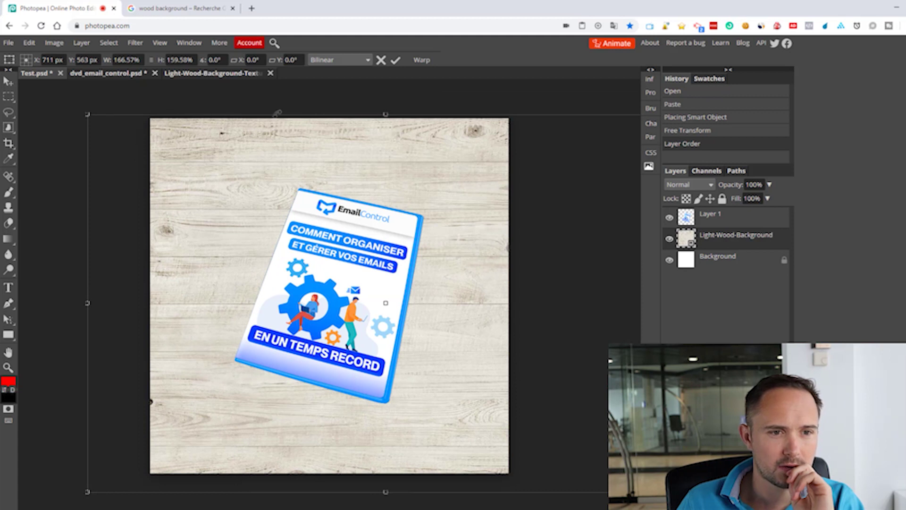
pyautogui.click(396, 61)
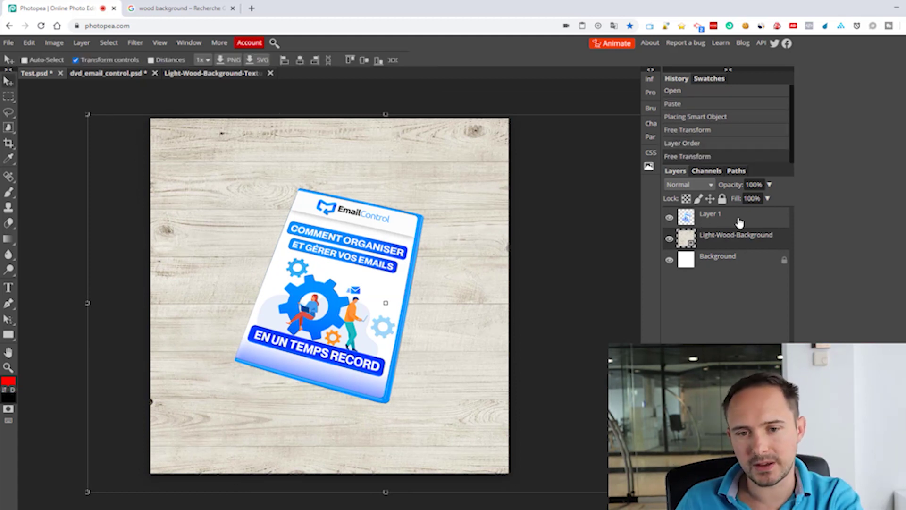
# Select the DVD cover layer, Layer 1, and open its Layer Style settings clear of the artwork.
pyautogui.click(713, 222)
pyautogui.click(669, 218)
pyautogui.click(669, 218)
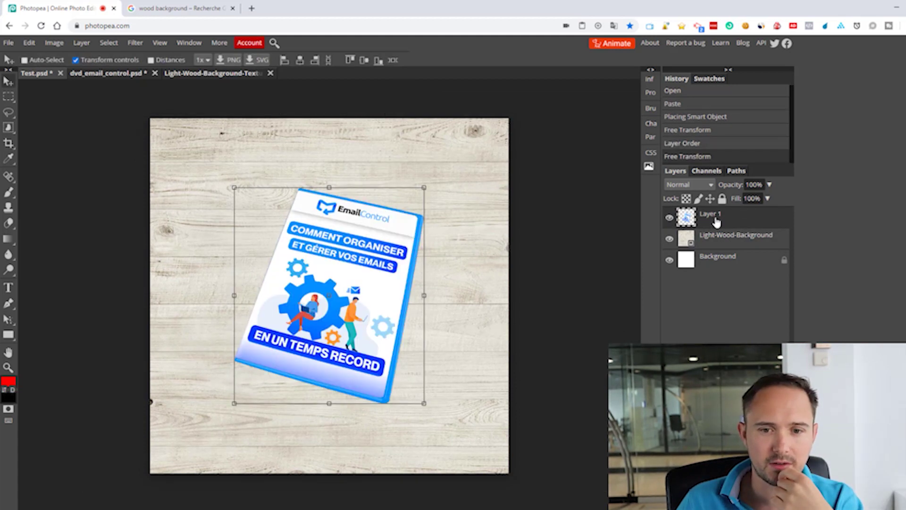
pyautogui.doubleClick(751, 223)
pyautogui.moveTo(326, 120); pyautogui.dragTo(767, 135)
# Preview the Bevel and Emboss, Stroke, Inner Shadow and Inner Glow effects on the DVD cover, turning each off again.
pyautogui.click(531, 171)
pyautogui.click(530, 171)
pyautogui.click(529, 209)
pyautogui.click(530, 208)
pyautogui.click(530, 220)
pyautogui.click(529, 220)
pyautogui.click(530, 233)
pyautogui.click(530, 233)
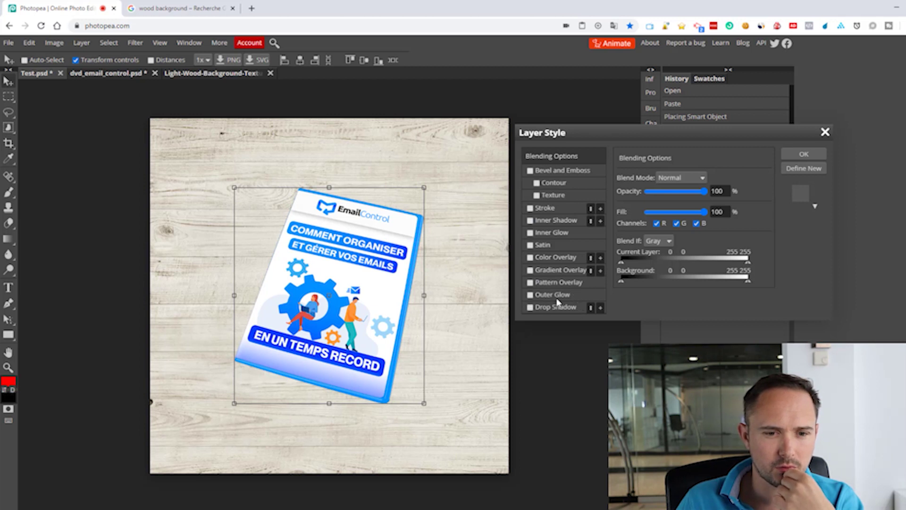
# Add a drop shadow with an increased size to the DVD cover and move the cover higher on the canvas.
pyautogui.click(530, 307)
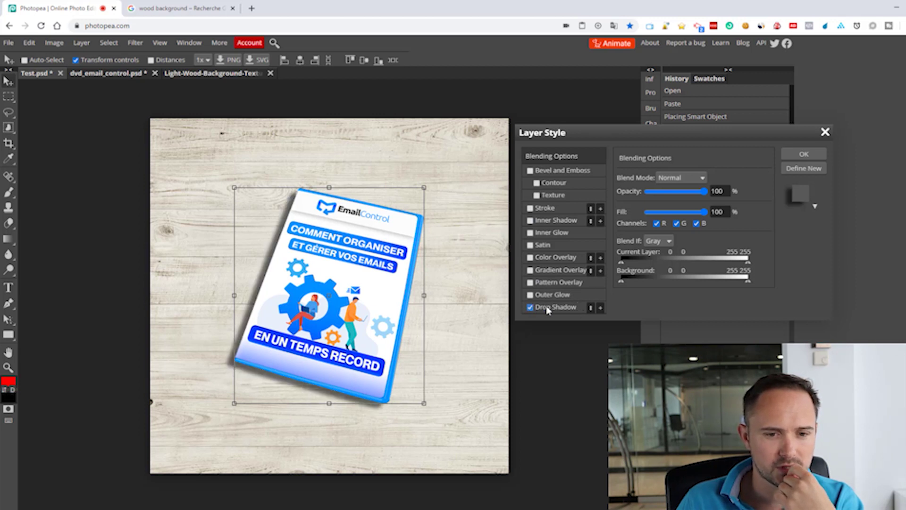
pyautogui.click(548, 307)
pyautogui.moveTo(651, 254); pyautogui.dragTo(663, 254)
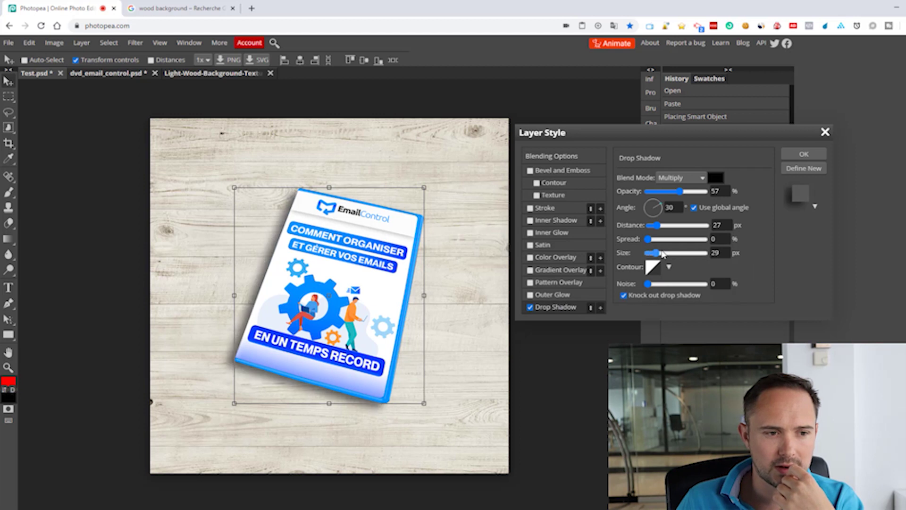
pyautogui.click(798, 158)
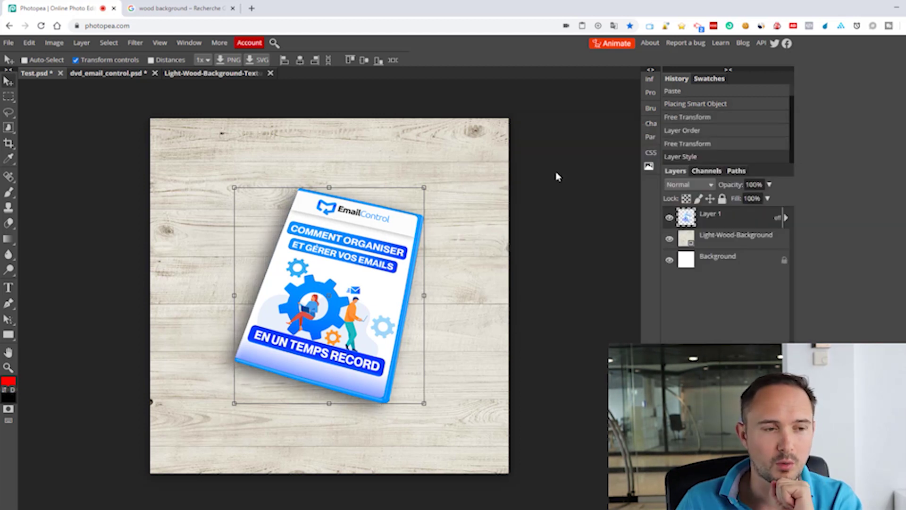
pyautogui.moveTo(340, 267); pyautogui.dragTo(335, 243)
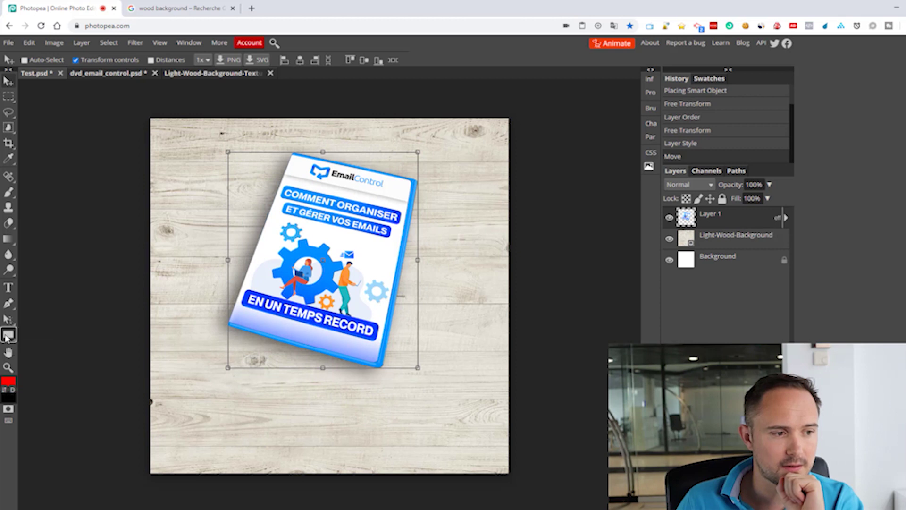
# Set the foreground colour to the blue 0077ff sampled from the title banner on the DVD cover.
pyautogui.click(8, 335)
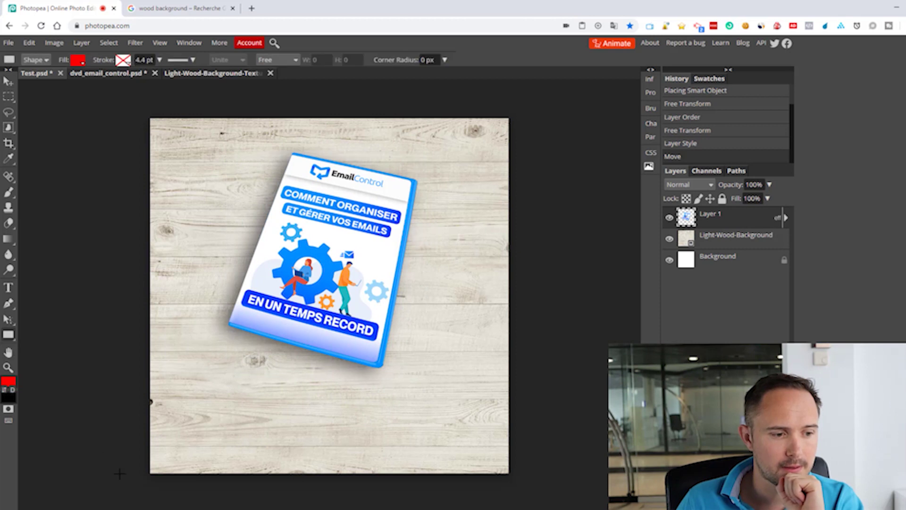
pyautogui.click(8, 381)
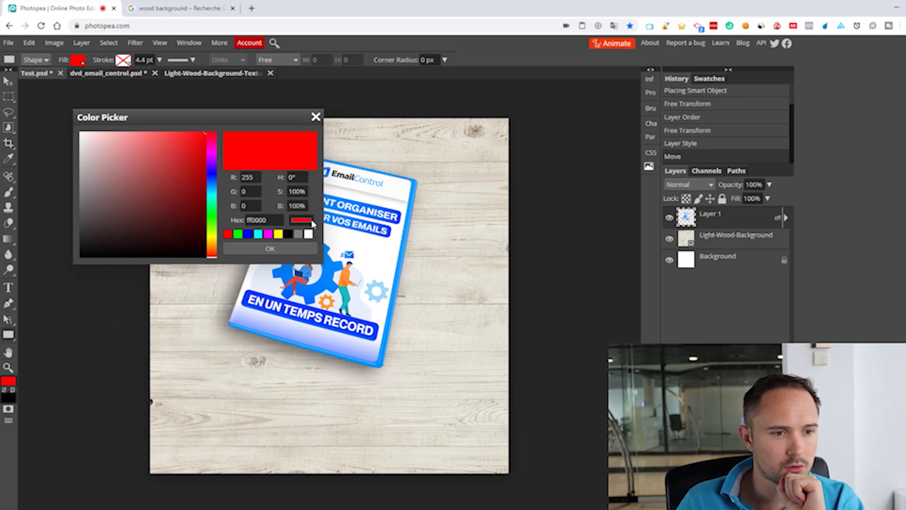
pyautogui.click(9, 160)
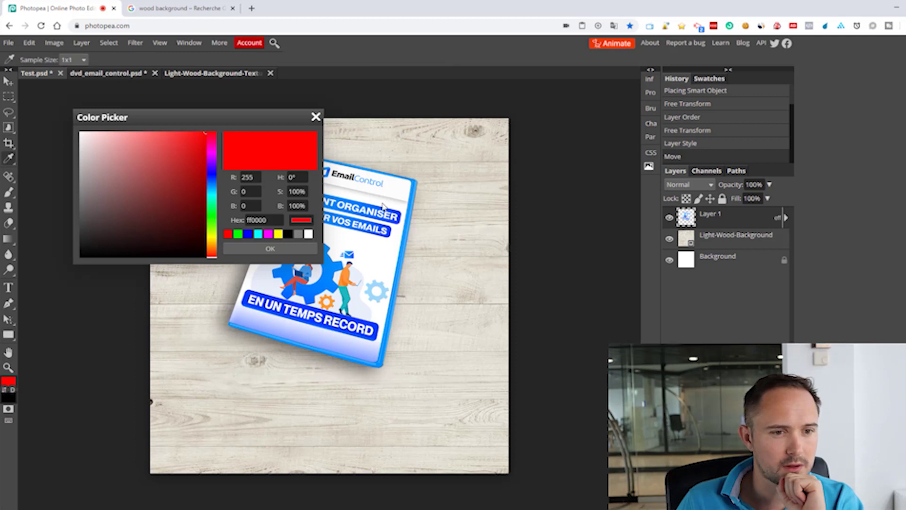
pyautogui.click(362, 209)
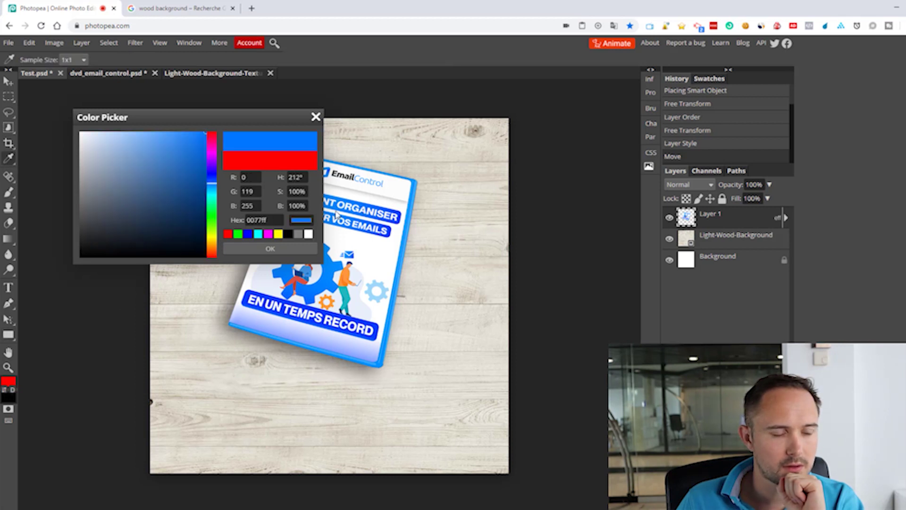
pyautogui.click(270, 249)
# Draw a red rectangle with no stroke across the full canvas width, covering about the lowest quarter of the image.
pyautogui.moveTo(121, 486); pyautogui.dragTo(546, 385)
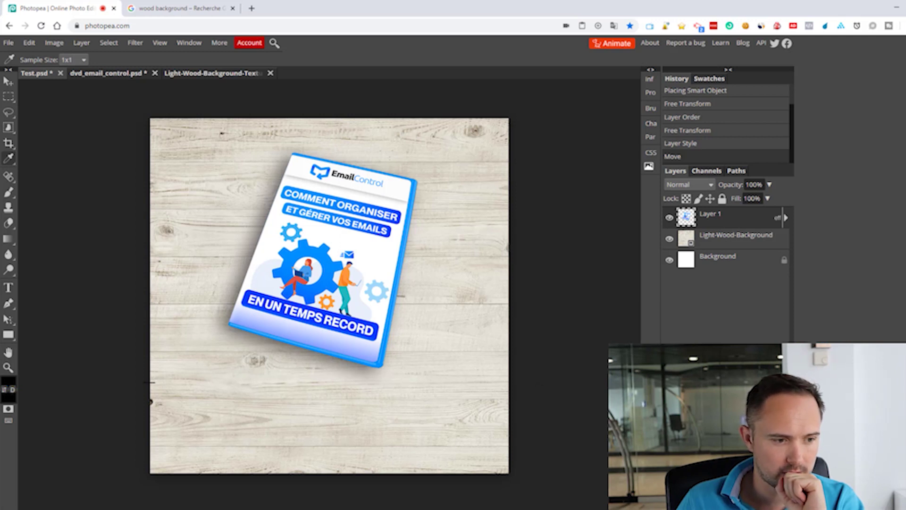
pyautogui.moveTo(153, 386); pyautogui.dragTo(360, 452)
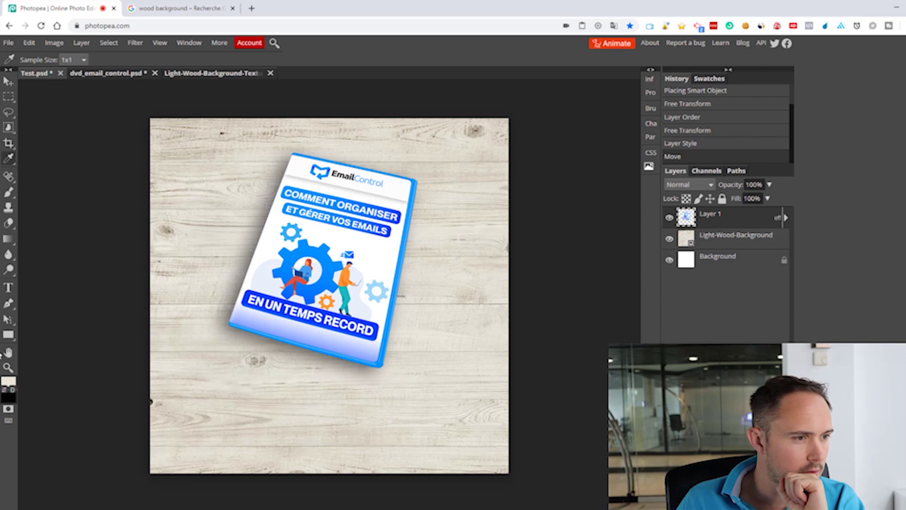
pyautogui.click(8, 335)
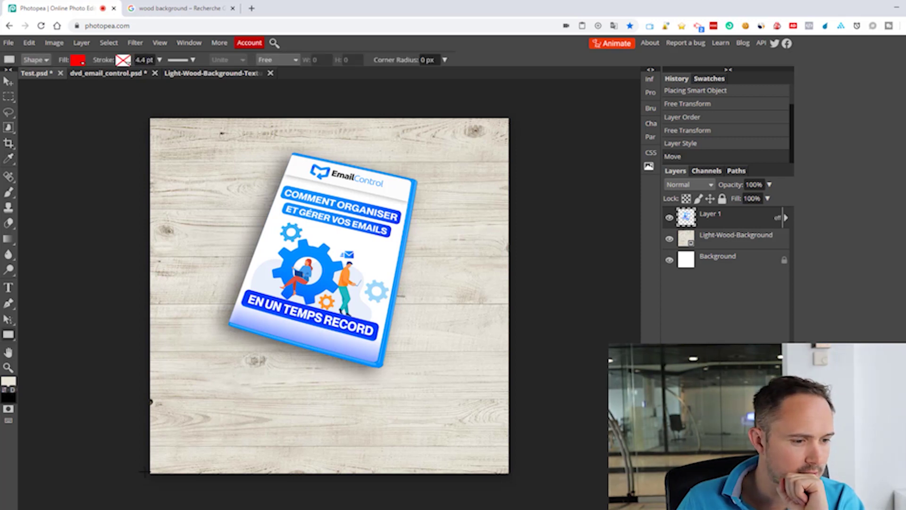
pyautogui.moveTo(150, 473)
pyautogui.mouseDown()
pyautogui.moveTo(480, 375)
pyautogui.moveTo(518, 386)
pyautogui.mouseUp()
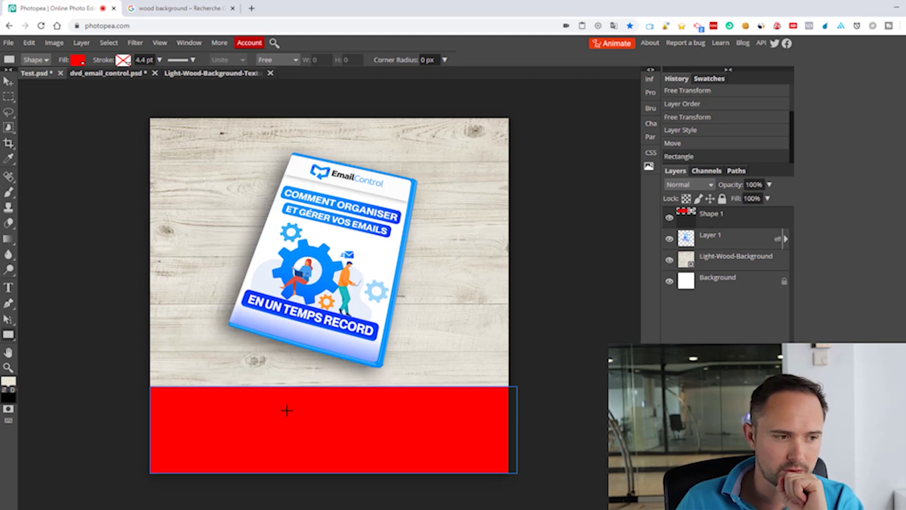
# Sample the blue of the large gear on the DVD cover as a colour for the rectangle.
pyautogui.click(8, 159)
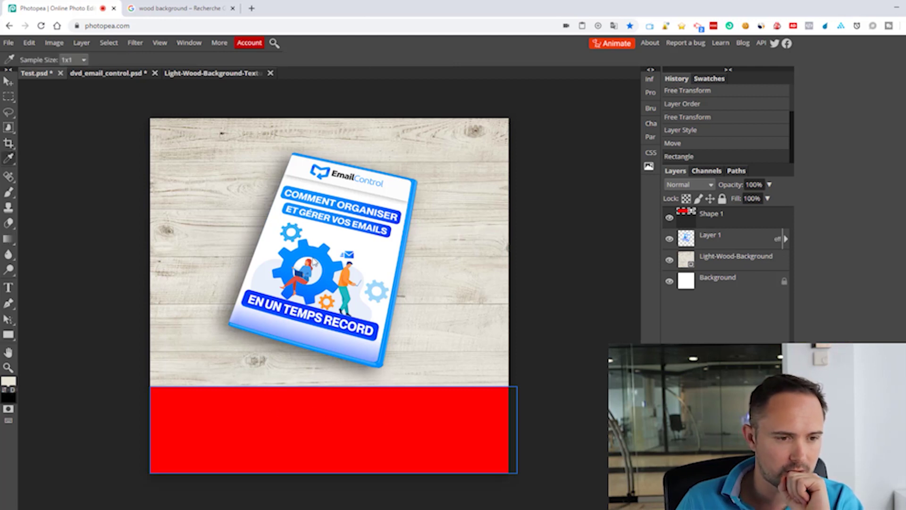
pyautogui.click(326, 278)
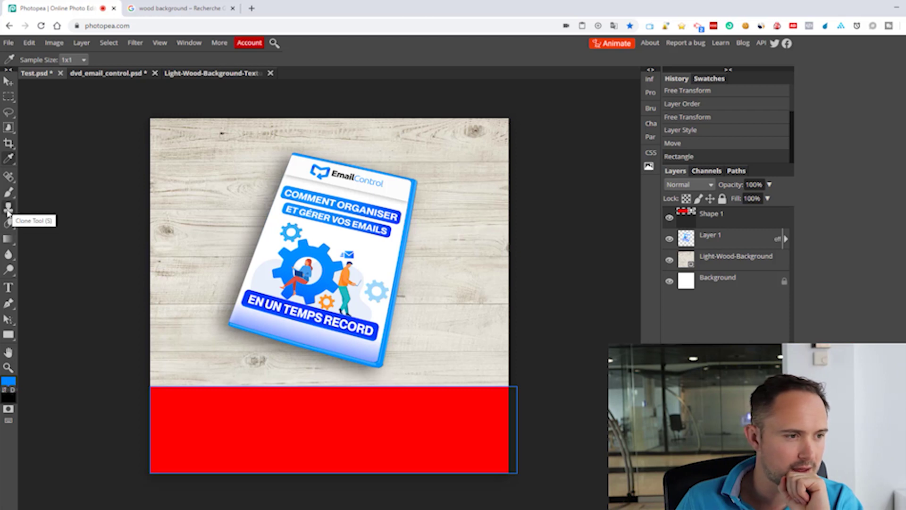
pyautogui.rightClick(7, 240)
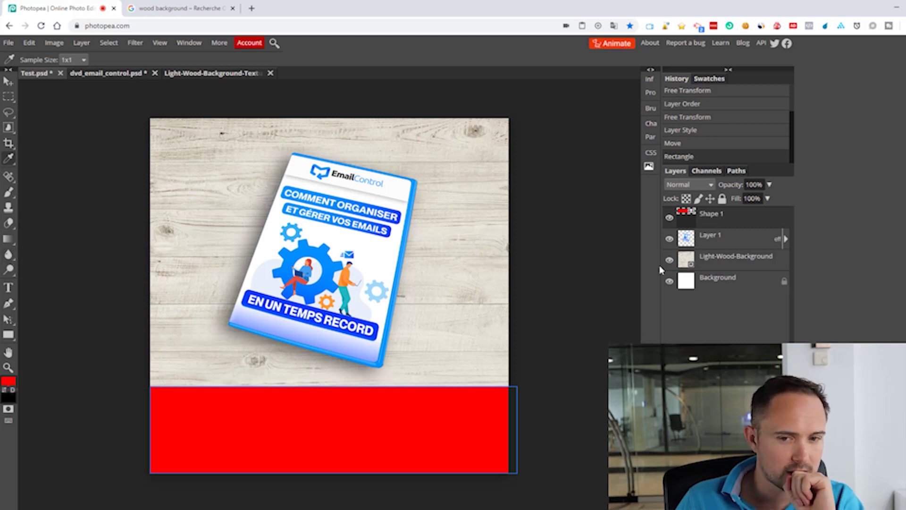
# Apply a Color Overlay layer style to Shape 1 using the blue just sampled from the DVD cover.
pyautogui.doubleClick(741, 220)
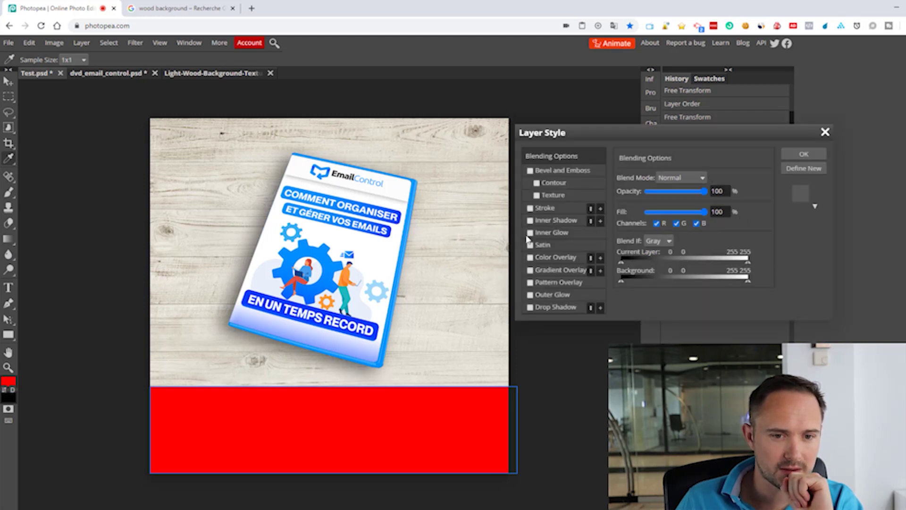
pyautogui.click(530, 258)
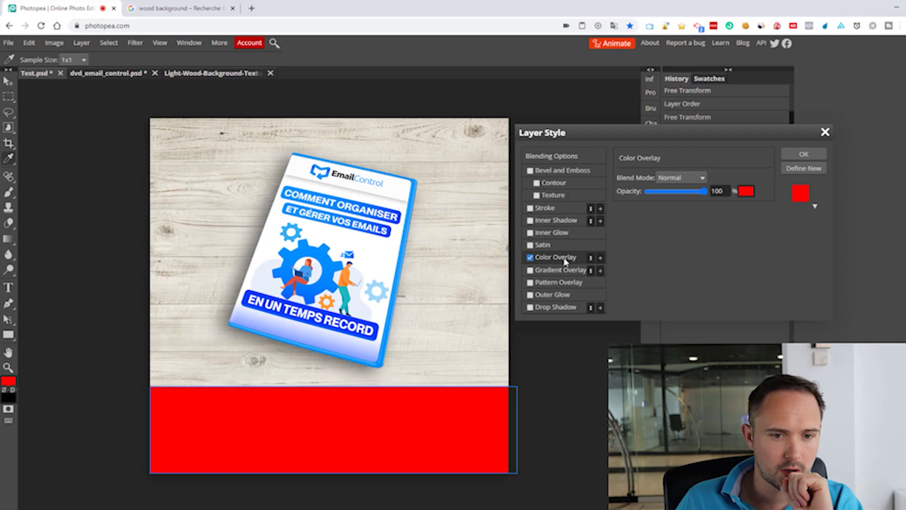
pyautogui.click(746, 191)
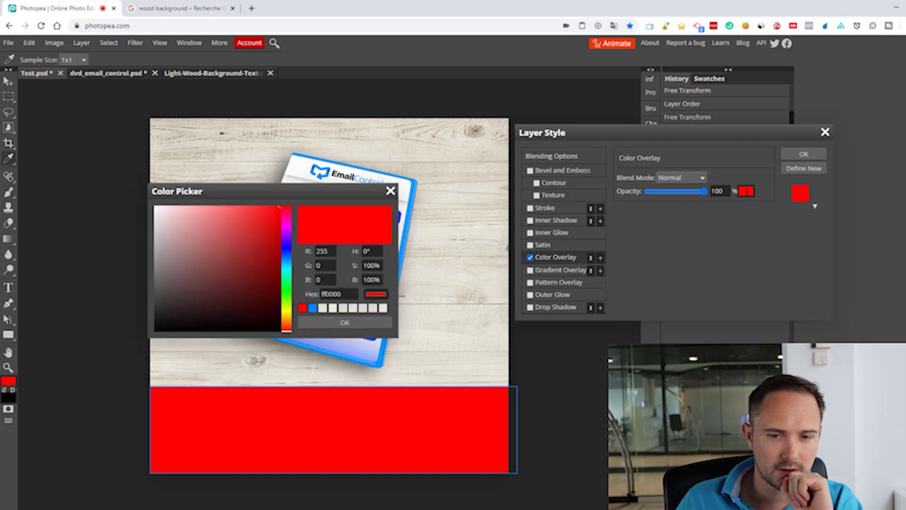
pyautogui.click(313, 308)
pyautogui.click(334, 321)
pyautogui.click(804, 154)
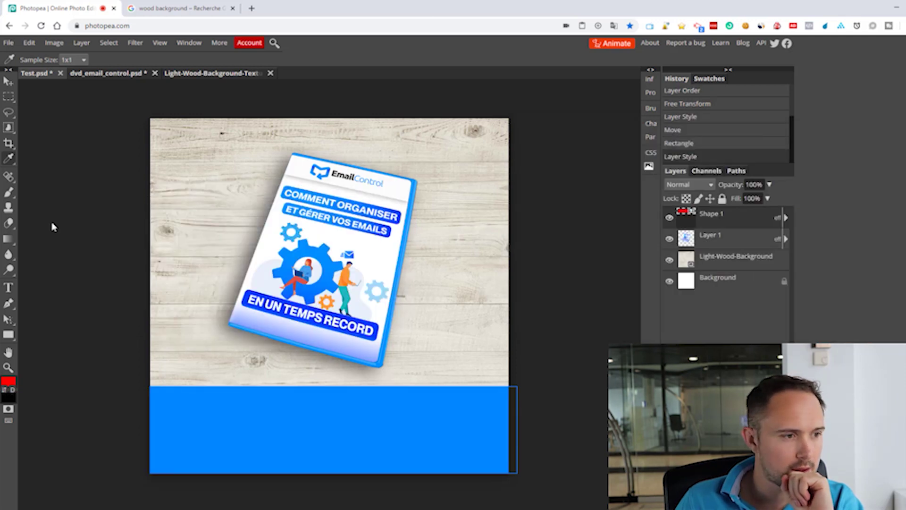
# Add the text PROMO in a text box on the blue rectangle and set its size to 98 px.
pyautogui.click(8, 287)
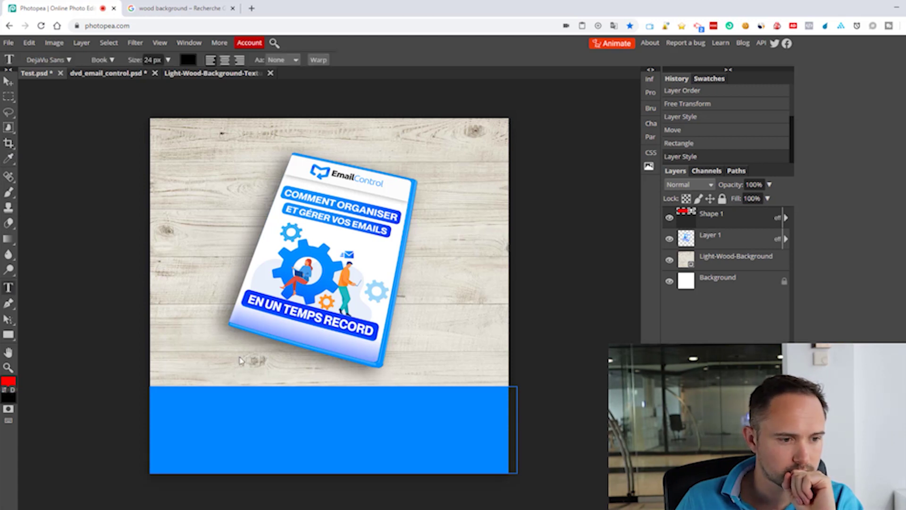
pyautogui.moveTo(208, 406); pyautogui.dragTo(464, 456)
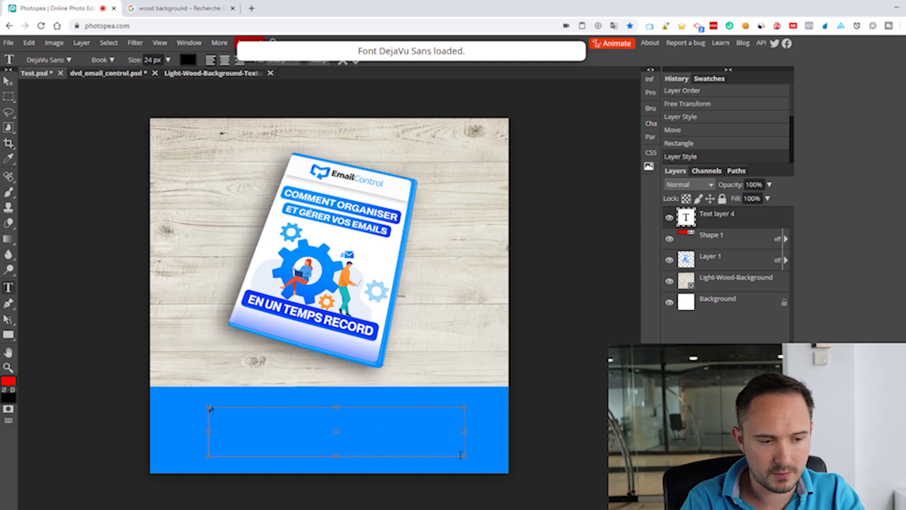
pyautogui.write('PROMO')
pyautogui.hotkey('ctrl', 'a')
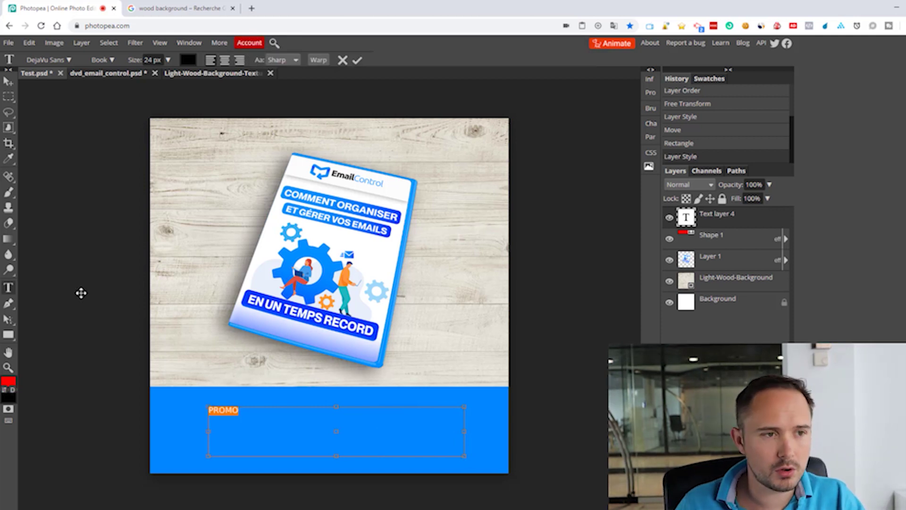
pyautogui.click(168, 60)
pyautogui.moveTo(154, 76); pyautogui.dragTo(164, 77)
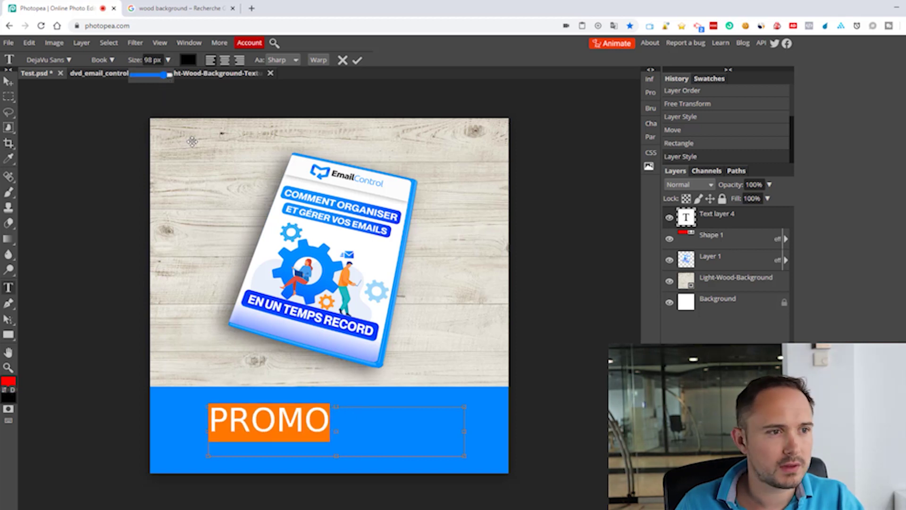
# Colour the PROMO text white and move it to the upper middle of the blue rectangle.
pyautogui.click(188, 59)
pyautogui.moveTo(162, 154); pyautogui.dragTo(2, 99)
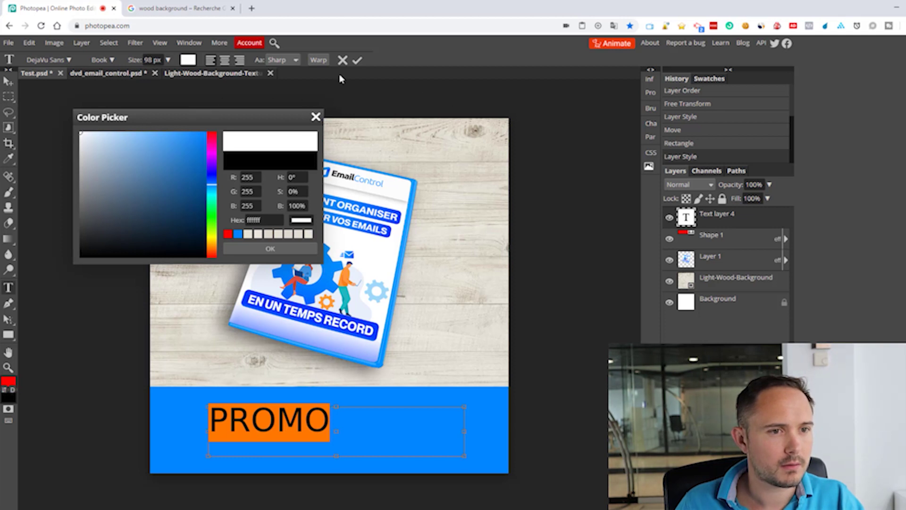
pyautogui.click(358, 60)
pyautogui.click(8, 81)
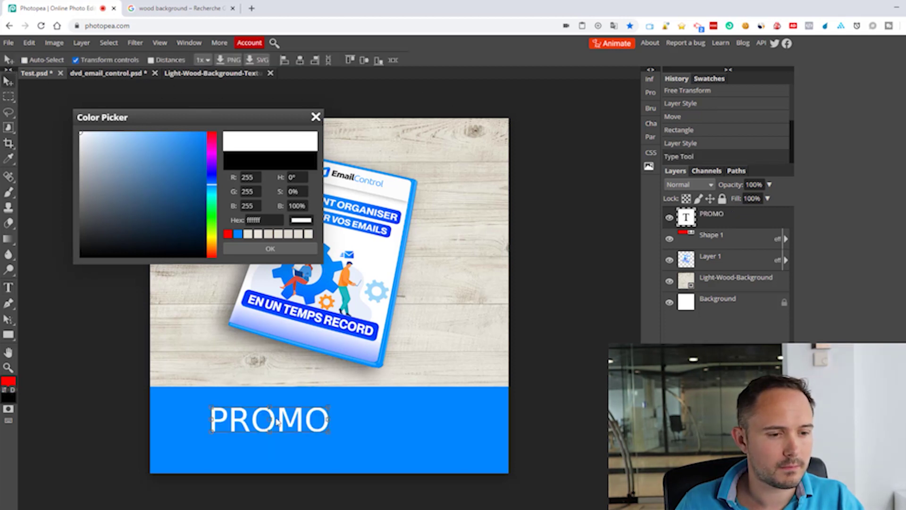
pyautogui.click(318, 412)
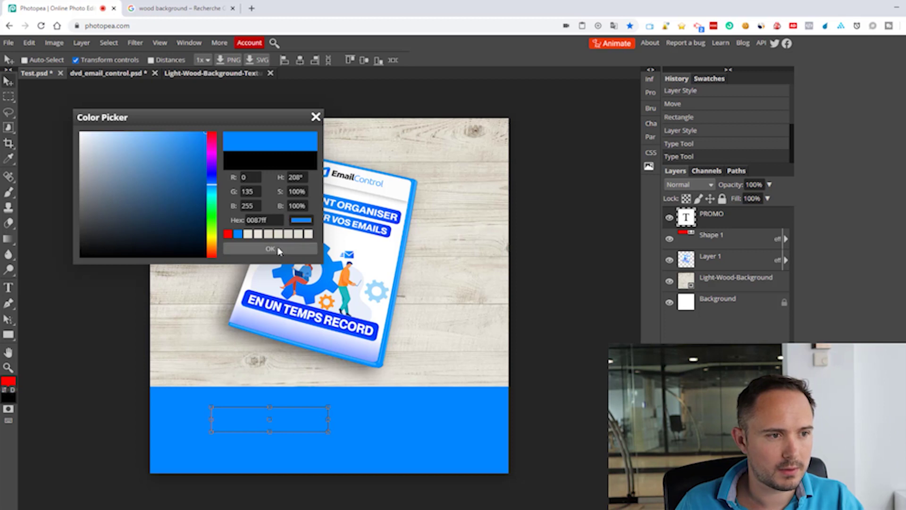
pyautogui.moveTo(178, 196); pyautogui.dragTo(73, 119)
pyautogui.click(306, 249)
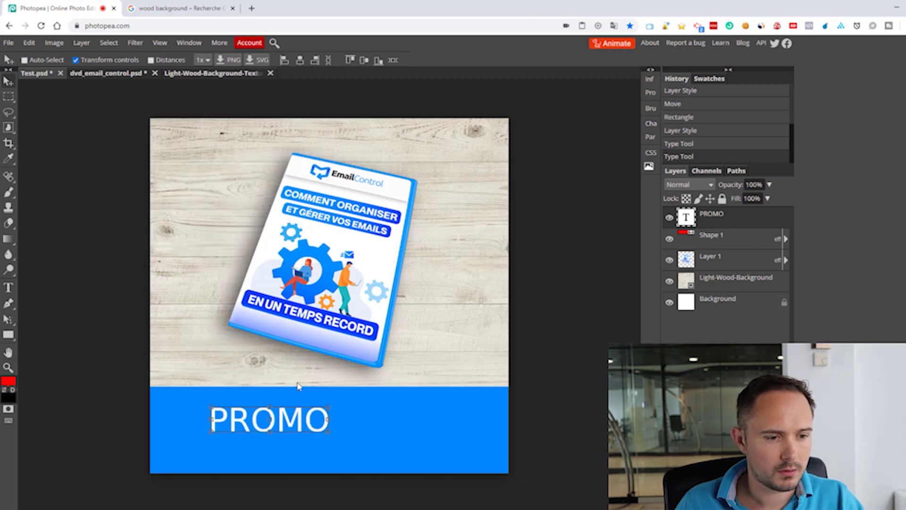
pyautogui.moveTo(297, 427); pyautogui.dragTo(349, 412)
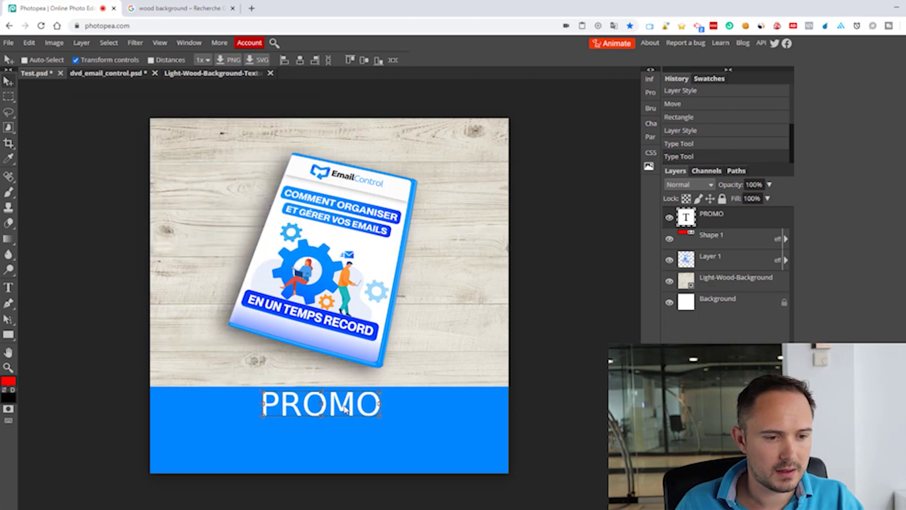
# Add a separate white text layer reading "Offre de Juin" and select all of its text.
pyautogui.click(16, 290)
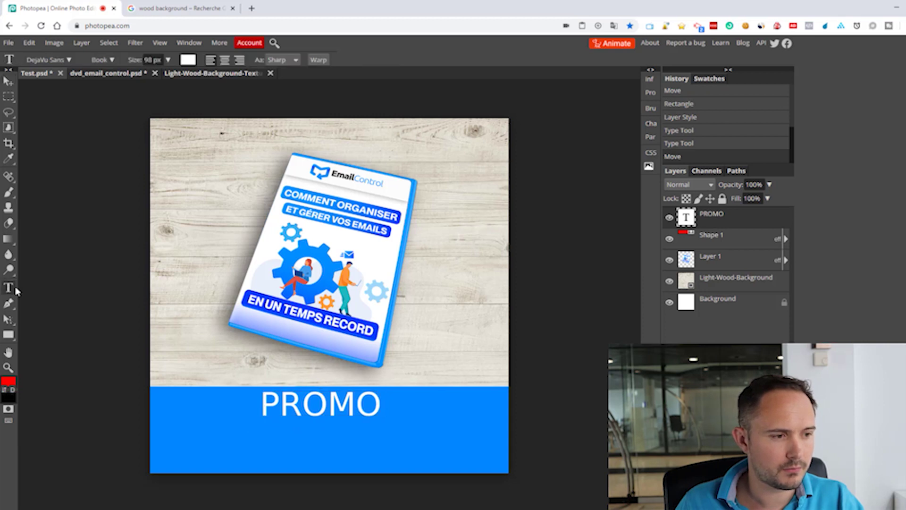
pyautogui.click(198, 346)
pyautogui.write('Offre de')
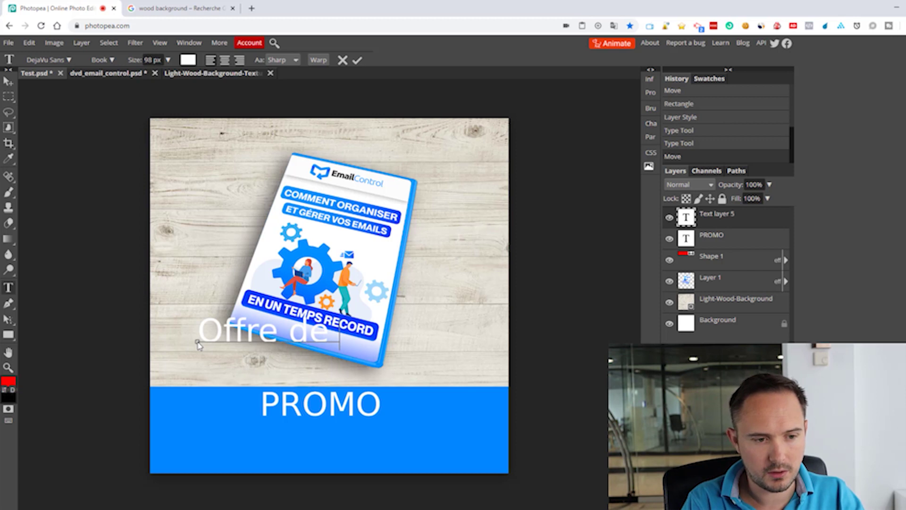
pyautogui.write(' juin')
pyautogui.hotkey('ctrl', 'a')
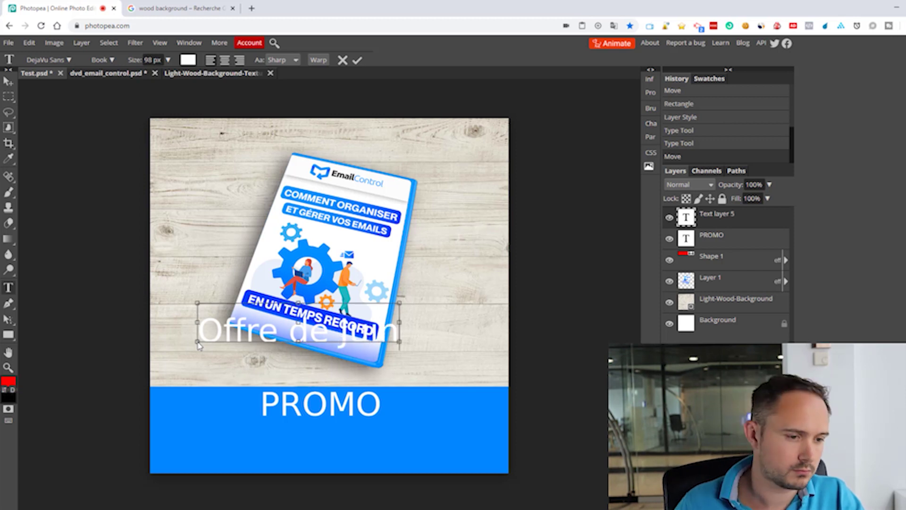
# Set the "Offre de Juin" text in the Daniel font and move it below PROMO on the blue rectangle.
pyautogui.click(69, 60)
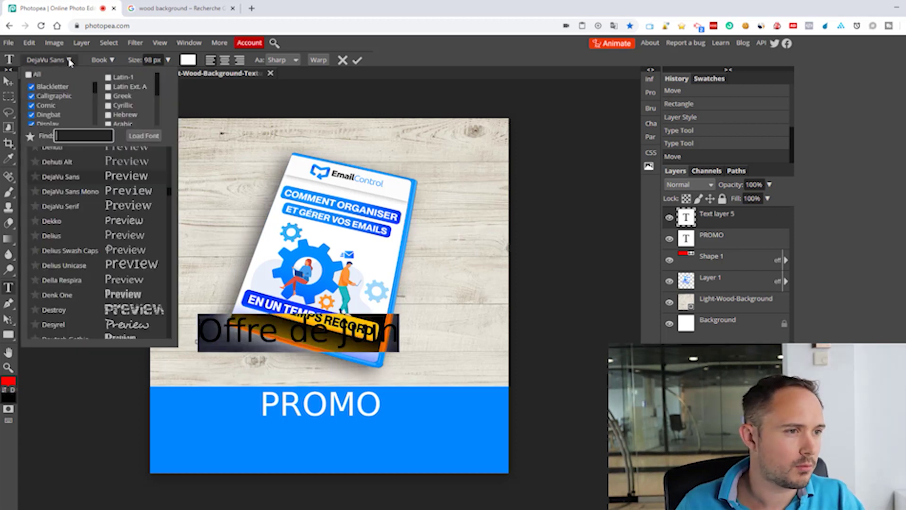
pyautogui.scroll(5, 79, 246)
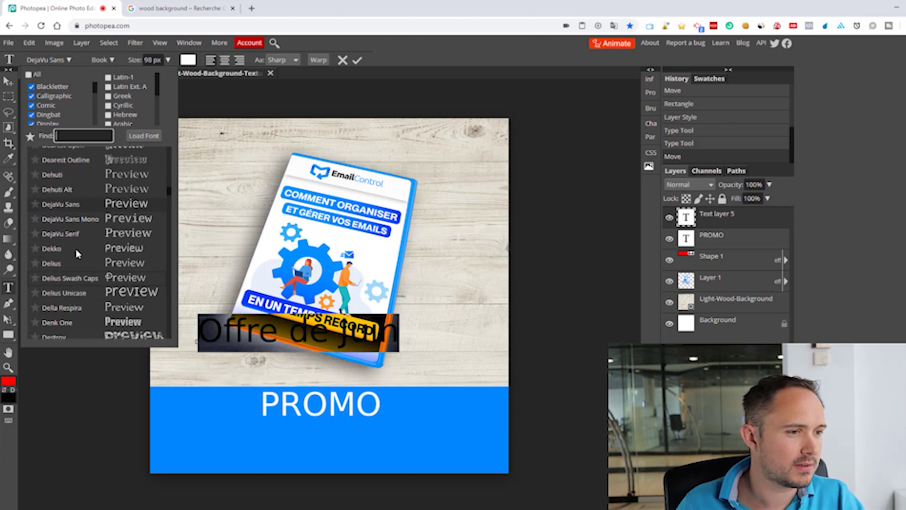
pyautogui.click(71, 158)
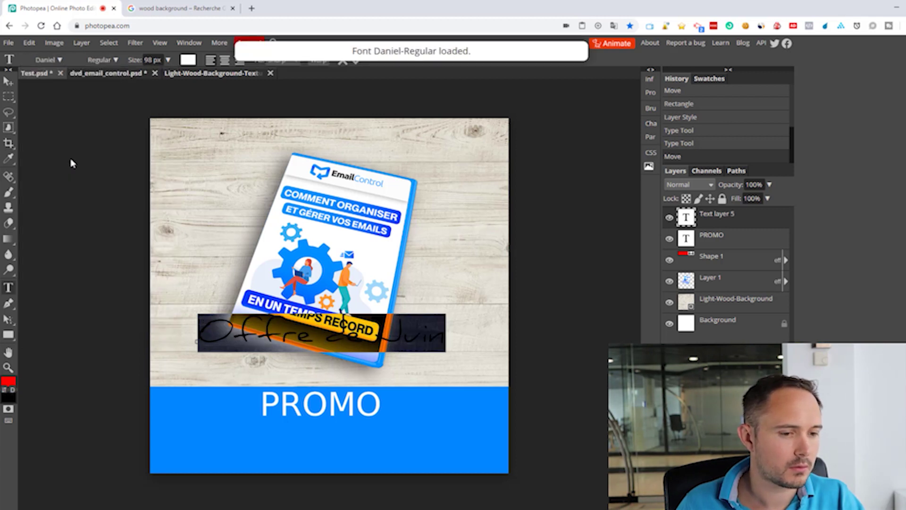
pyautogui.click(10, 81)
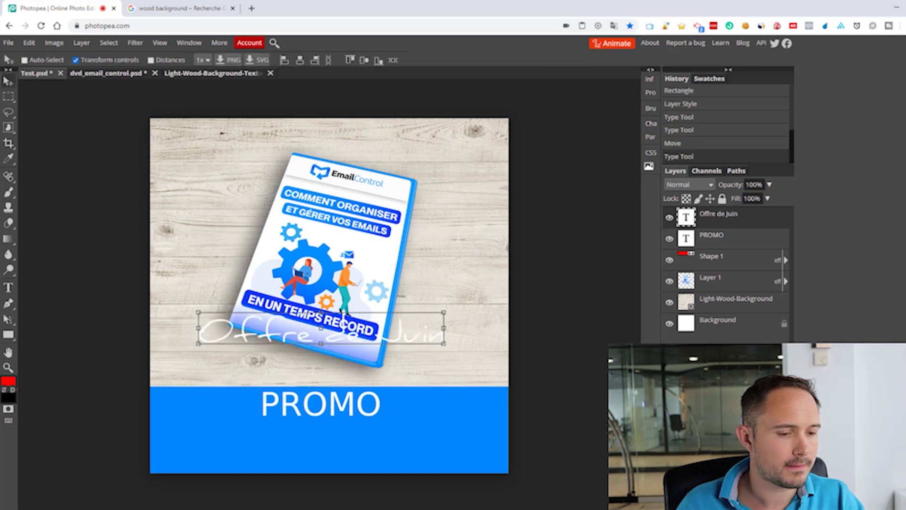
pyautogui.moveTo(267, 336); pyautogui.dragTo(268, 452)
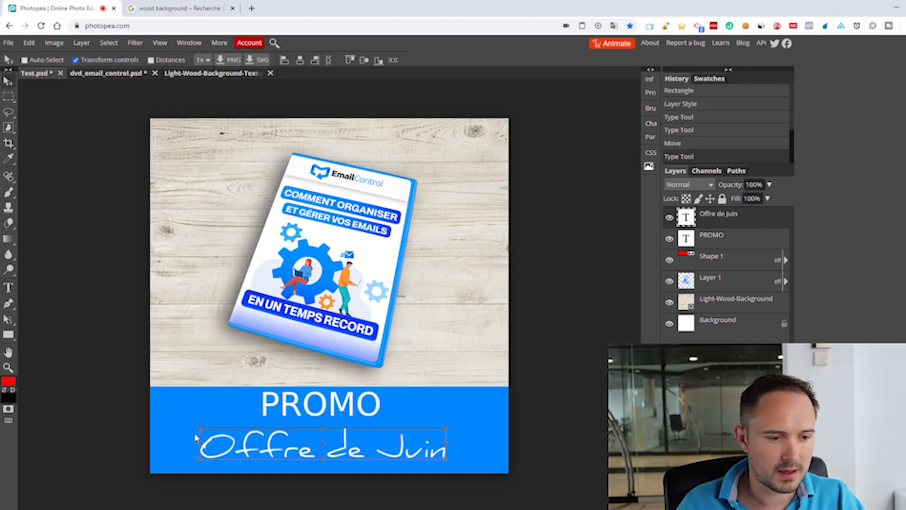
# Colour only the word Juin in the "Offre de Juin" text yellow, ffdf00.
pyautogui.click(9, 287)
pyautogui.moveTo(403, 449); pyautogui.dragTo(448, 448)
pyautogui.doubleClick(447, 449)
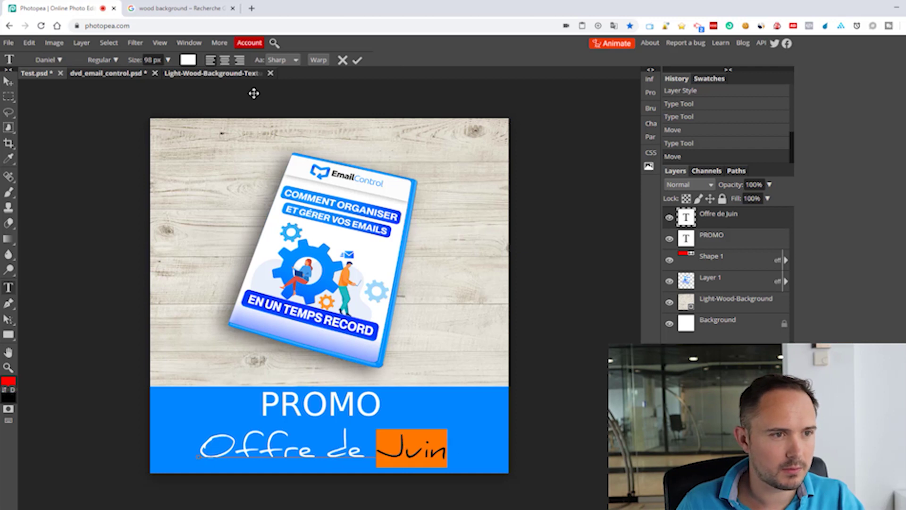
pyautogui.click(191, 60)
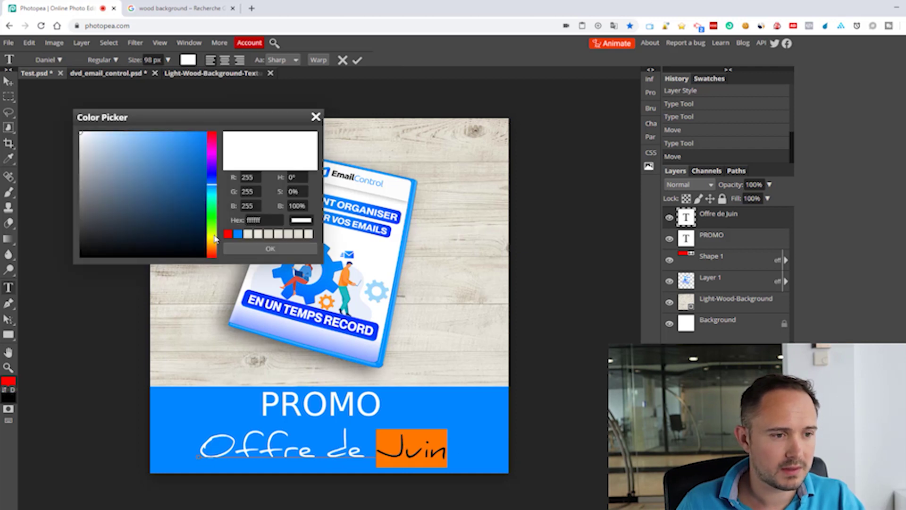
pyautogui.click(214, 240)
pyautogui.click(206, 133)
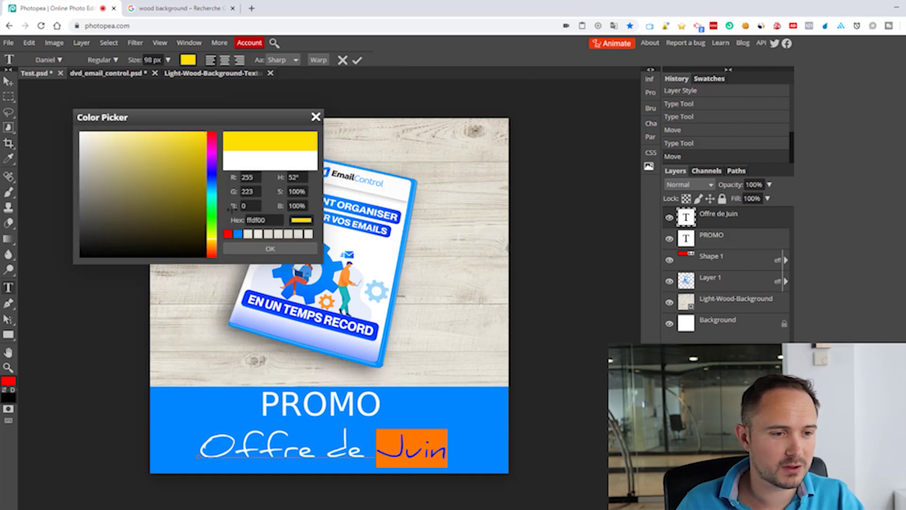
pyautogui.click(265, 248)
pyautogui.click(8, 81)
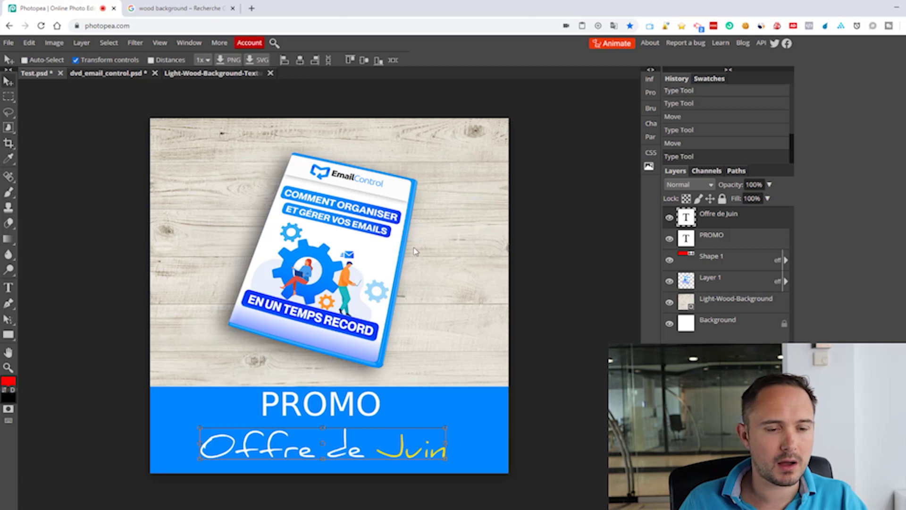
# Switch to the browser tab with the wood background results and search Google for "badge promo woocommerce".
pyautogui.click(203, 10)
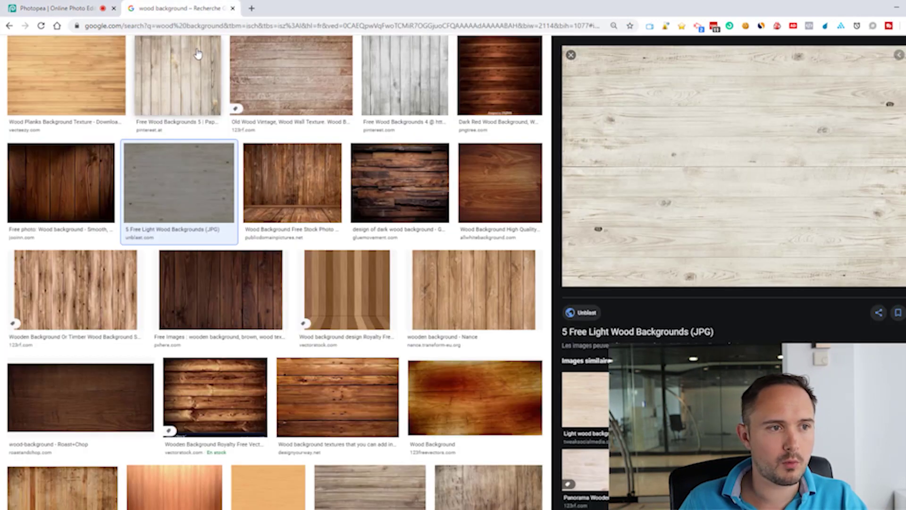
pyautogui.click(187, 28)
pyautogui.write('badge promo')
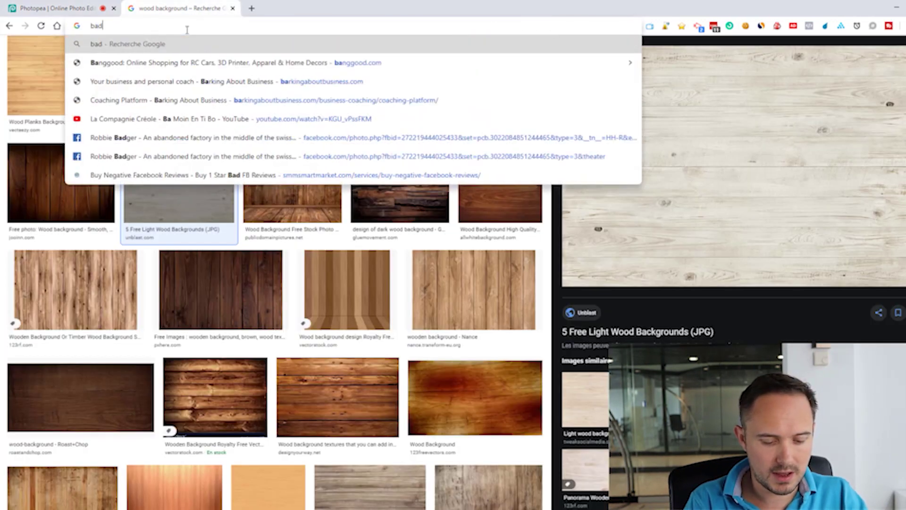
pyautogui.press('Down')
pyautogui.press('Return')
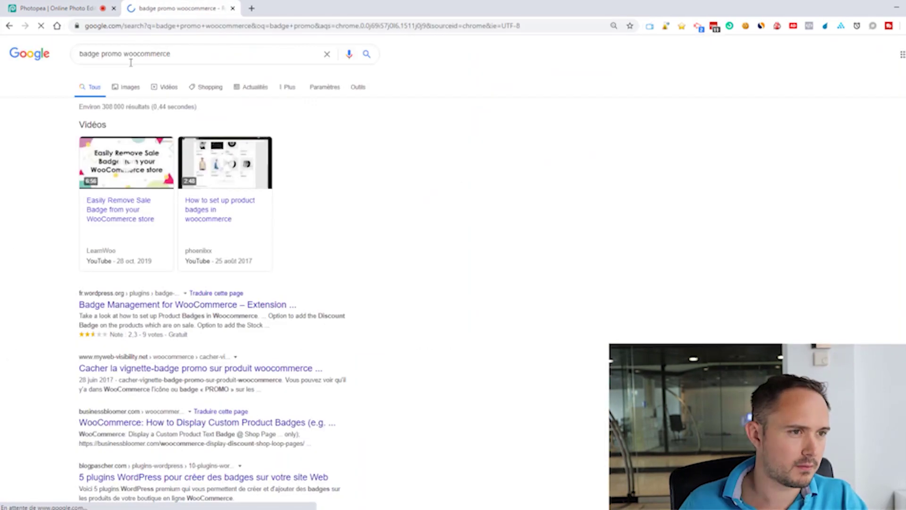
# Shorten the Google search to "badge promo" and show its image results.
pyautogui.doubleClick(163, 55)
pyautogui.press('BackSpace')
pyautogui.press('Return')
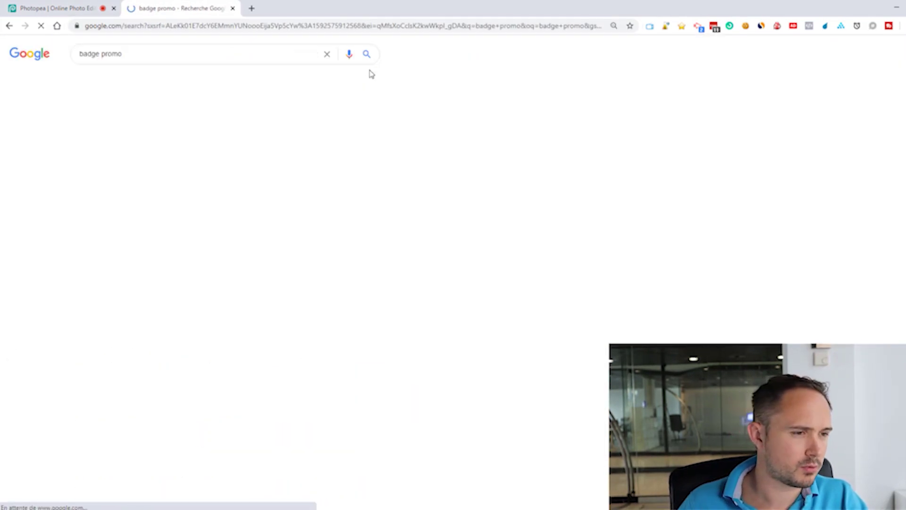
pyautogui.click(283, 253)
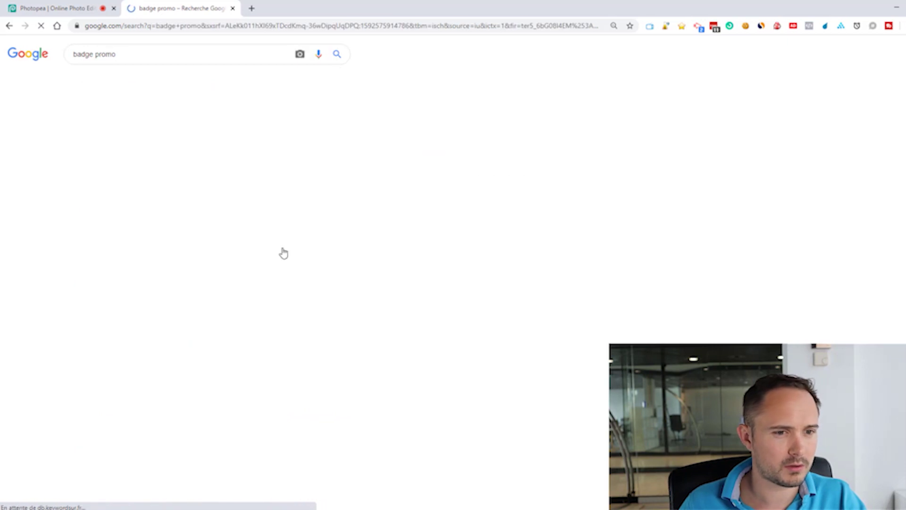
# Preview the round red PROMO sticker with the peeled corner and copy its image address.
pyautogui.click(42, 238)
pyautogui.click(47, 75)
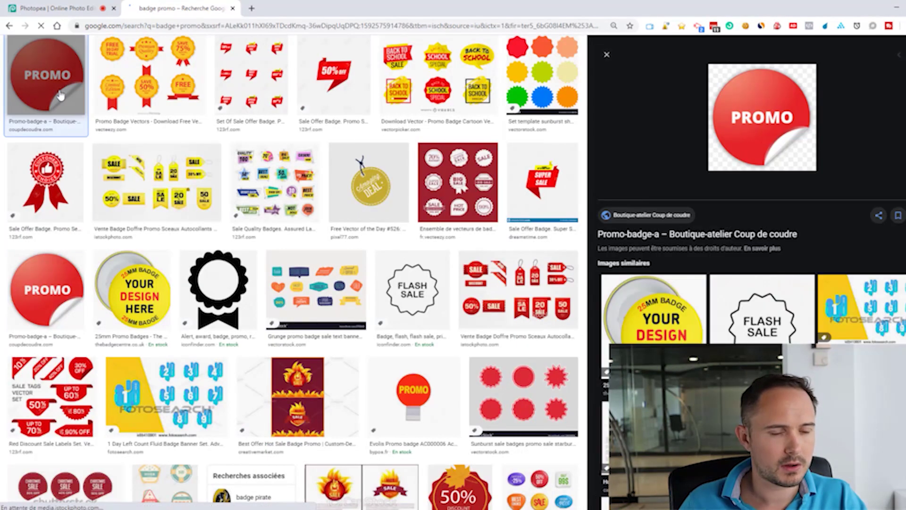
pyautogui.rightClick(766, 114)
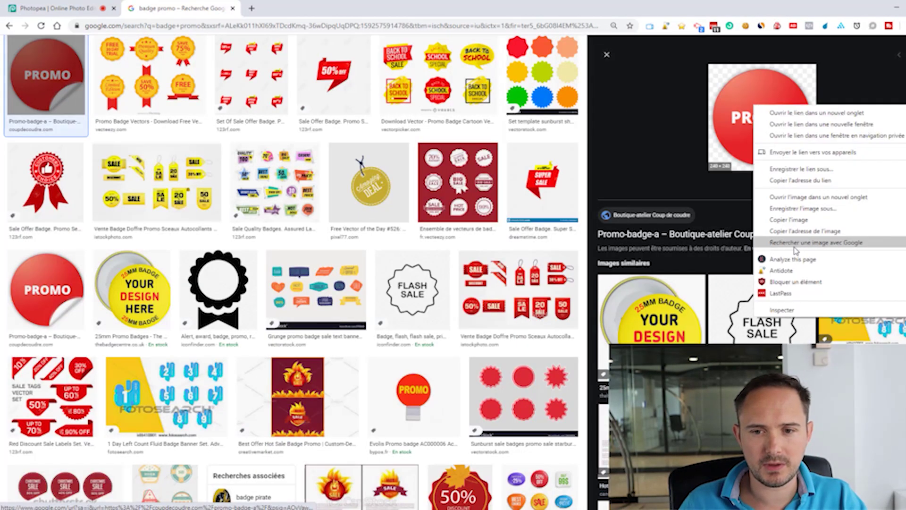
pyautogui.click(836, 231)
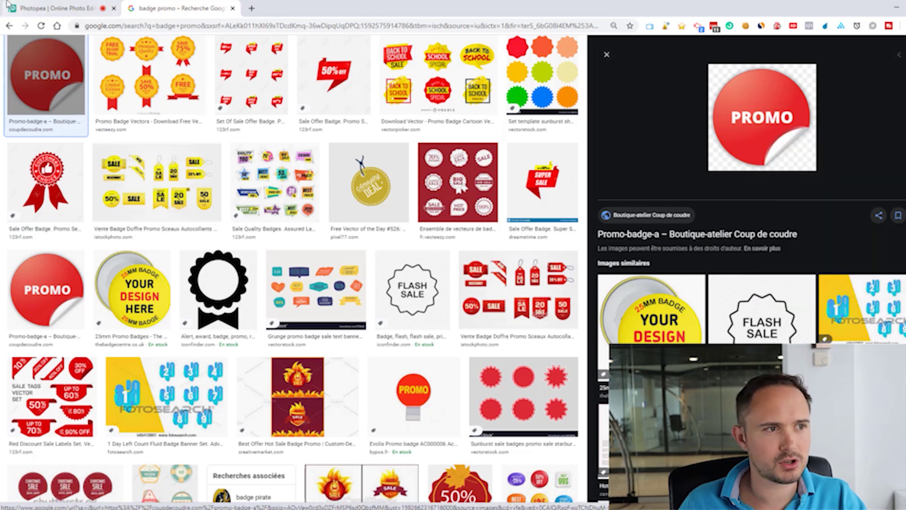
# Switch to Photopea and place the badge from its copied URL into the current project, in the canvas's upper-right corner.
pyautogui.click(47, 8)
pyautogui.click(8, 43)
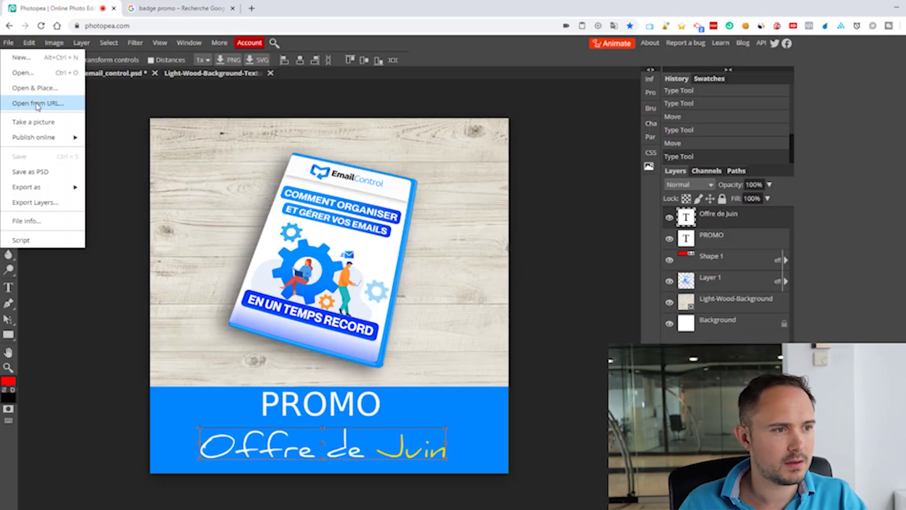
pyautogui.click(36, 103)
pyautogui.click(173, 154)
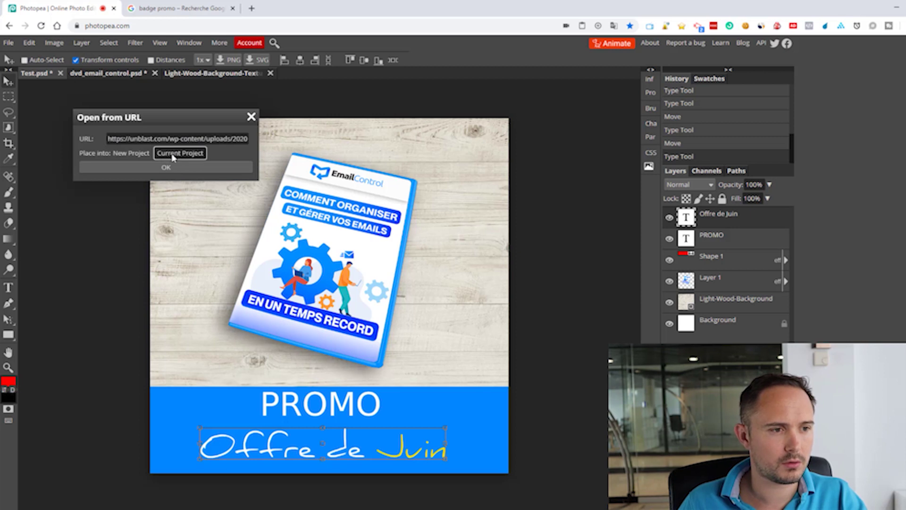
pyautogui.click(178, 140)
pyautogui.hotkey('ctrl', 'a')
pyautogui.hotkey('ctrl', 'v')
pyautogui.click(175, 171)
pyautogui.moveTo(182, 170); pyautogui.dragTo(452, 175)
pyautogui.click(396, 60)
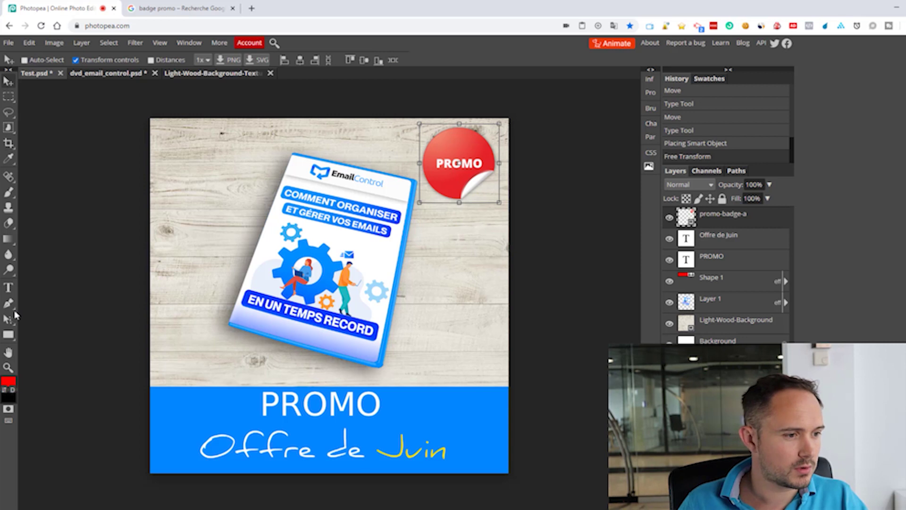
# Activate the Custom Shape tool and choose the long thin right-pointing arrow as its shape.
pyautogui.rightClick(8, 334)
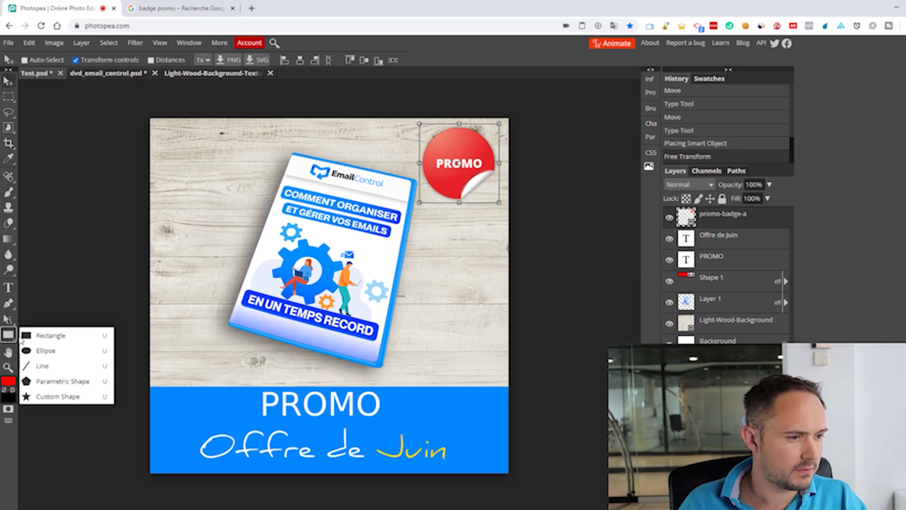
pyautogui.click(58, 396)
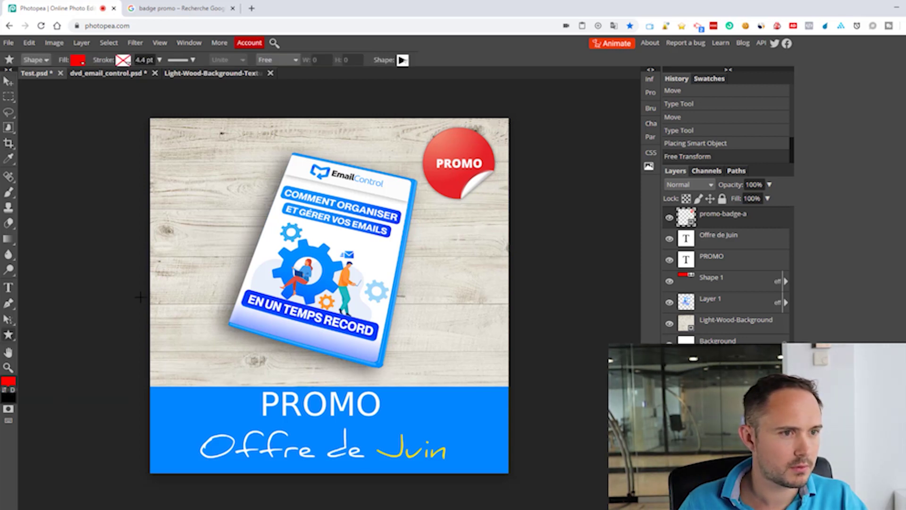
pyautogui.click(404, 62)
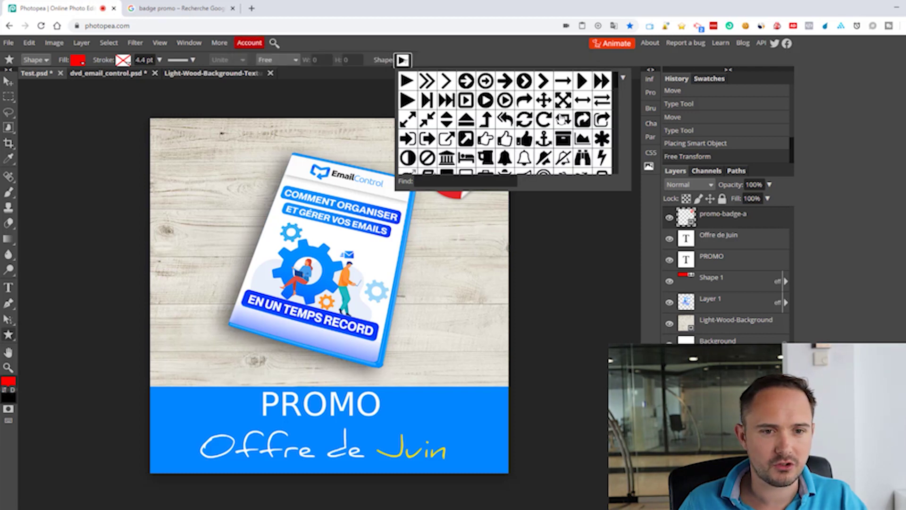
pyautogui.scroll(-5, 562, 121)
pyautogui.scroll(-10, 562, 124)
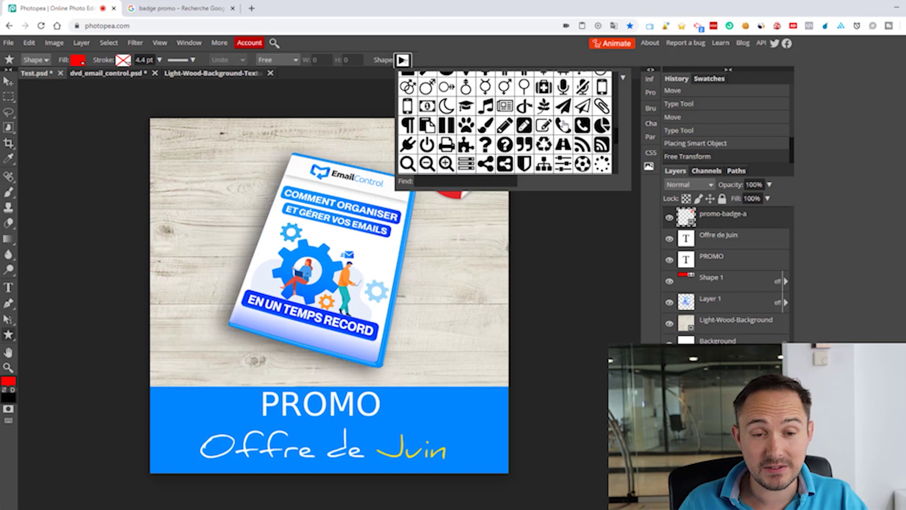
pyautogui.scroll(15, 568, 141)
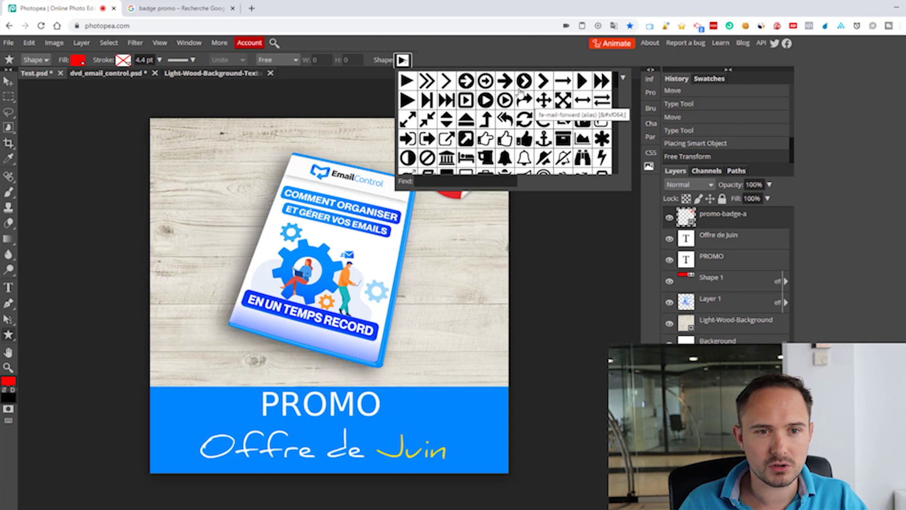
pyautogui.click(564, 81)
pyautogui.click(244, 412)
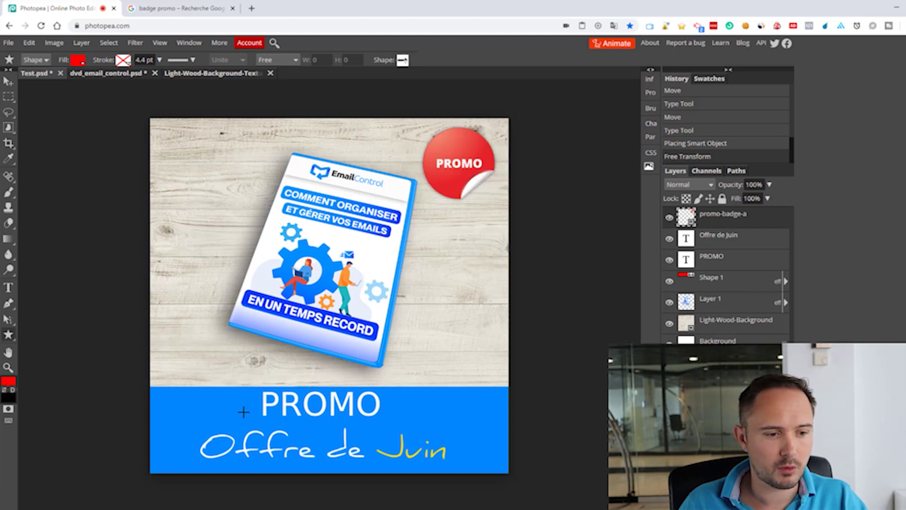
# Add the red arrow at 100 x 100, then scale it to 181% width and 131.51% height beside PROMO, pointing at the word.
pyautogui.click(202, 350)
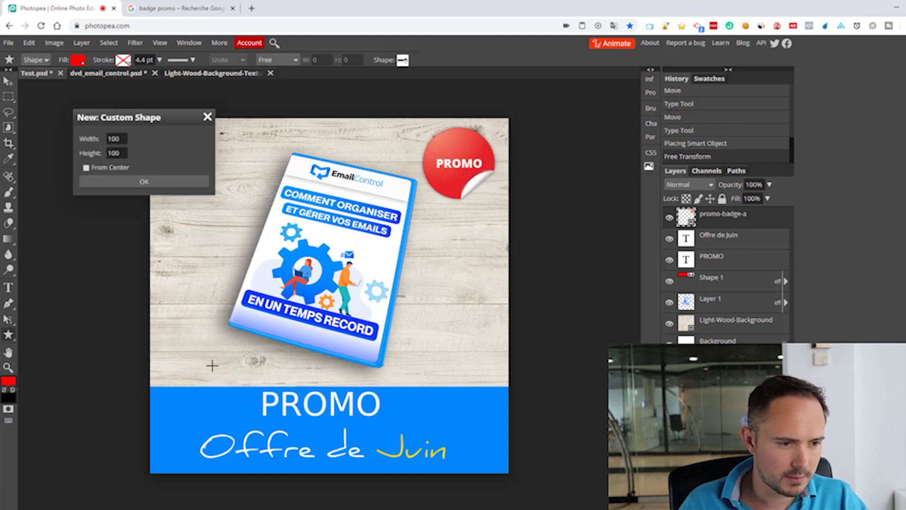
pyautogui.click(143, 181)
pyautogui.press('v')
pyautogui.moveTo(237, 386); pyautogui.dragTo(231, 406)
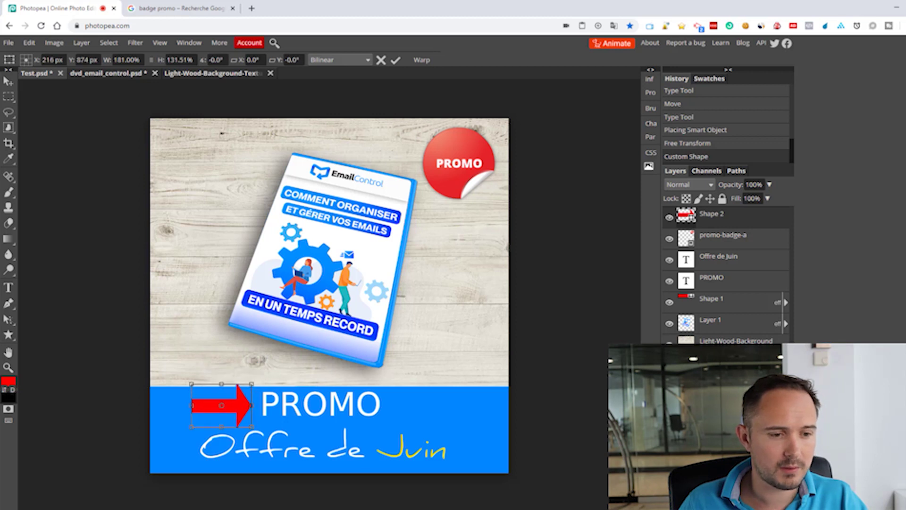
pyautogui.click(396, 60)
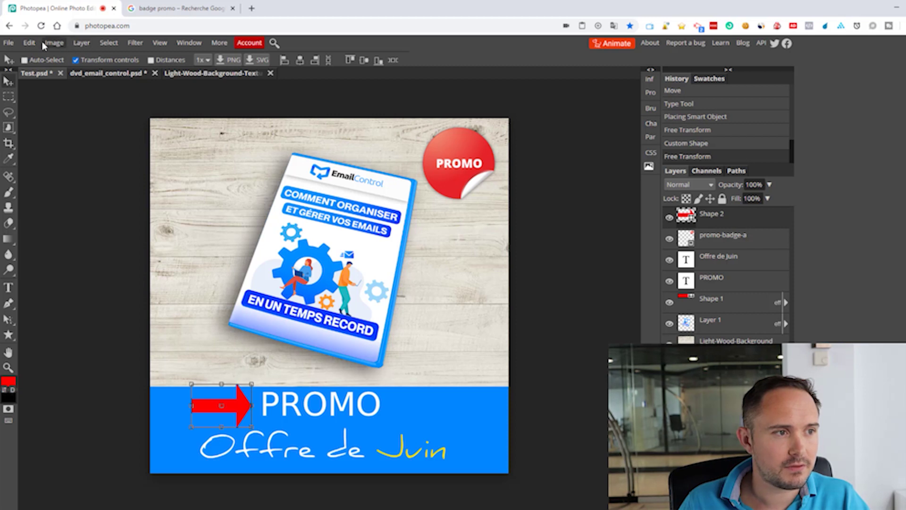
# Switch to the Google browser tab and search for images of "femme".
pyautogui.click(28, 43)
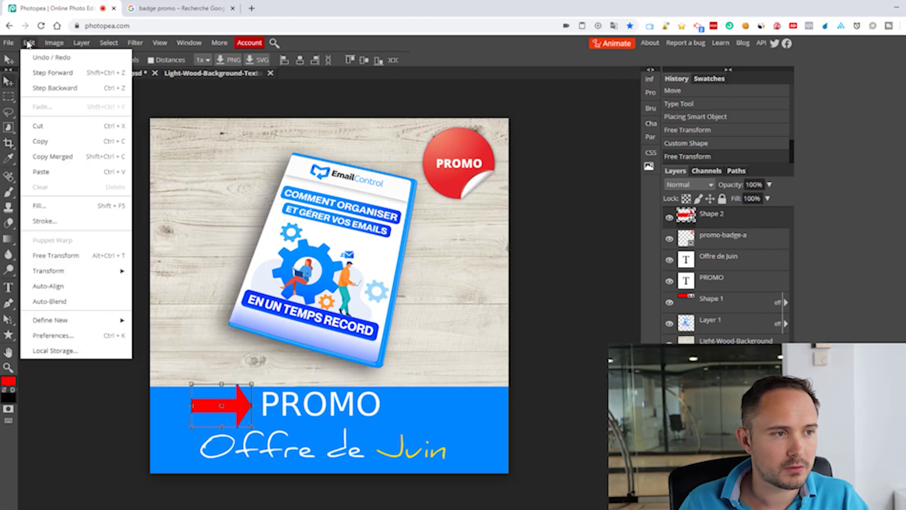
pyautogui.click(141, 11)
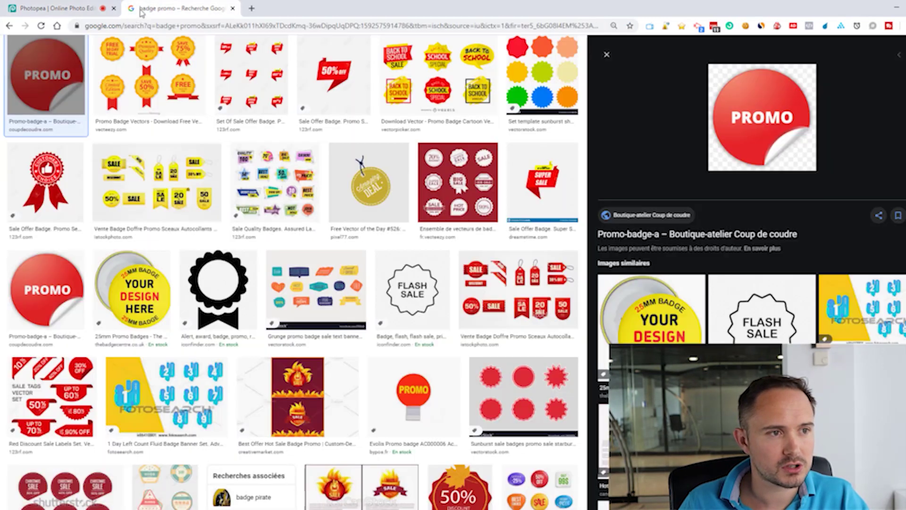
pyautogui.click(150, 26)
pyautogui.write('femme')
pyautogui.press('Delete')
pyautogui.press('Return')
pyautogui.click(125, 91)
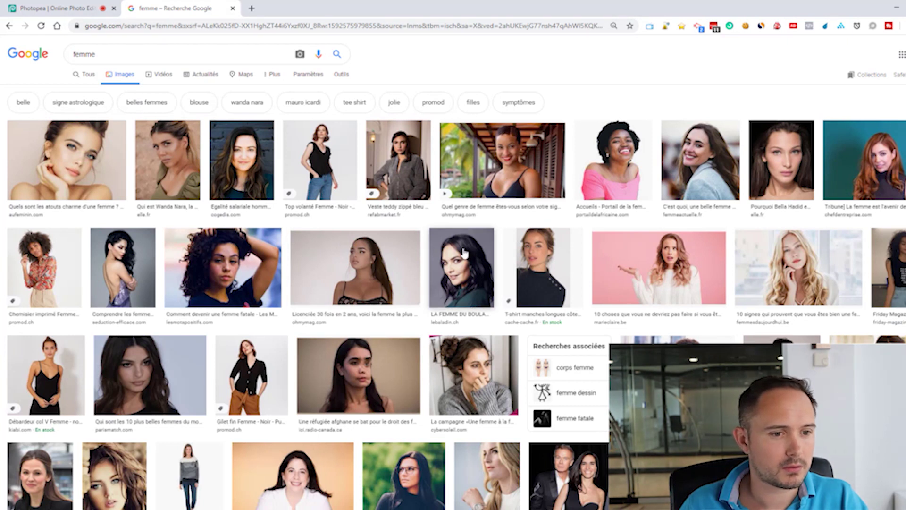
# Preview the red-haired woman on the teal background and copy that picture's image address.
pyautogui.click(863, 161)
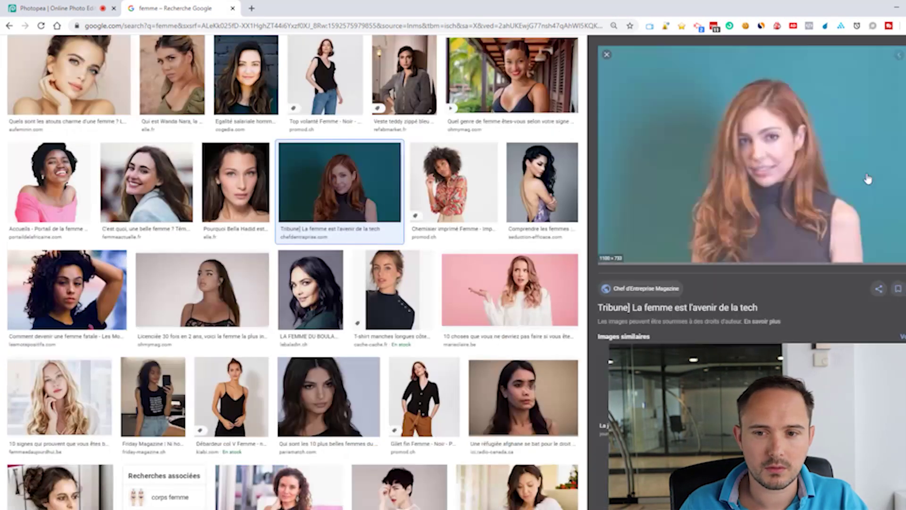
pyautogui.rightClick(737, 174)
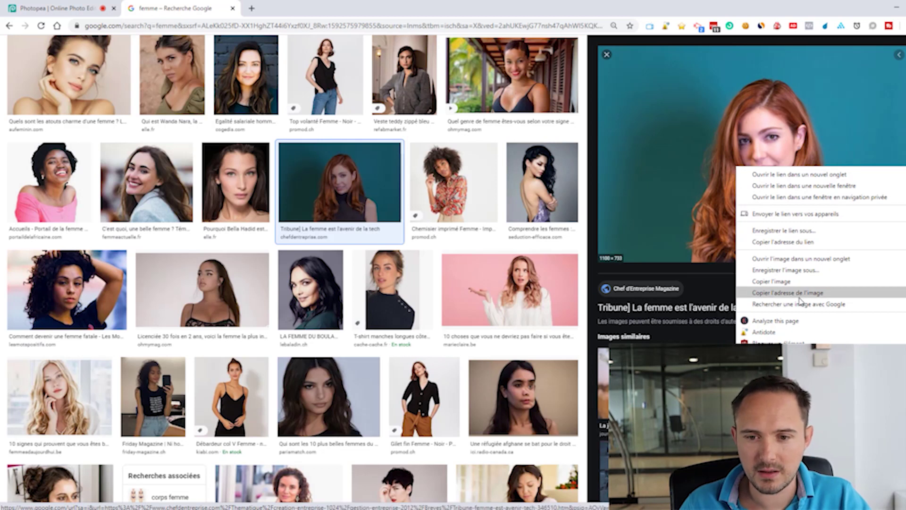
pyautogui.click(781, 293)
# Switch back to Photopea and open the woman's photo from its URL as a new project.
pyautogui.click(48, 8)
pyautogui.click(9, 43)
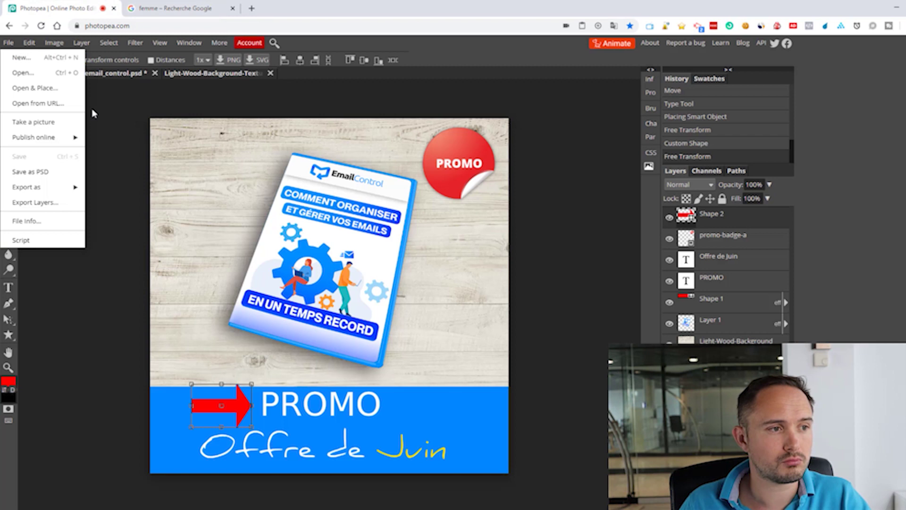
pyautogui.click(48, 104)
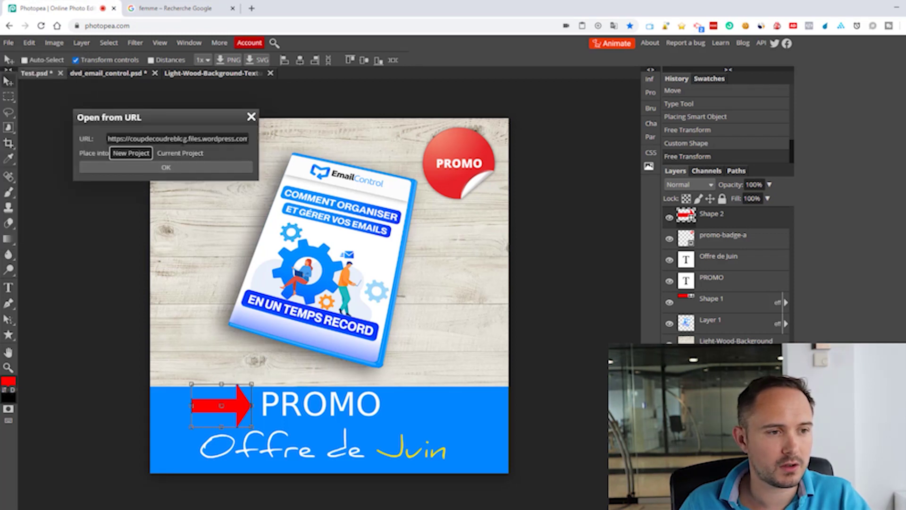
pyautogui.click(168, 167)
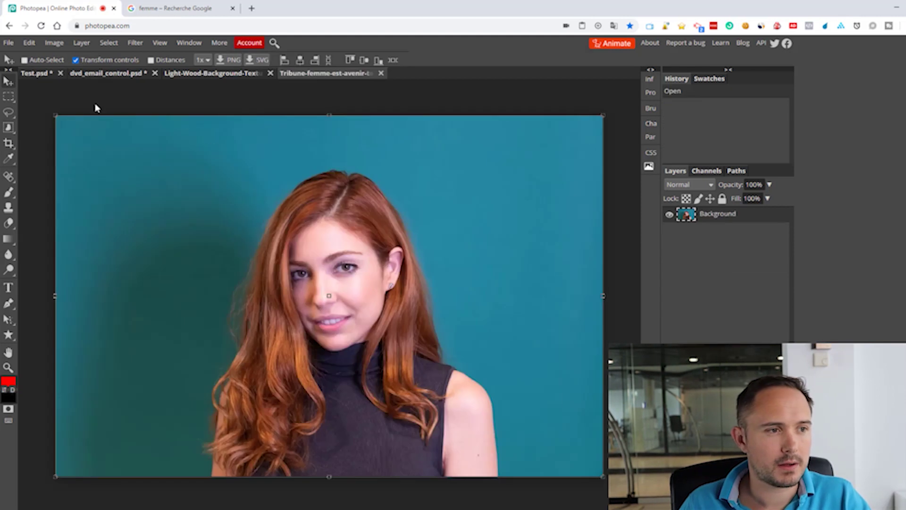
# Return to the Test.psd document and export the promo image as a JPG.
pyautogui.click(35, 74)
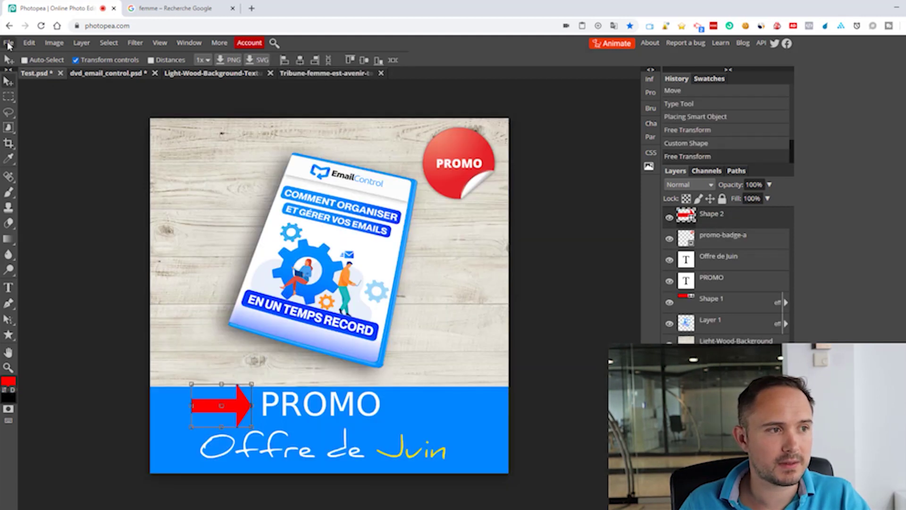
pyautogui.click(8, 43)
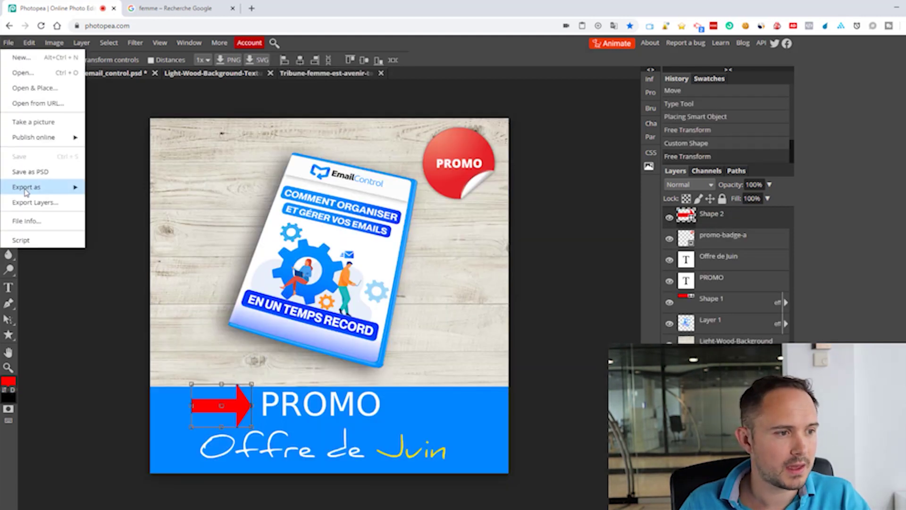
pyautogui.moveTo(36, 191)
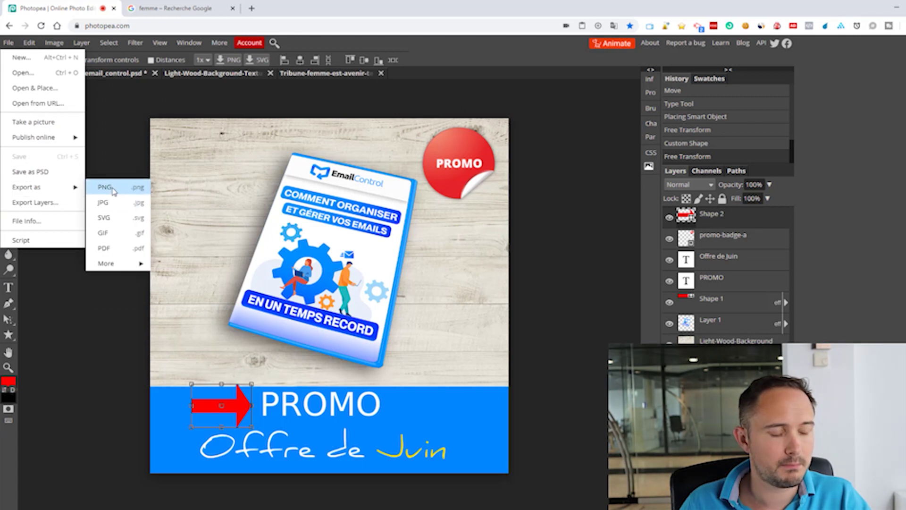
pyautogui.click(103, 203)
pyautogui.moveTo(403, 198); pyautogui.dragTo(418, 198)
pyautogui.click(394, 232)
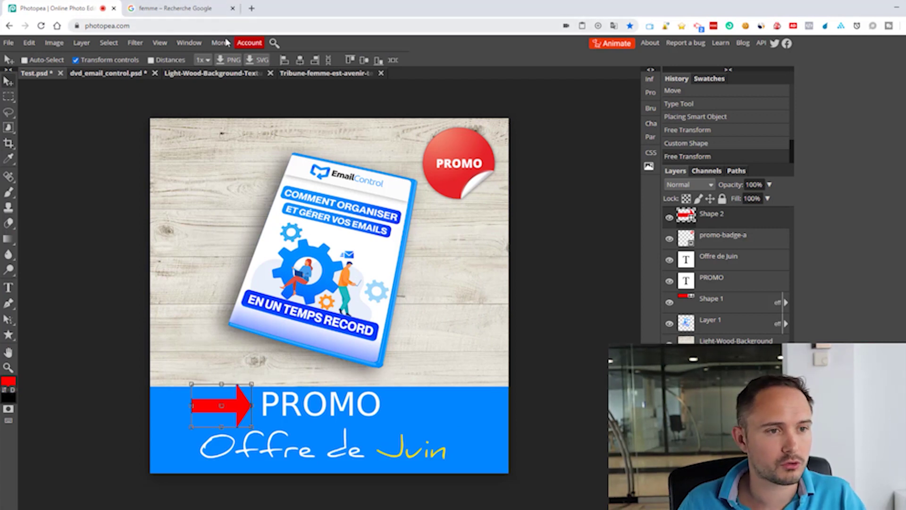
# Crop the woman's photo to a rectangular selection around her head and shoulders.
pyautogui.click(310, 75)
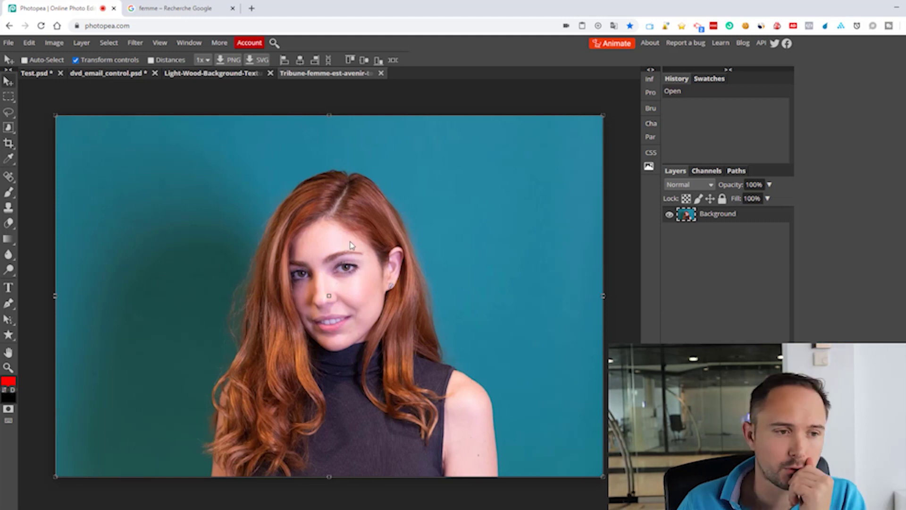
pyautogui.click(8, 97)
pyautogui.moveTo(555, 455); pyautogui.dragTo(126, 139)
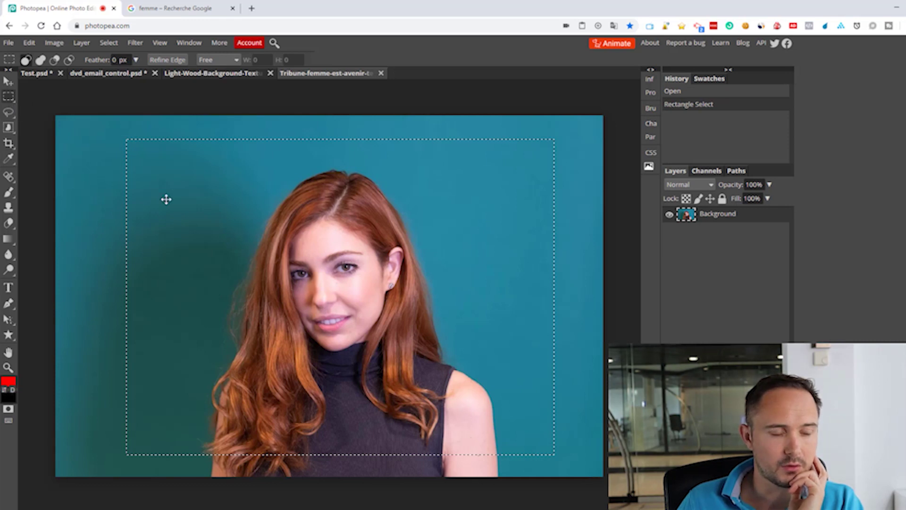
pyautogui.click(176, 168)
pyautogui.moveTo(174, 143); pyautogui.dragTo(515, 413)
pyautogui.click(54, 44)
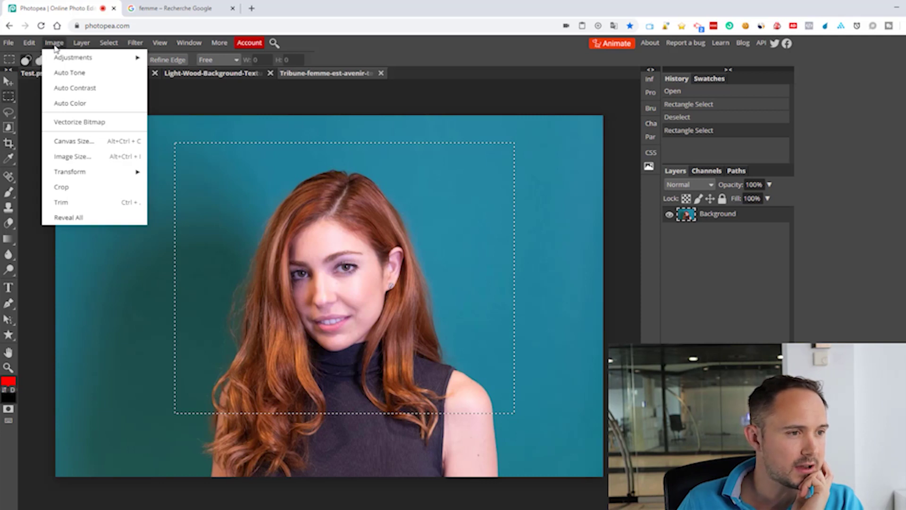
pyautogui.click(75, 190)
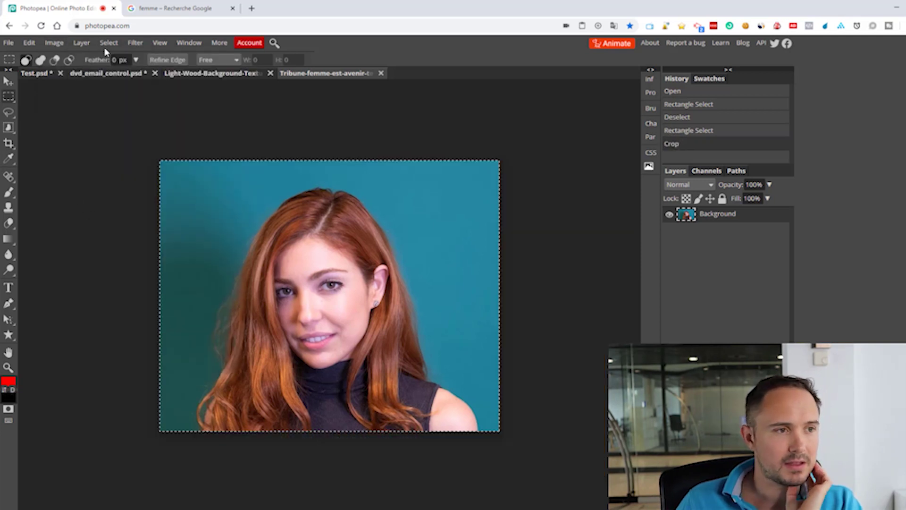
# Preview the Spatter effect from the Filter Gallery on the woman's photo and leave the gallery without applying it.
pyautogui.click(134, 45)
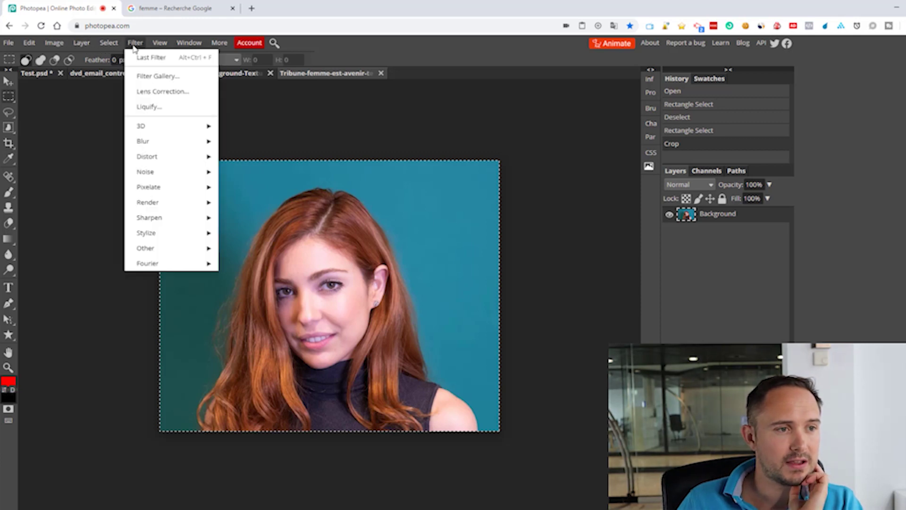
pyautogui.click(161, 77)
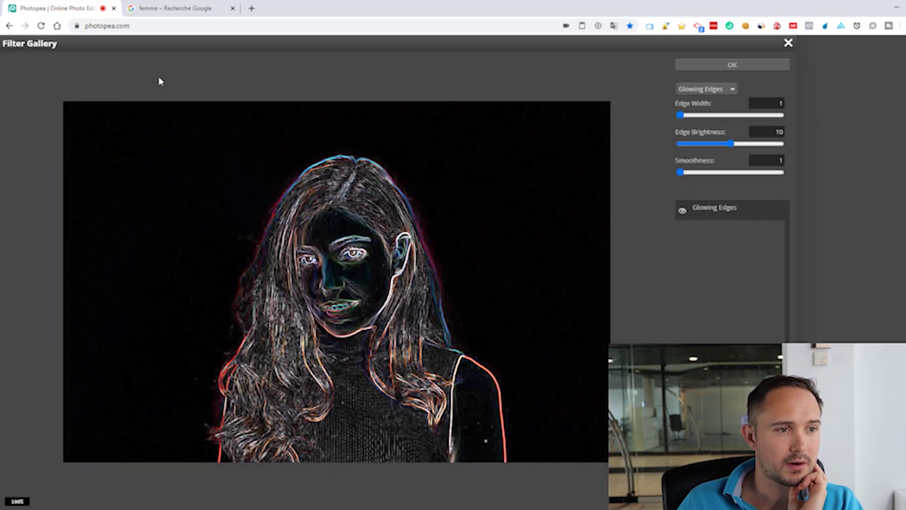
pyautogui.click(727, 88)
pyautogui.click(696, 109)
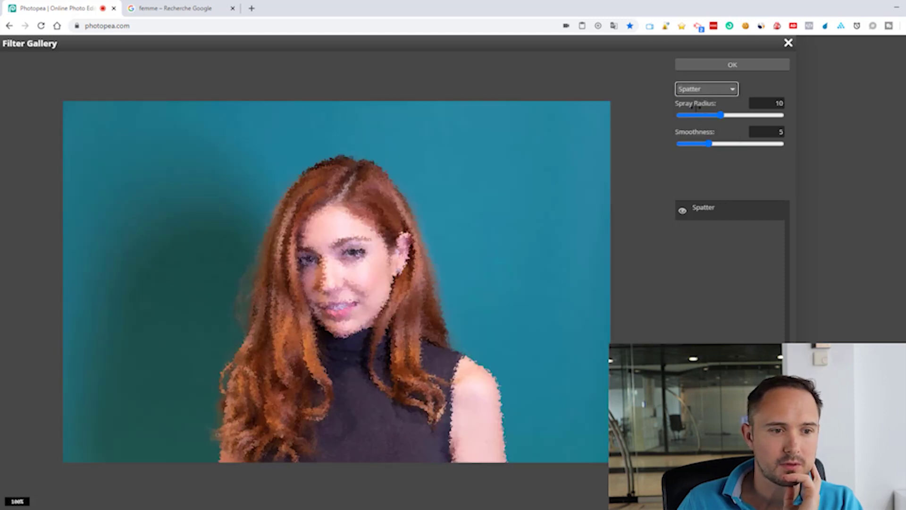
pyautogui.click(788, 43)
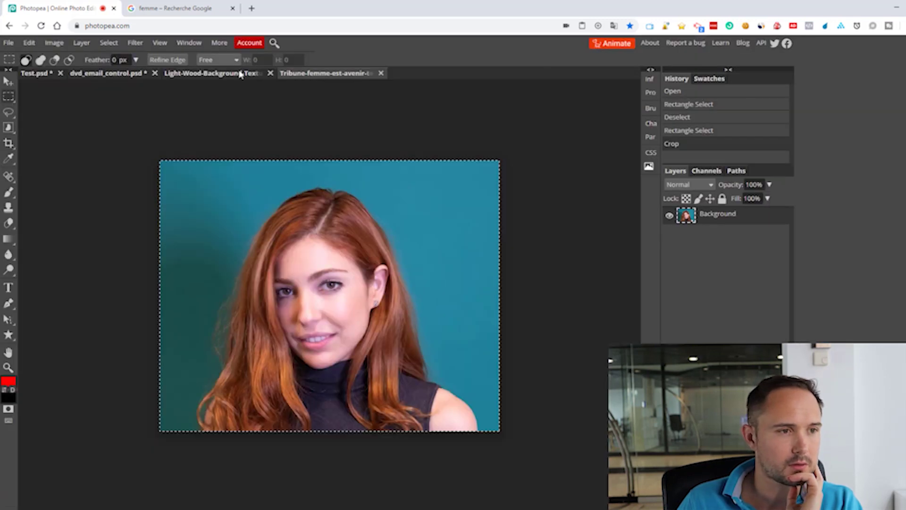
pyautogui.click(54, 42)
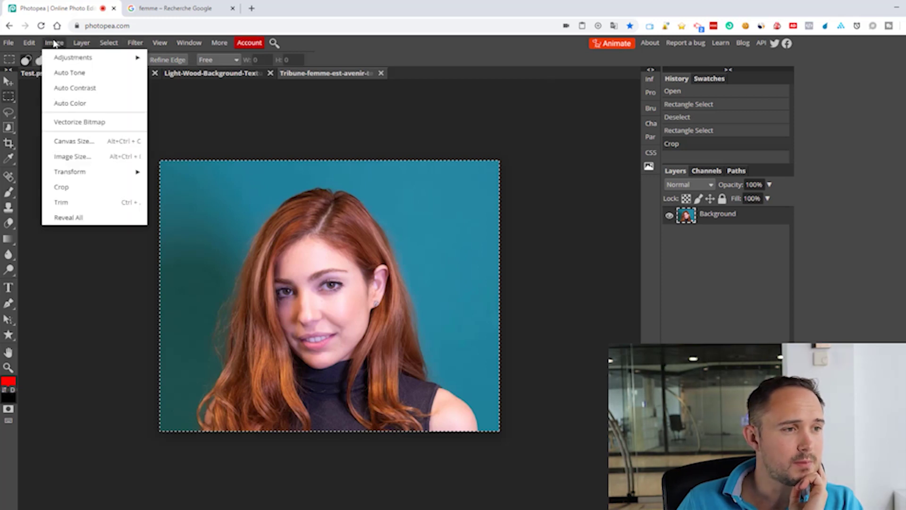
pyautogui.moveTo(68, 58)
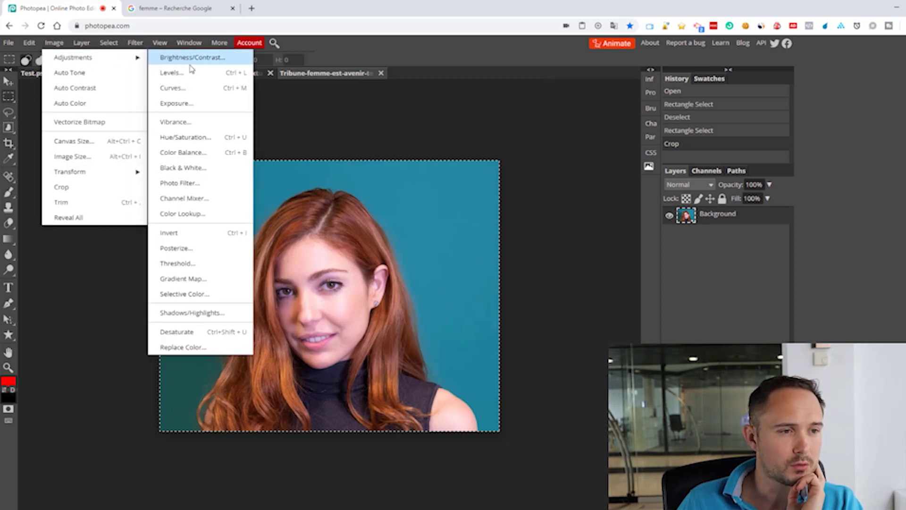
pyautogui.click(187, 123)
pyautogui.moveTo(155, 151)
pyautogui.mouseDown()
pyautogui.moveTo(184, 151)
pyautogui.moveTo(146, 151)
pyautogui.moveTo(159, 151)
pyautogui.mouseUp()
pyautogui.click(292, 117)
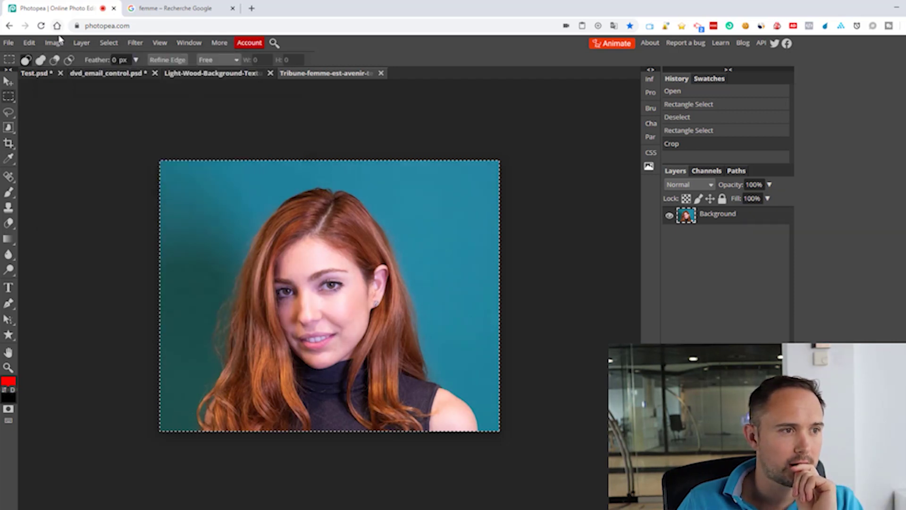
# Apply a Brightness/Contrast adjustment to the woman's photo, raising the contrast strongly and the brightness slightly.
pyautogui.click(54, 42)
pyautogui.moveTo(75, 58)
pyautogui.click(185, 59)
pyautogui.moveTo(155, 180); pyautogui.dragTo(198, 179)
pyautogui.moveTo(155, 151); pyautogui.dragTo(176, 152)
pyautogui.click(265, 140)
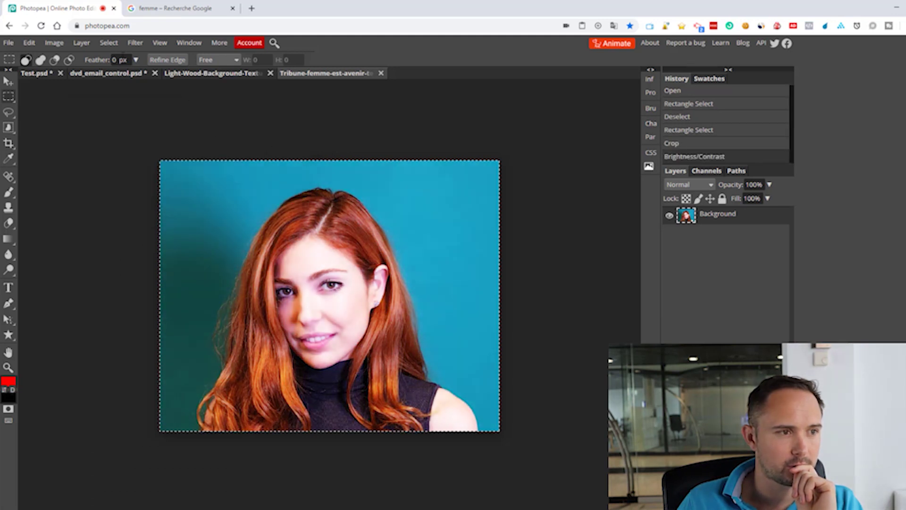
# Try desaturating the woman's photo directly on the Background layer and undo it.
pyautogui.click(54, 43)
pyautogui.moveTo(73, 57)
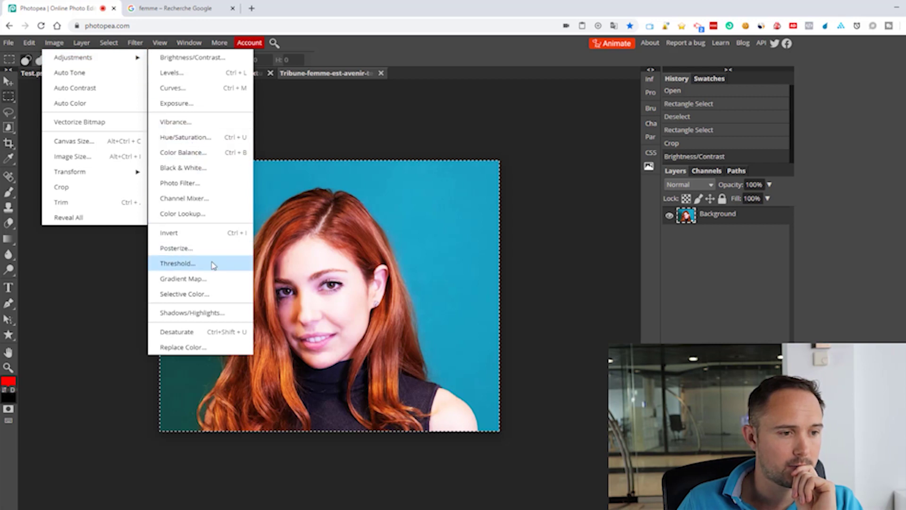
pyautogui.click(183, 332)
pyautogui.click(29, 43)
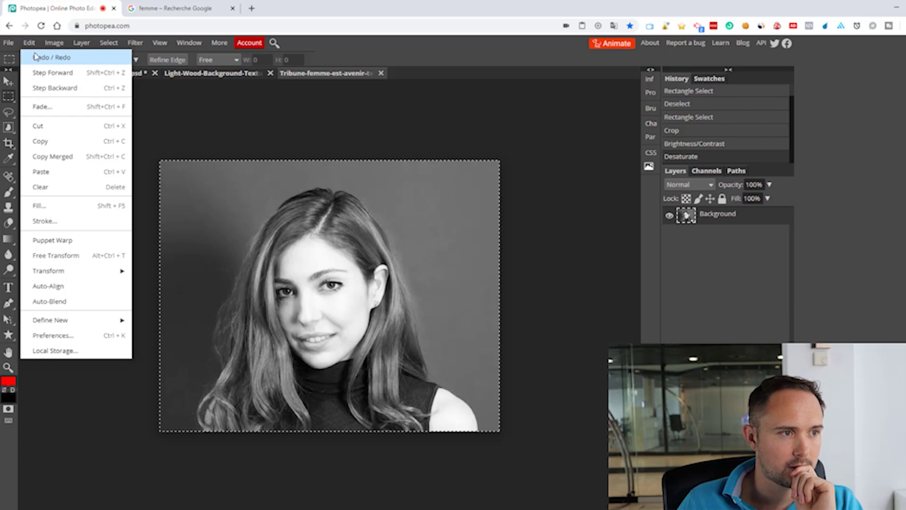
pyautogui.click(37, 56)
# Duplicate the Background layer of the woman's photo and keep the upper copy selected.
pyautogui.rightClick(750, 223)
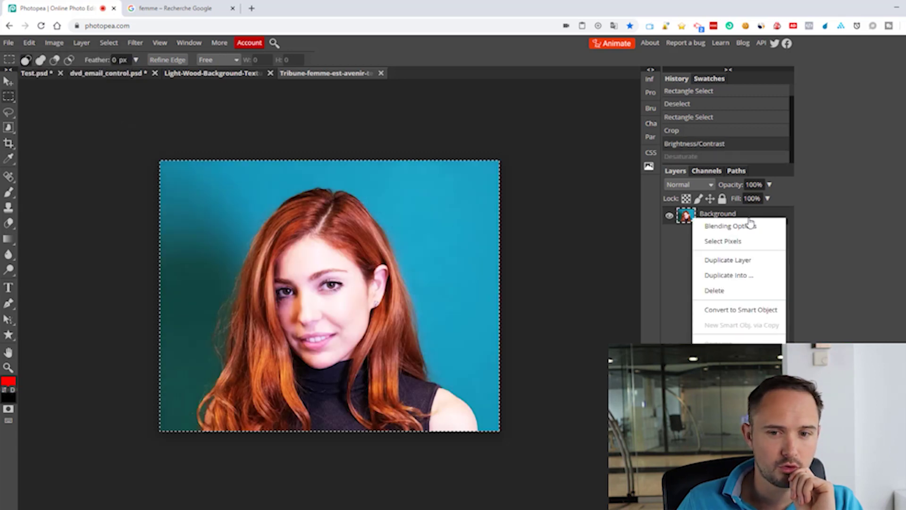
pyautogui.click(742, 260)
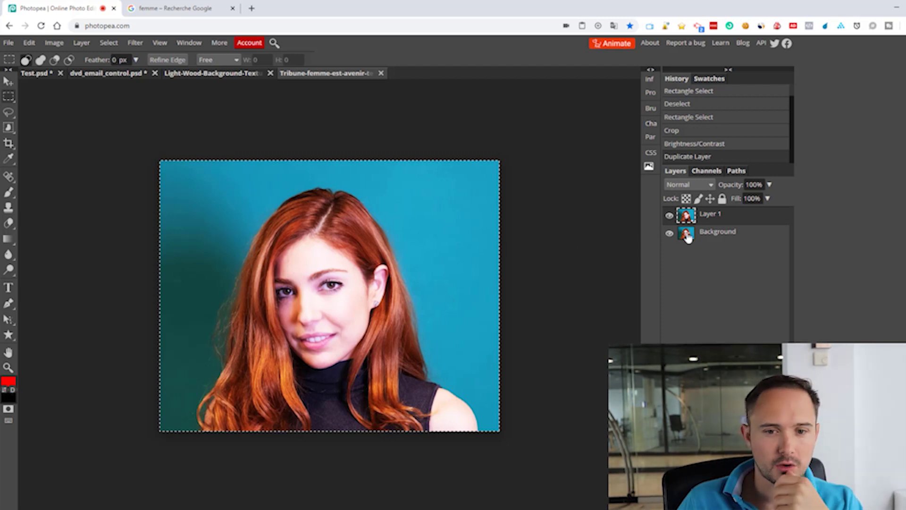
pyautogui.click(687, 237)
pyautogui.click(687, 221)
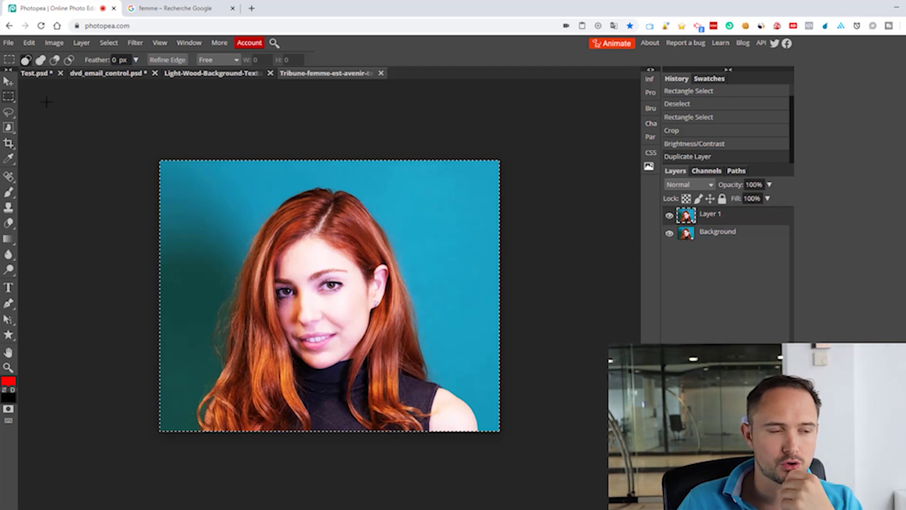
# Desaturate the duplicated layer above the Background to make it black and white.
pyautogui.click(54, 45)
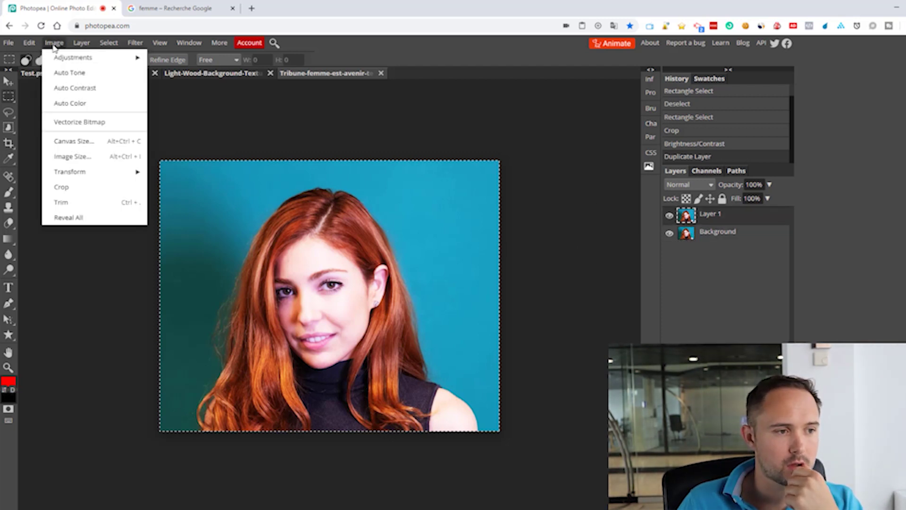
pyautogui.moveTo(134, 44)
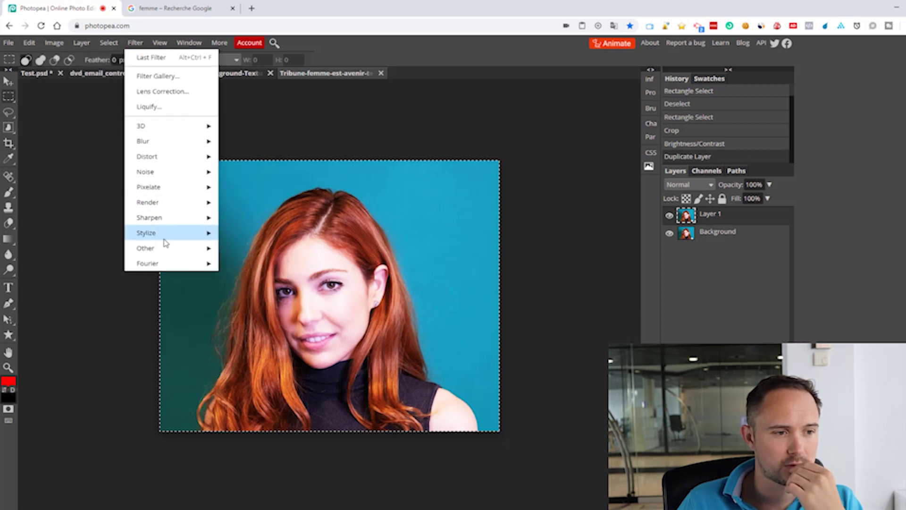
pyautogui.moveTo(54, 43)
pyautogui.moveTo(123, 65)
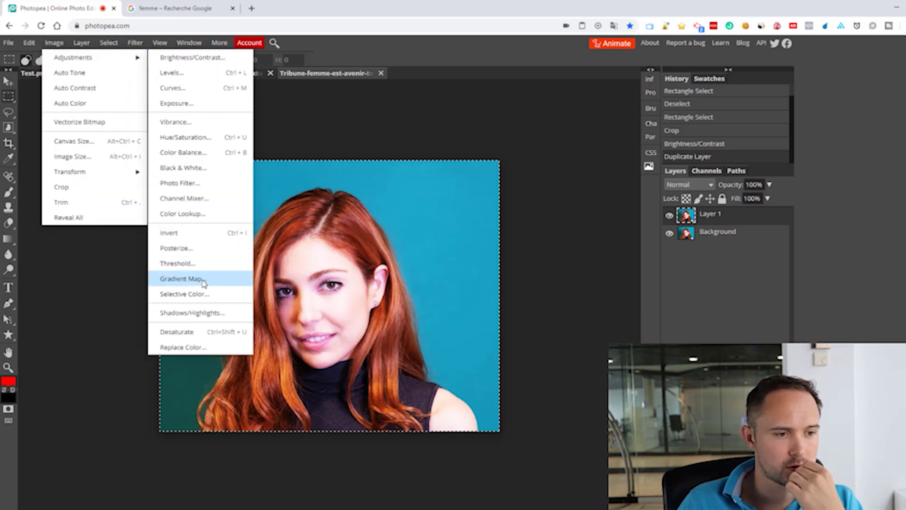
pyautogui.click(182, 332)
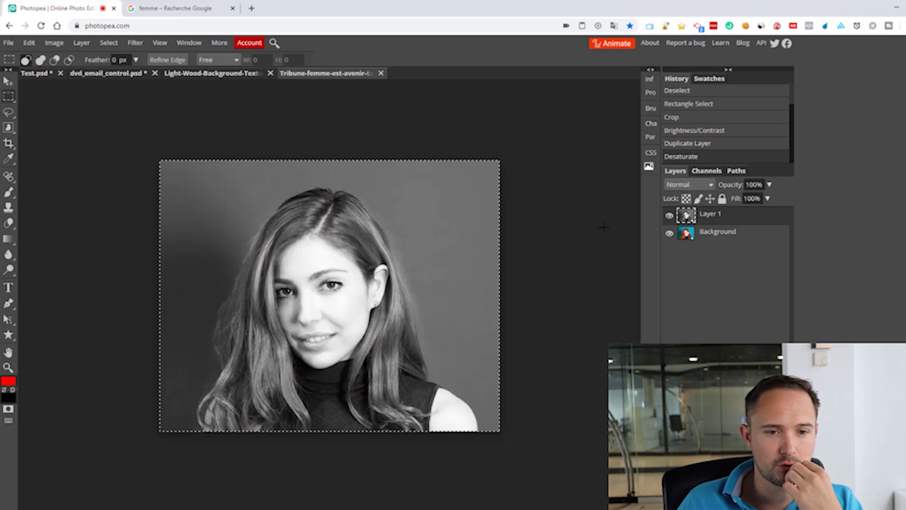
# Erase the face area of the desaturated layer with a larger Eraser brush so the coloured face shows through.
pyautogui.click(9, 223)
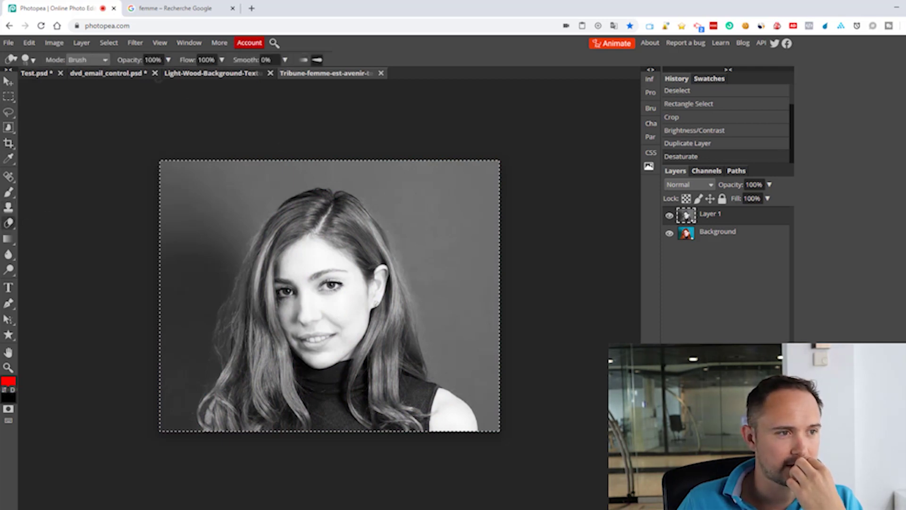
pyautogui.click(33, 60)
pyautogui.moveTo(56, 87)
pyautogui.mouseDown()
pyautogui.moveTo(47, 88)
pyautogui.moveTo(68, 88)
pyautogui.mouseUp()
pyautogui.click(296, 268)
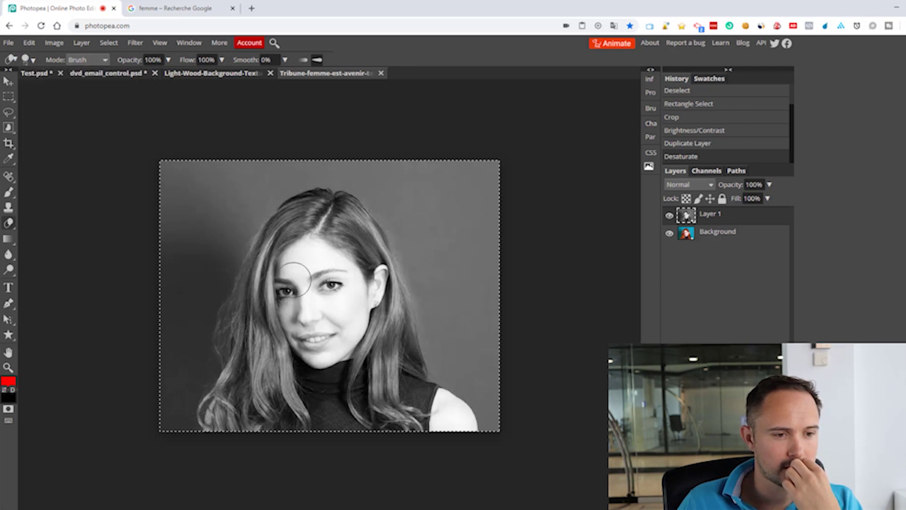
pyautogui.moveTo(314, 334)
pyautogui.mouseDown()
pyautogui.moveTo(331, 330)
pyautogui.moveTo(313, 282)
pyautogui.moveTo(317, 354)
pyautogui.moveTo(288, 288)
pyautogui.moveTo(292, 269)
pyautogui.moveTo(306, 257)
pyautogui.moveTo(344, 290)
pyautogui.moveTo(342, 281)
pyautogui.moveTo(350, 321)
pyautogui.moveTo(333, 345)
pyautogui.moveTo(349, 281)
pyautogui.moveTo(349, 293)
pyautogui.mouseUp()
pyautogui.moveTo(296, 259); pyautogui.dragTo(315, 255)
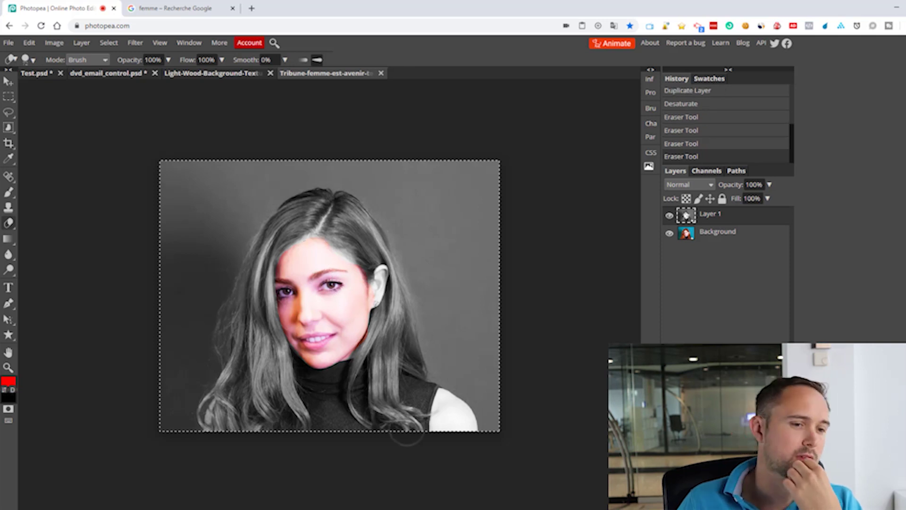
# Add the text "CHANGE !" over the lower part of the woman's photo.
pyautogui.click(8, 287)
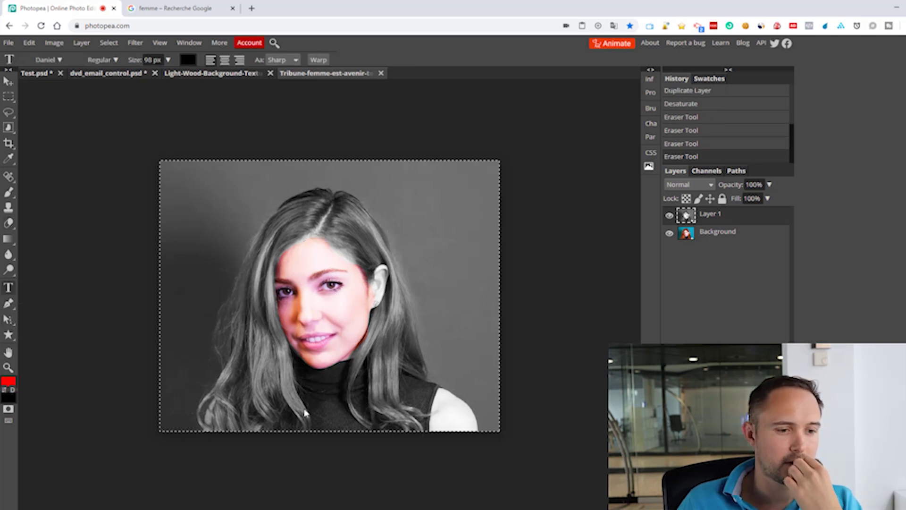
pyautogui.click(263, 391)
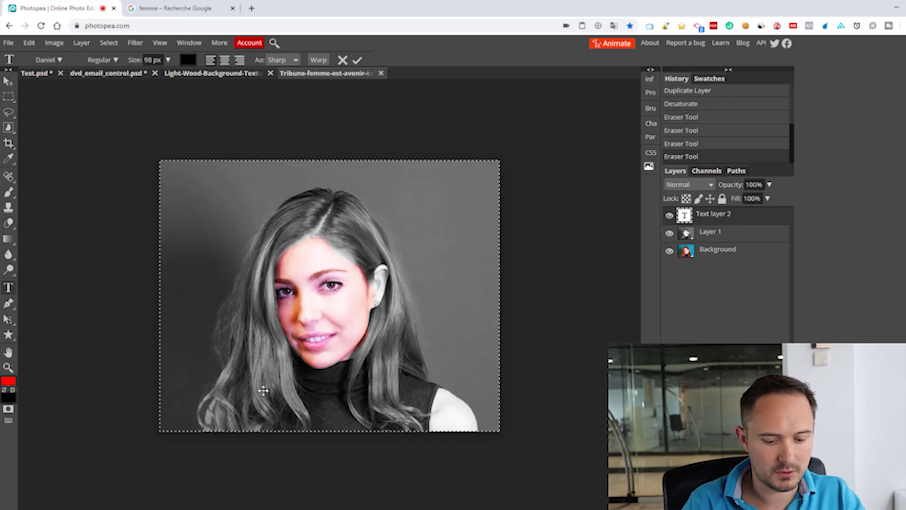
pyautogui.write('CHANGE')
# Set the font of the whole "CHANGE !" text to DayPosterBlack and move the text so it fits inside the photo near its lower edge.
pyautogui.hotkey('ctrl', 'a')
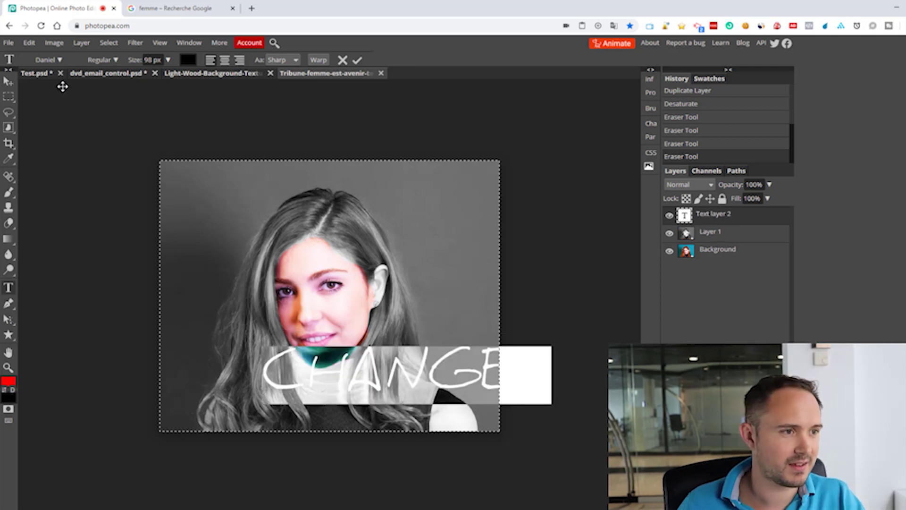
pyautogui.click(51, 60)
pyautogui.scroll(-4, 129, 222)
pyautogui.scroll(3, 132, 222)
pyautogui.click(128, 202)
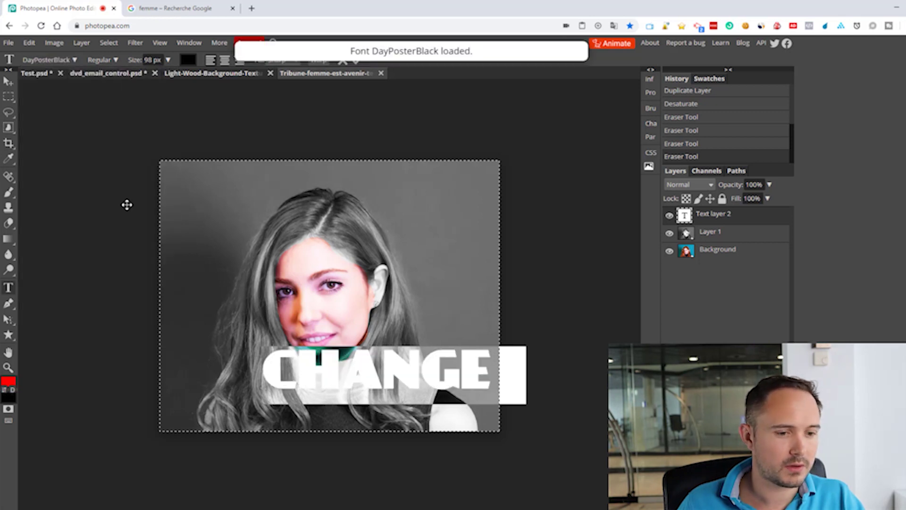
pyautogui.click(7, 83)
pyautogui.moveTo(334, 370); pyautogui.dragTo(288, 392)
# Change the colour of the whole "CHANGE !" text to bright red.
pyautogui.click(8, 287)
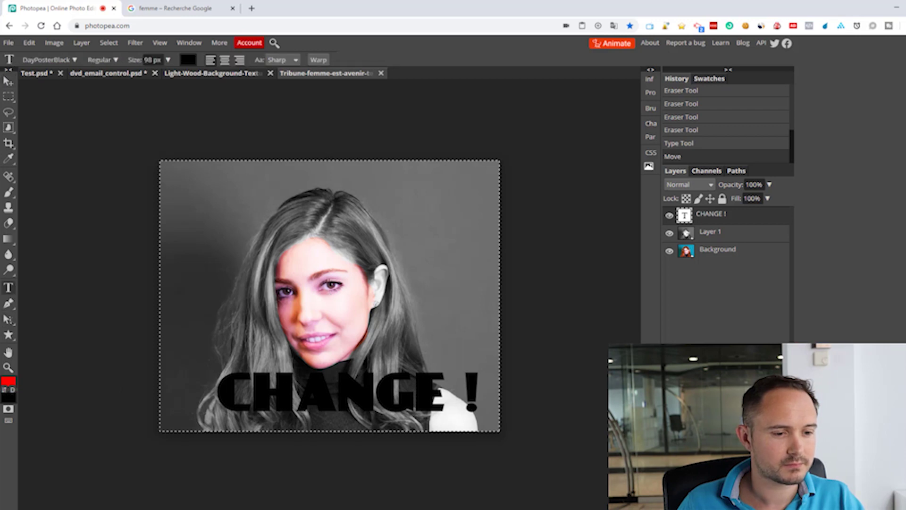
pyautogui.click(330, 391)
pyautogui.hotkey('ctrl', 'a')
pyautogui.click(188, 60)
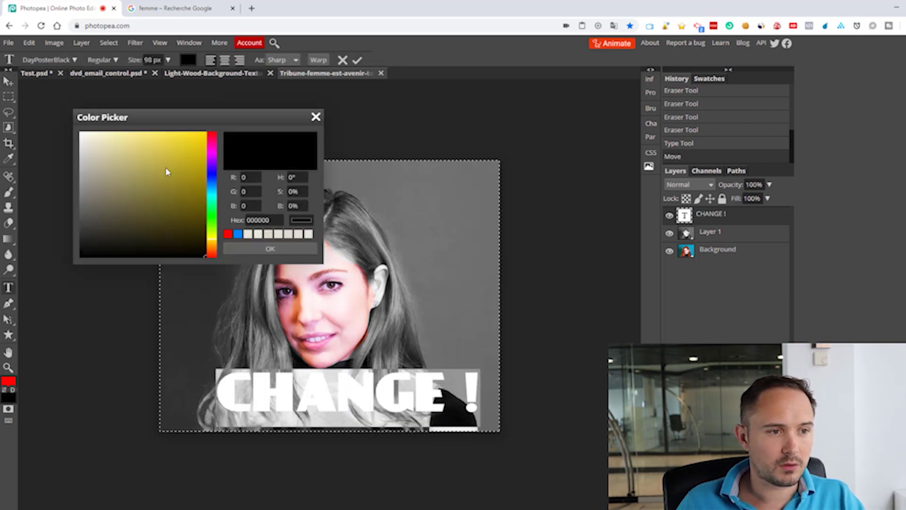
pyautogui.click(212, 140)
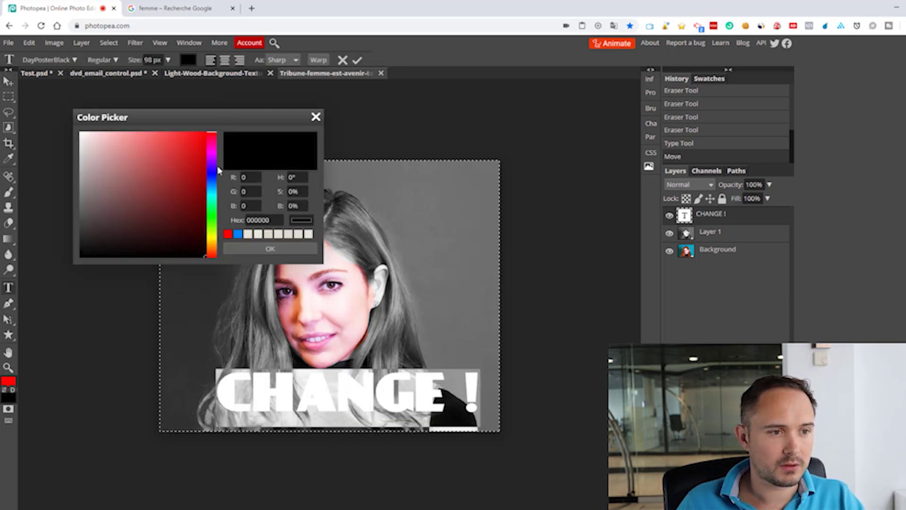
pyautogui.click(266, 247)
pyautogui.click(8, 82)
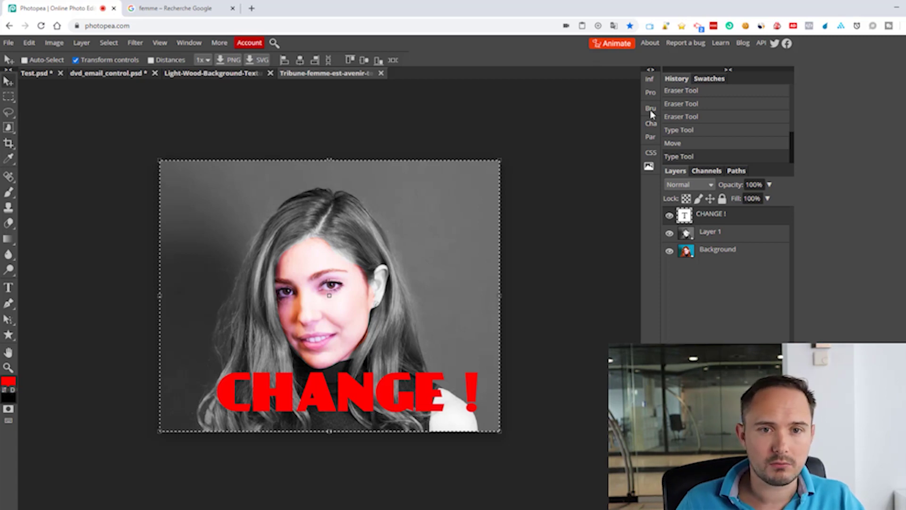
# View the Cartoon Animator page linked from Animate, close it and return to the photo.
pyautogui.click(613, 44)
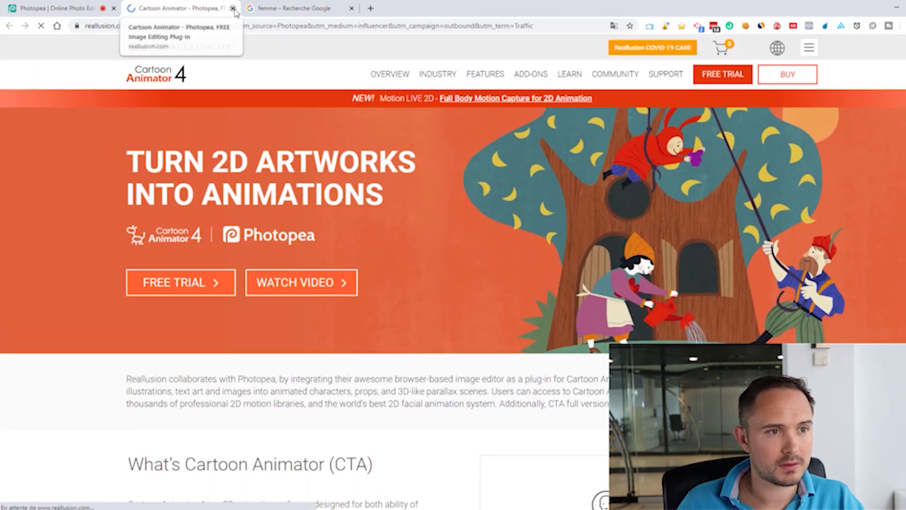
pyautogui.click(232, 9)
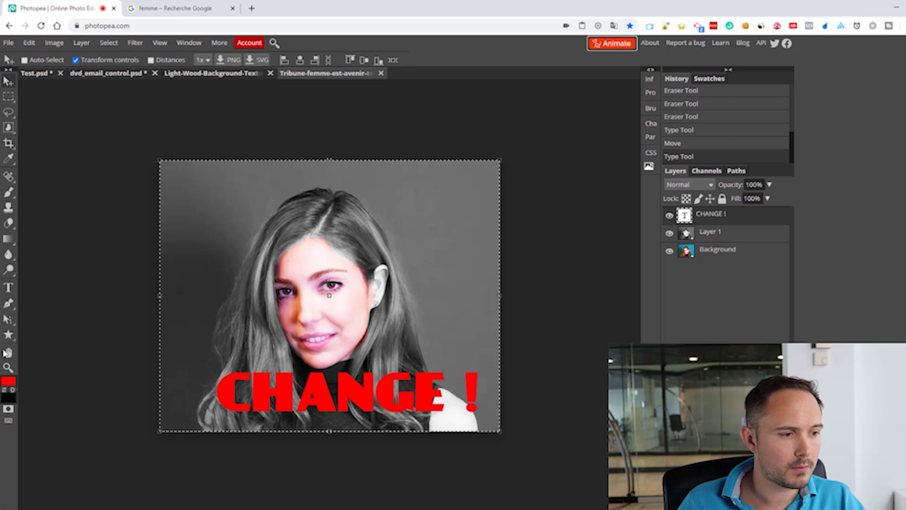
# Heal the small spot on the woman's cheek near her ear, working on the Background layer with the Spot Healing Brush.
pyautogui.click(8, 368)
pyautogui.click(368, 325)
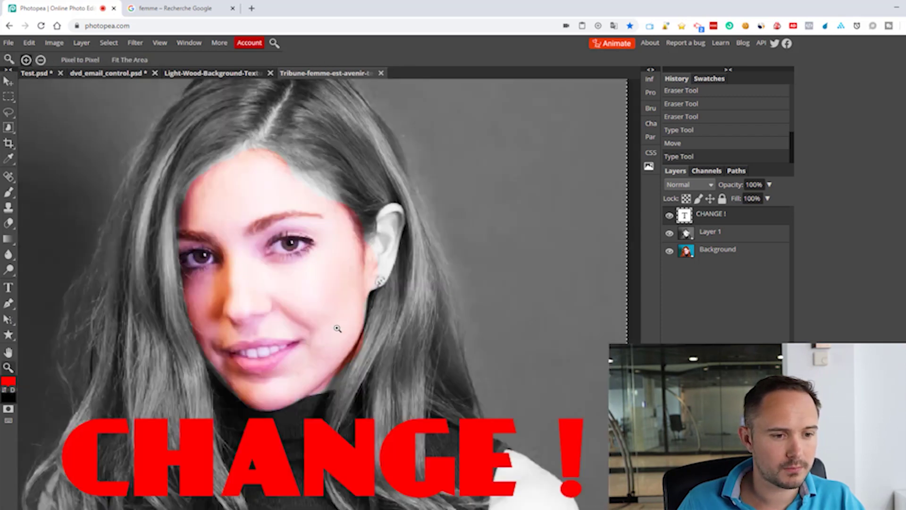
pyautogui.click(338, 328)
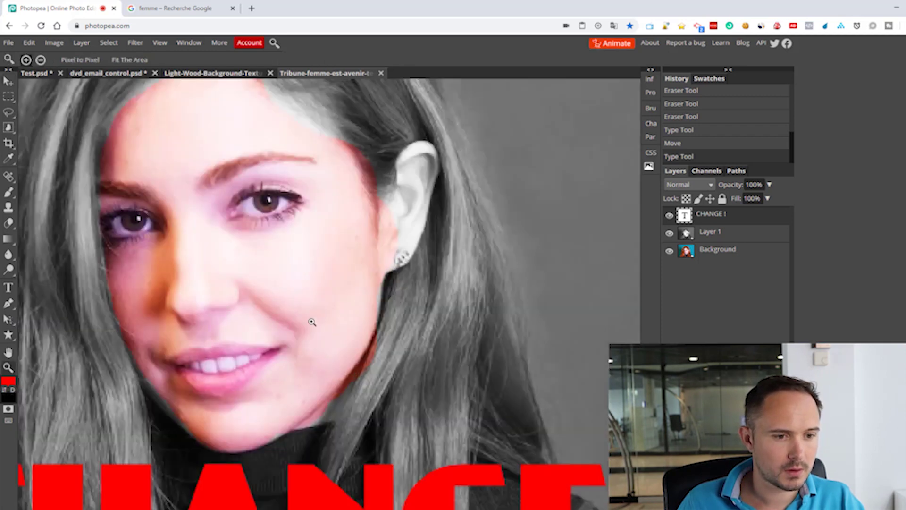
pyautogui.click(9, 177)
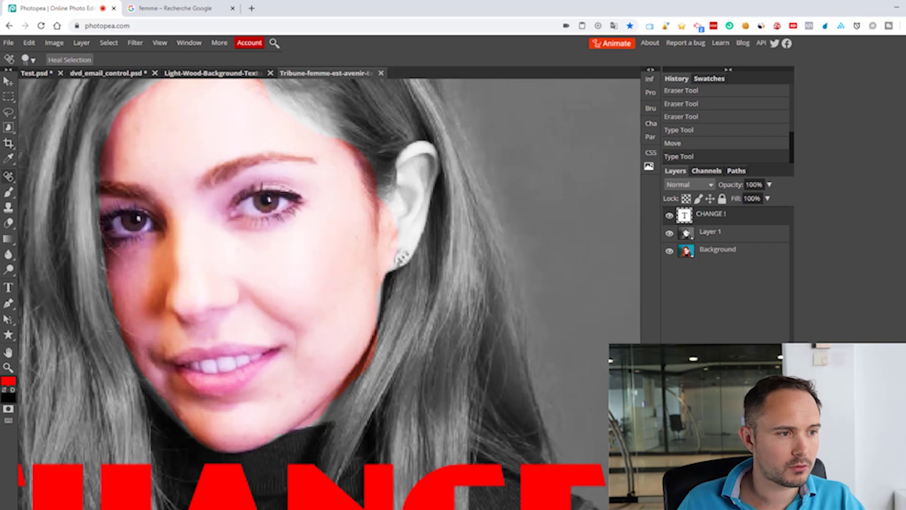
pyautogui.click(356, 237)
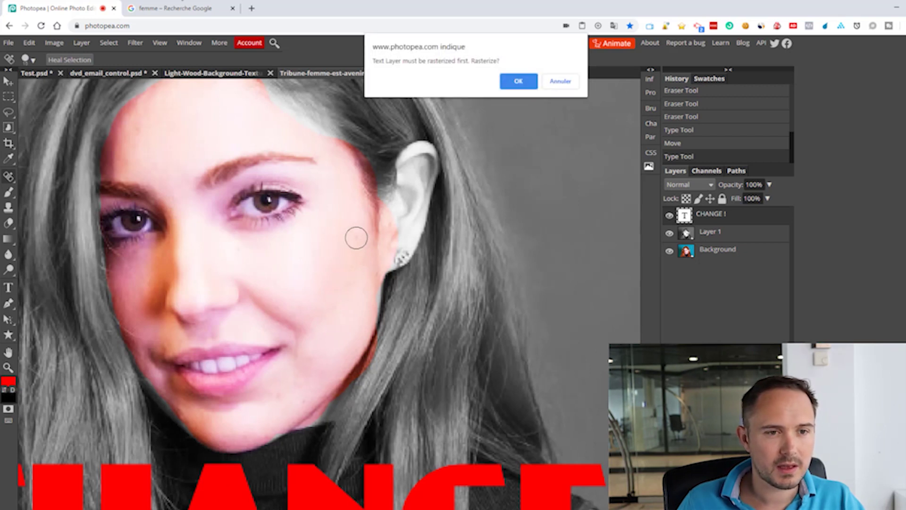
pyautogui.click(566, 87)
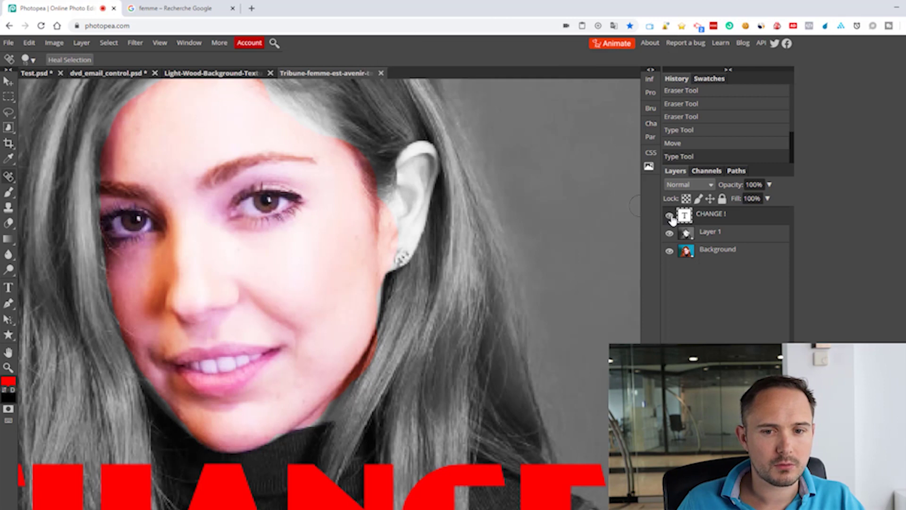
pyautogui.click(688, 253)
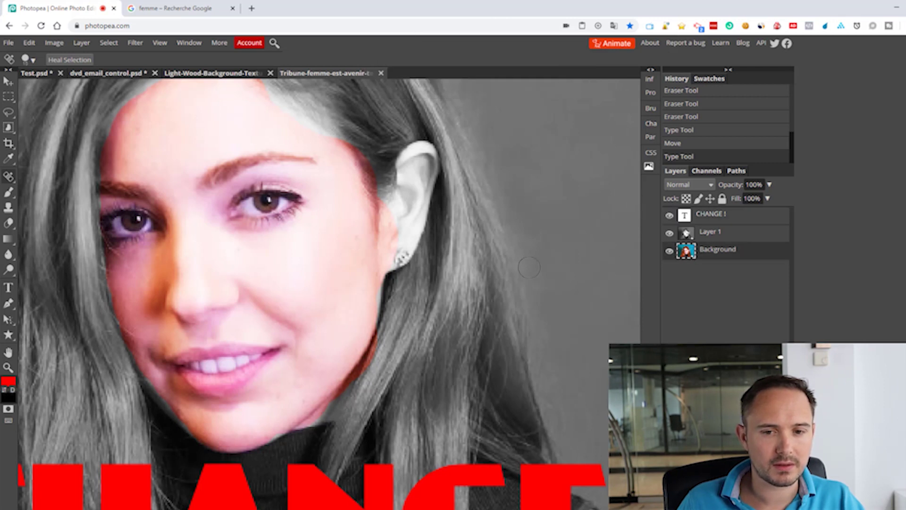
pyautogui.click(356, 238)
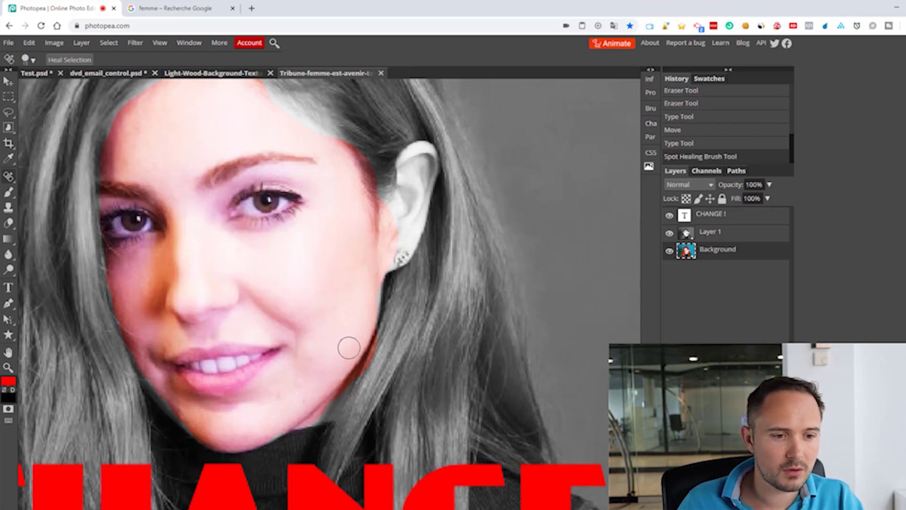
# Heal the skin beside the woman's nose and across the cheek above the corner of her mouth.
pyautogui.scroll(-2, 348, 326)
pyautogui.scroll(1, 324, 239)
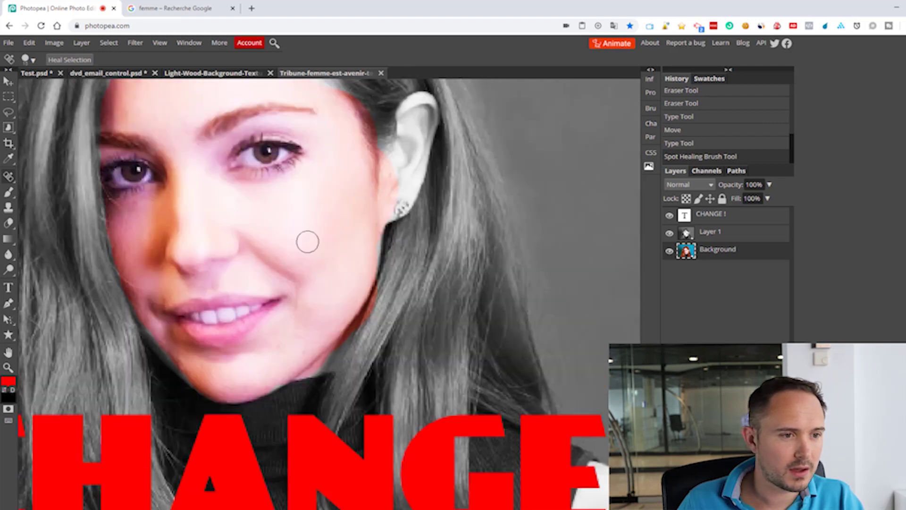
pyautogui.click(238, 201)
pyautogui.scroll(2, 316, 263)
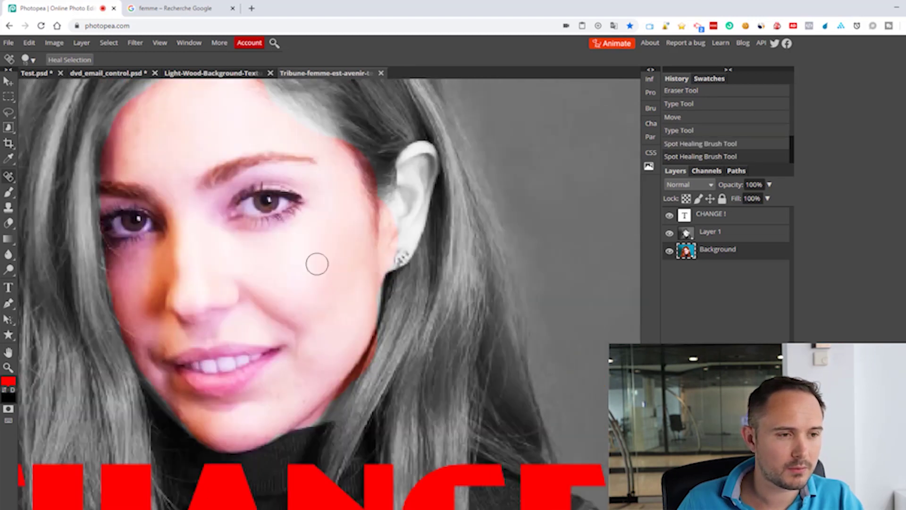
pyautogui.scroll(-2, 316, 265)
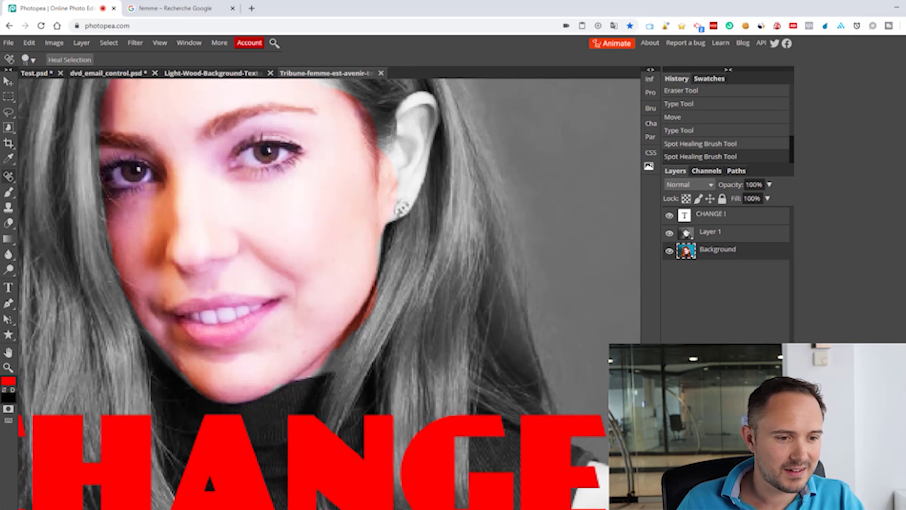
pyautogui.moveTo(297, 318)
pyautogui.mouseDown()
pyautogui.moveTo(300, 284)
pyautogui.moveTo(251, 245)
pyautogui.mouseUp()
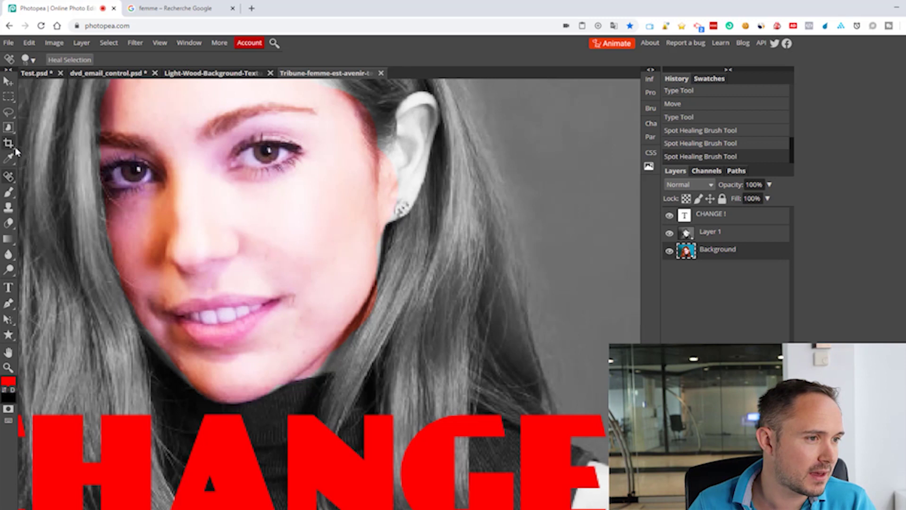
# Lasso the woman's eye nearest the visible ear and place a copy of it on a new layer over her forehead.
pyautogui.click(8, 112)
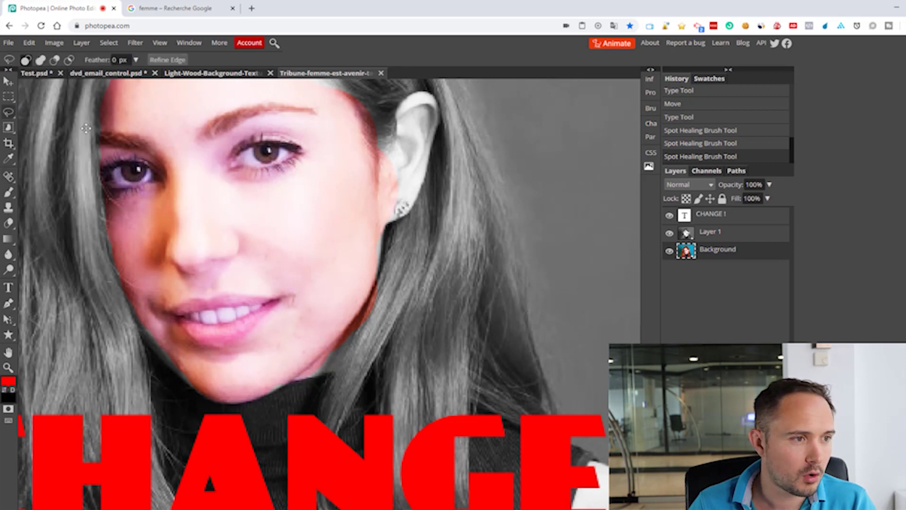
pyautogui.click(236, 172)
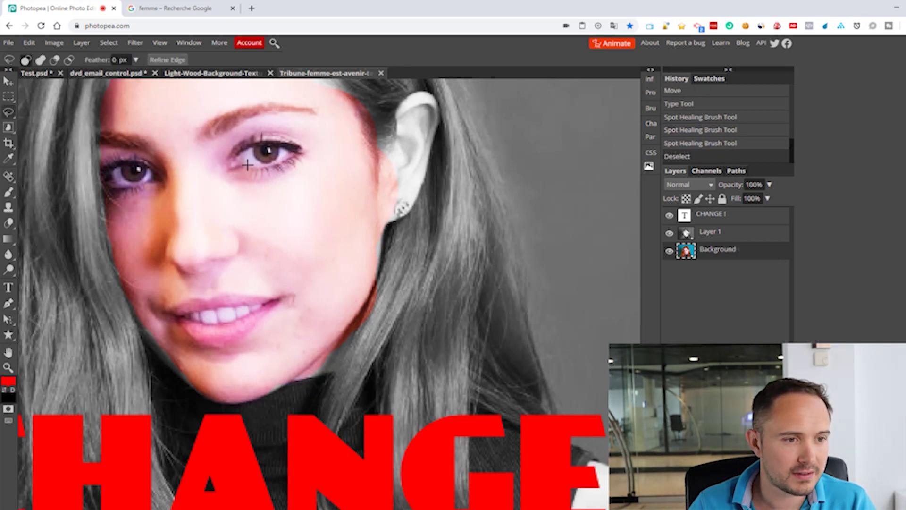
pyautogui.moveTo(287, 143)
pyautogui.mouseDown()
pyautogui.moveTo(262, 141)
pyautogui.moveTo(241, 144)
pyautogui.moveTo(236, 169)
pyautogui.mouseUp()
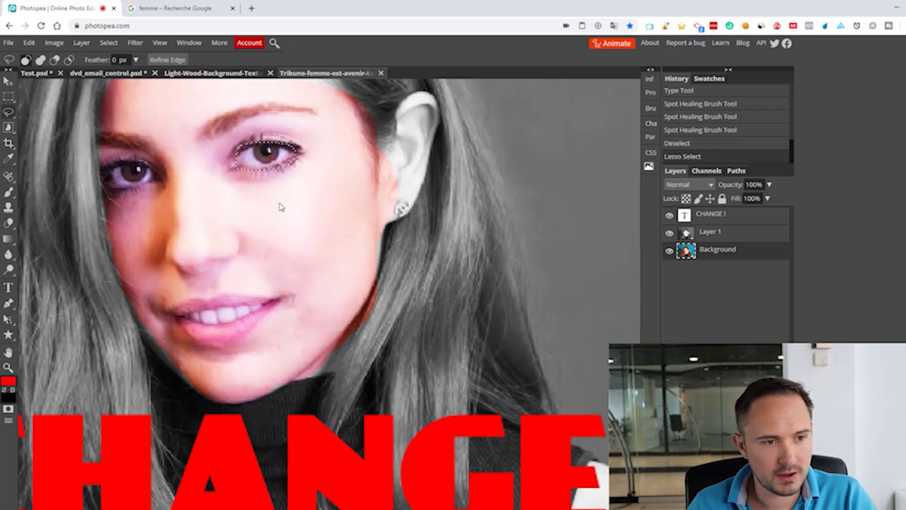
pyautogui.hotkey('ctrl', 'c')
pyautogui.hotkey('ctrl', 'v')
pyautogui.press('v')
pyautogui.moveTo(261, 162); pyautogui.dragTo(170, 107)
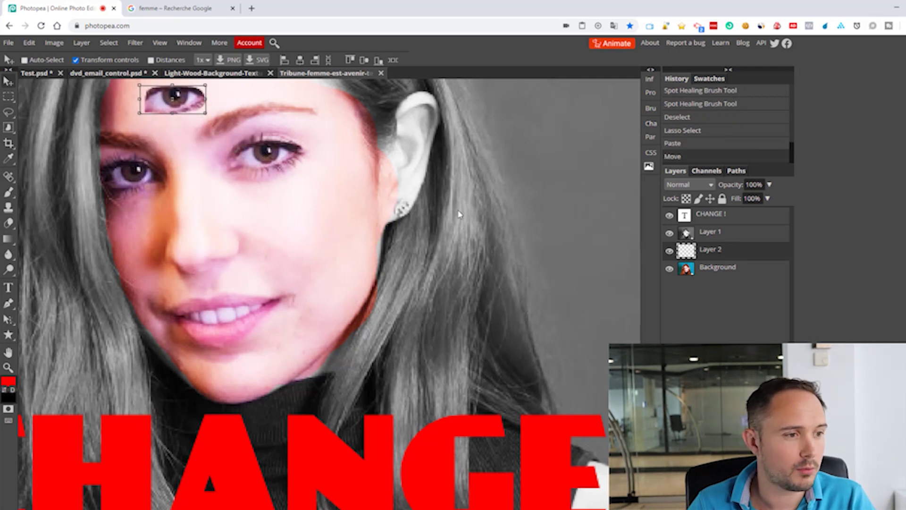
# Paint a thick red squiggle on the woman's cheek with the Brush tool, and undo the stroke.
pyautogui.click(8, 193)
pyautogui.moveTo(276, 207)
pyautogui.mouseDown()
pyautogui.moveTo(319, 205)
pyautogui.moveTo(330, 288)
pyautogui.mouseUp()
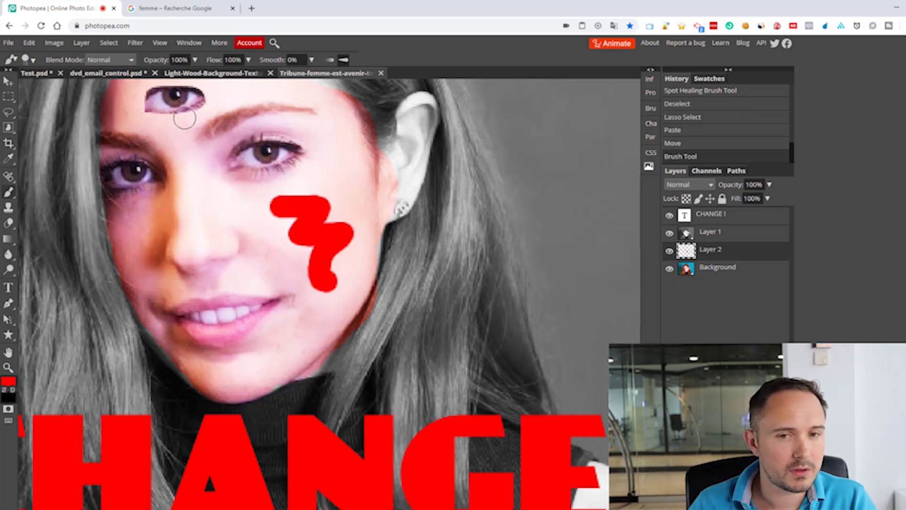
pyautogui.click(34, 45)
pyautogui.click(40, 57)
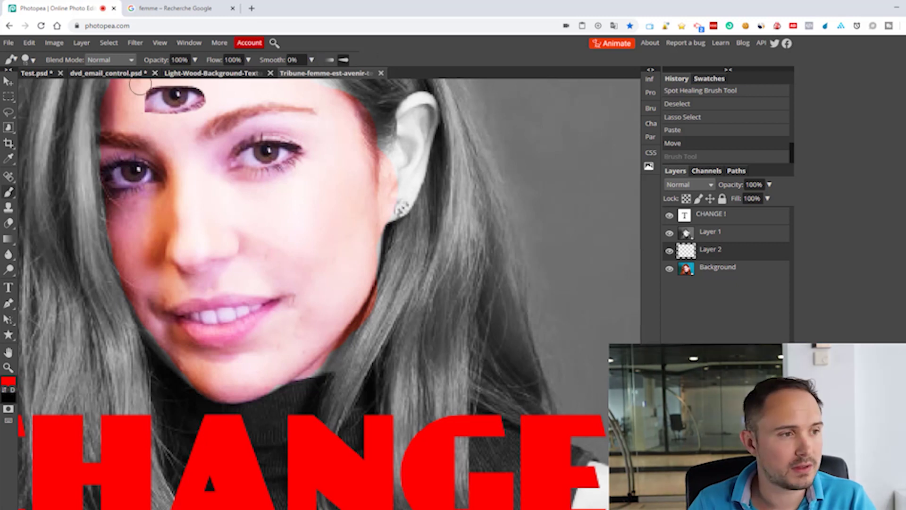
pyautogui.click(8, 97)
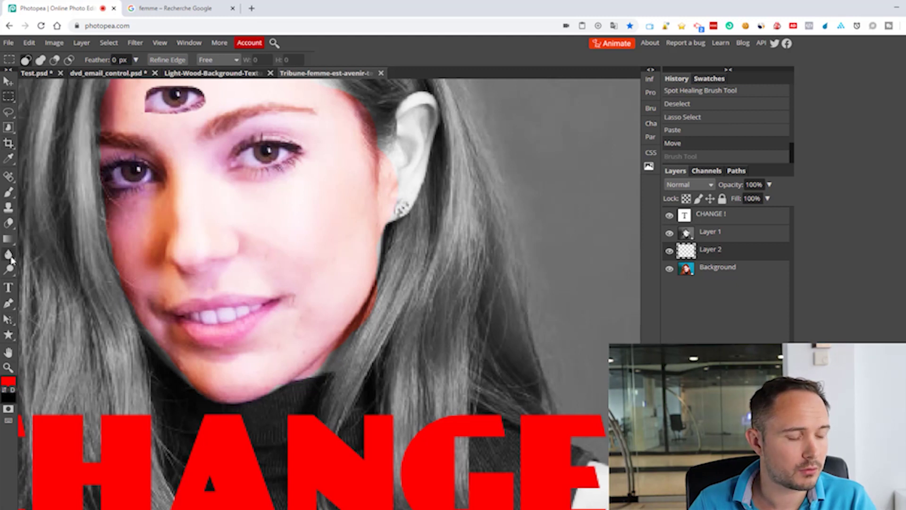
pyautogui.click(9, 335)
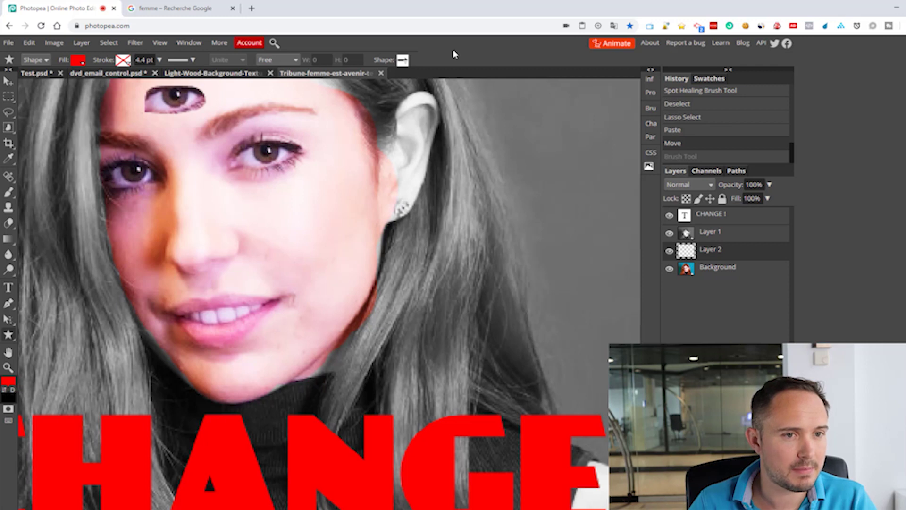
# Paint a winding red line over the woman's cheek and hair on Layer 2, using a textured brush tip sized 6 px.
pyautogui.click(8, 192)
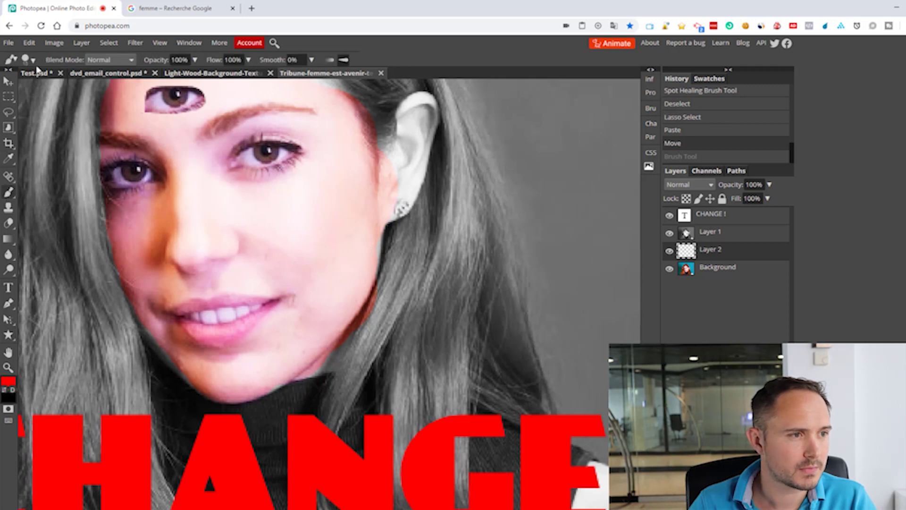
pyautogui.click(18, 60)
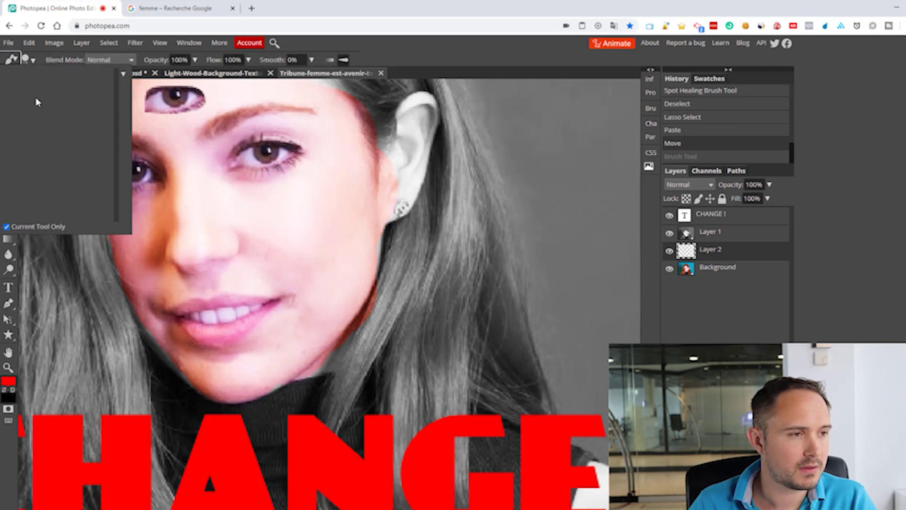
pyautogui.click(122, 74)
pyautogui.click(37, 61)
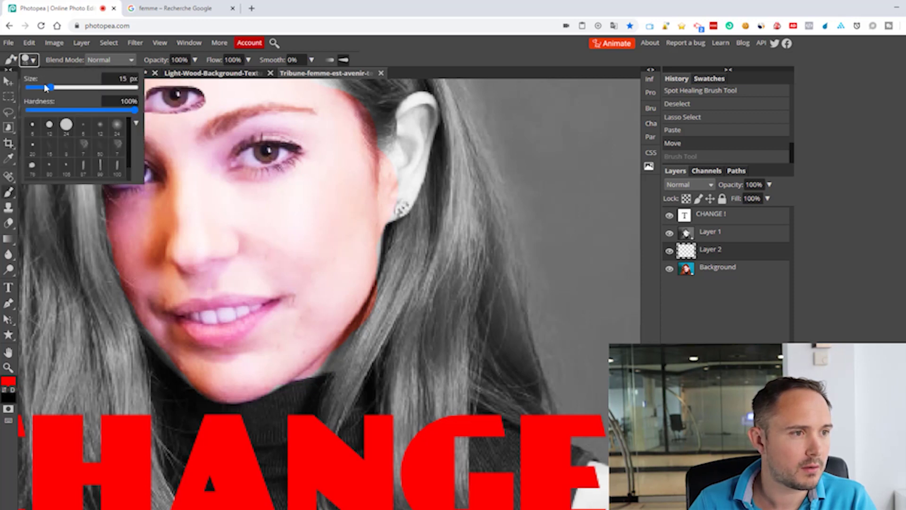
pyautogui.scroll(-1, 106, 150)
pyautogui.click(84, 150)
pyautogui.moveTo(72, 89); pyautogui.dragTo(45, 94)
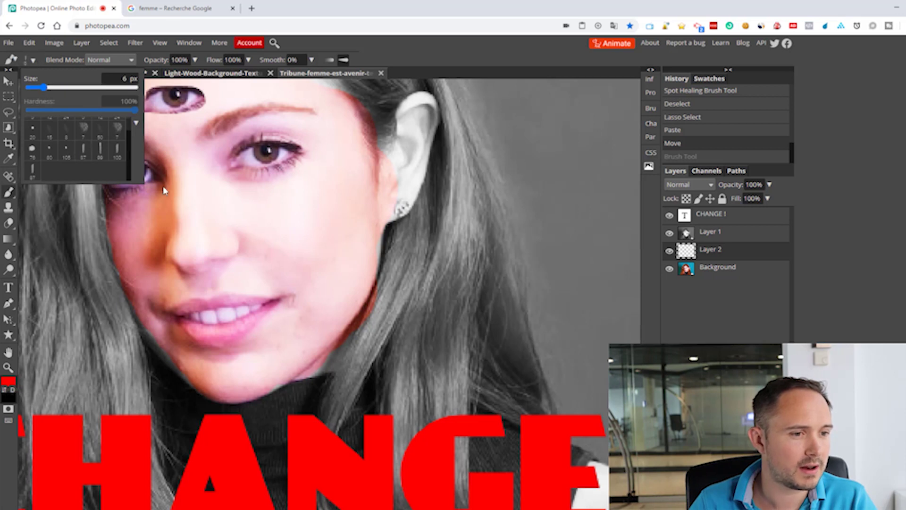
pyautogui.click(286, 344)
pyautogui.moveTo(262, 321)
pyautogui.mouseDown()
pyautogui.moveTo(295, 323)
pyautogui.moveTo(322, 353)
pyautogui.moveTo(370, 311)
pyautogui.moveTo(342, 289)
pyautogui.moveTo(319, 204)
pyautogui.moveTo(245, 217)
pyautogui.moveTo(318, 226)
pyautogui.moveTo(392, 217)
pyautogui.moveTo(367, 238)
pyautogui.moveTo(397, 263)
pyautogui.moveTo(363, 294)
pyautogui.mouseUp()
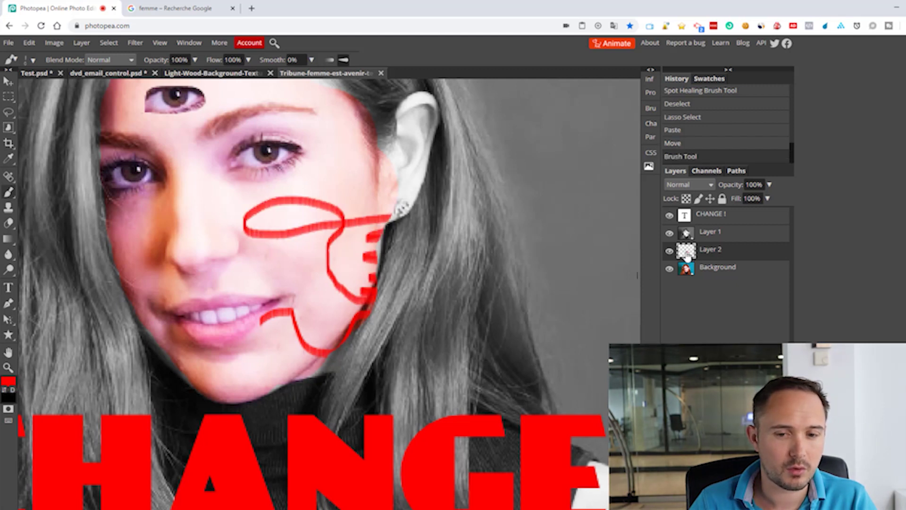
# Hide and reshow Layer 1 and Layer 2 in turn, and try Layer 2 at another place in the layer order.
pyautogui.click(669, 233)
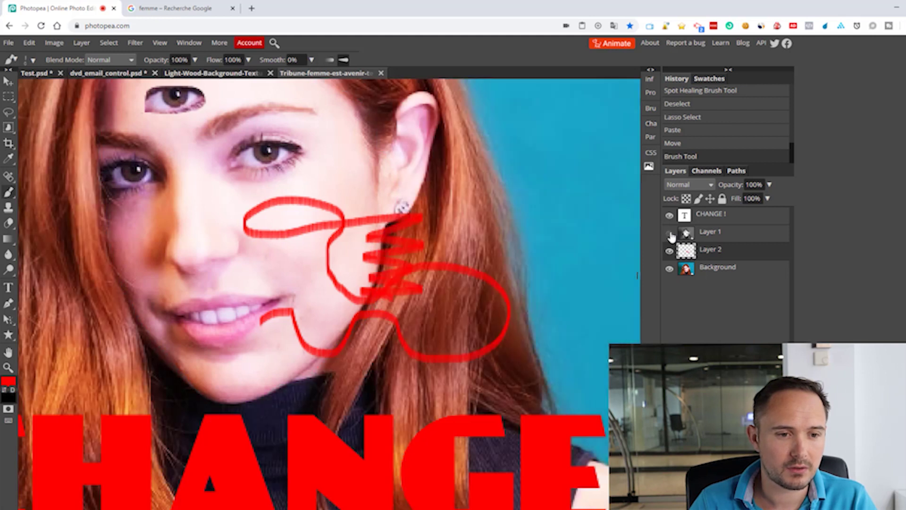
pyautogui.click(670, 233)
pyautogui.click(669, 251)
pyautogui.click(669, 251)
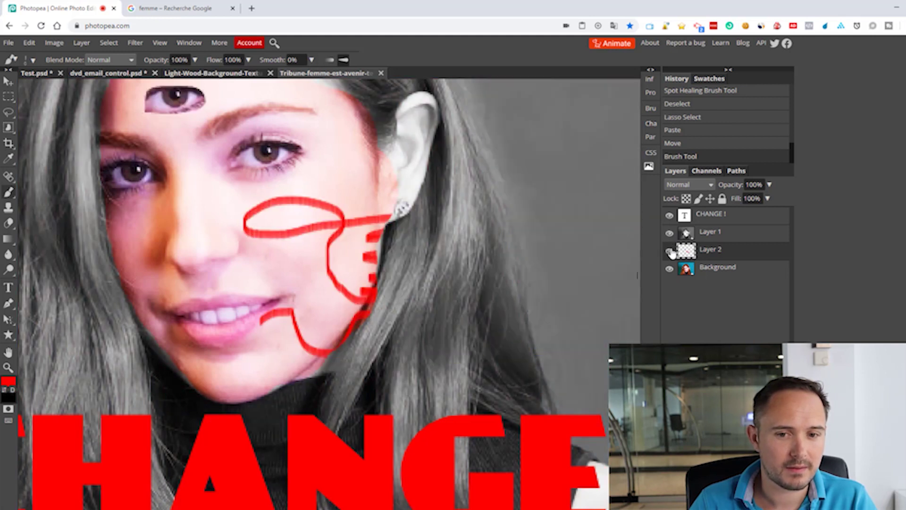
pyautogui.moveTo(686, 250)
pyautogui.mouseDown()
pyautogui.moveTo(687, 233)
pyautogui.moveTo(691, 258)
pyautogui.mouseUp()
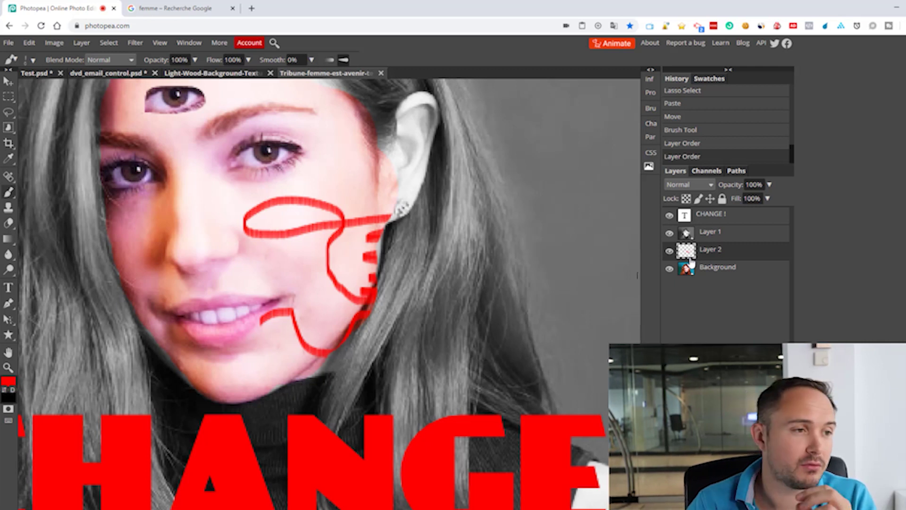
# Switch to the Test.psd document with the promo image.
pyautogui.click(42, 75)
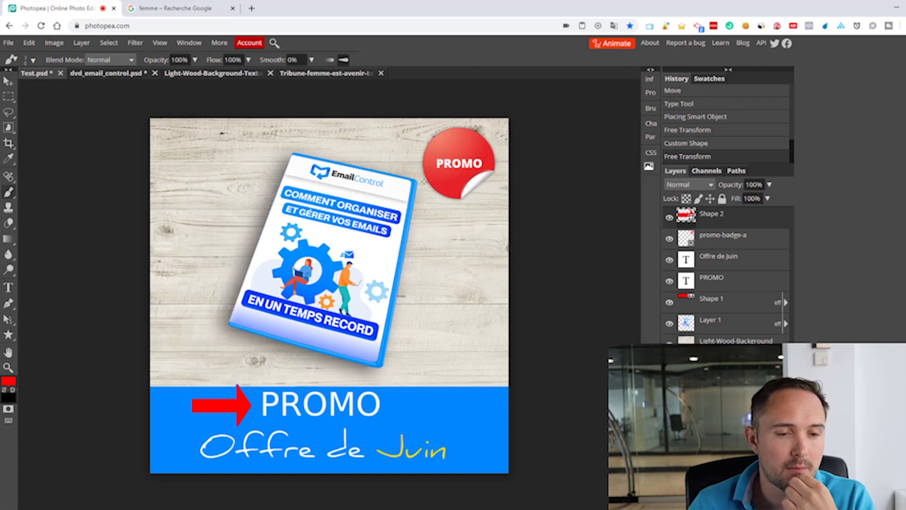